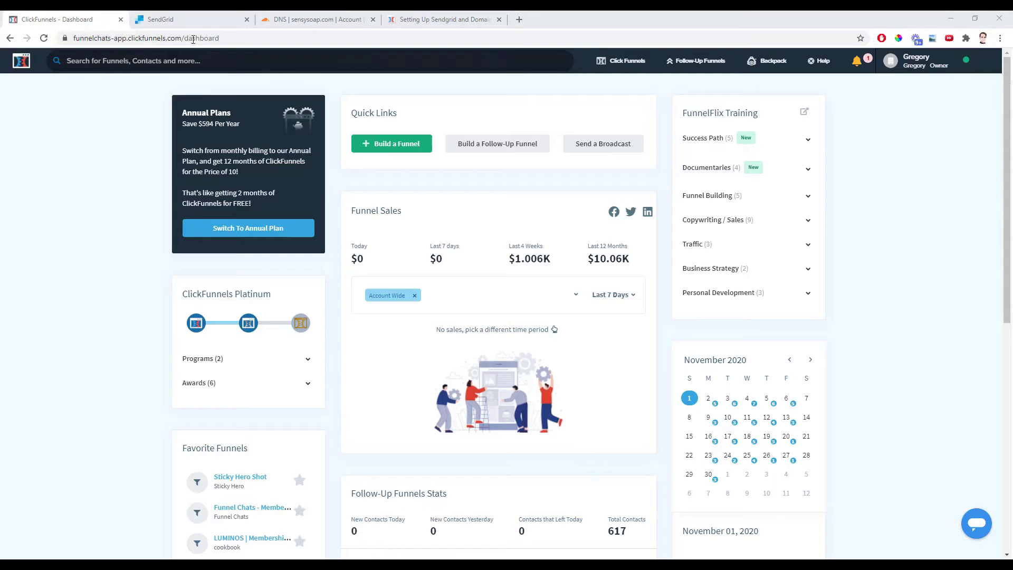
Check the SendGrid getting-started guide, then bring up Cloudflare's DNS records for sensysoap.com
left_click(198, 23)
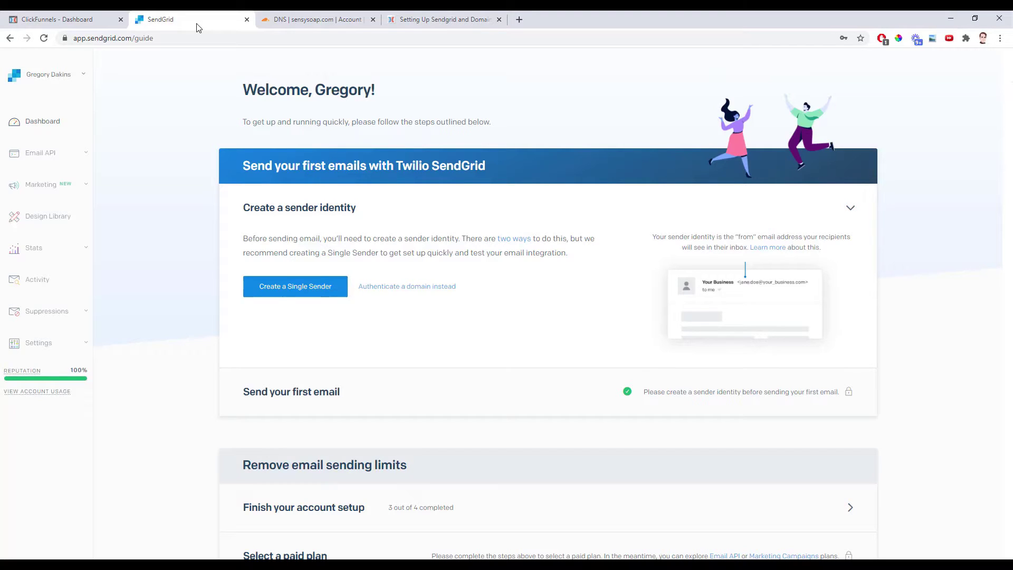
left_click(312, 23)
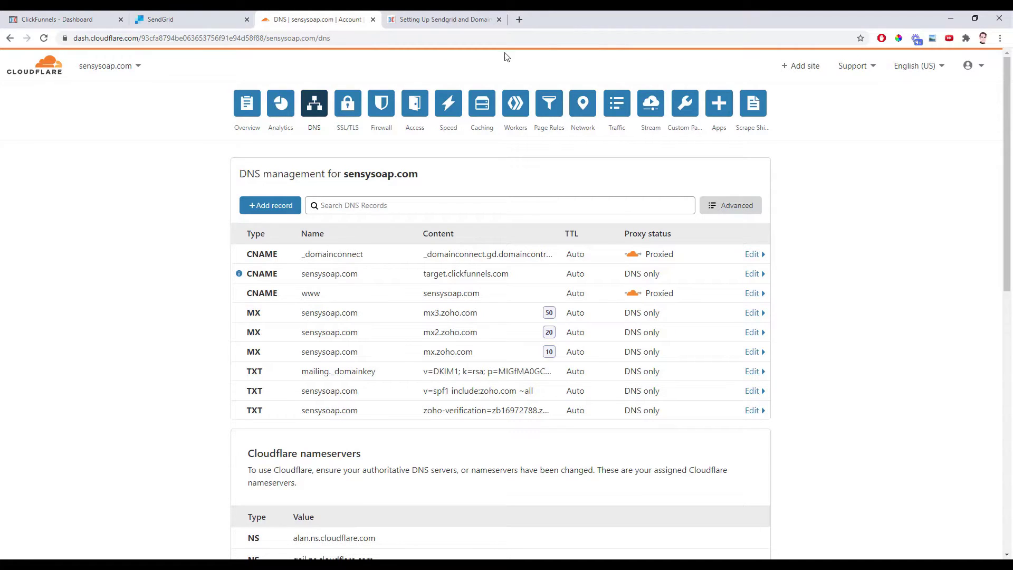
Return to the ClickFunnels SendGrid help article and select the help site's domain name
left_click(443, 20)
scroll(529, 301, "up", 20)
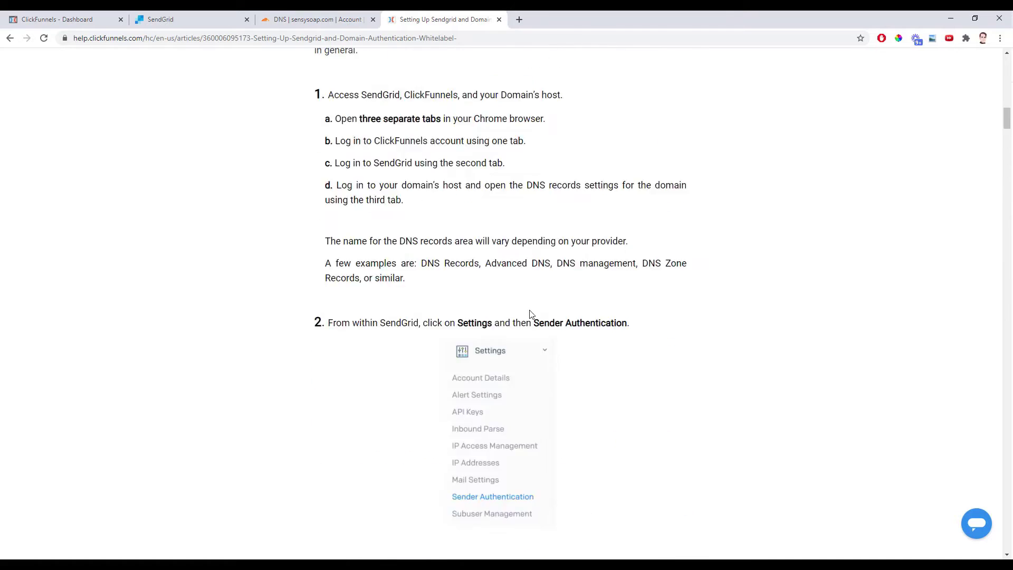
left_click_drag(74, 38, 141, 39)
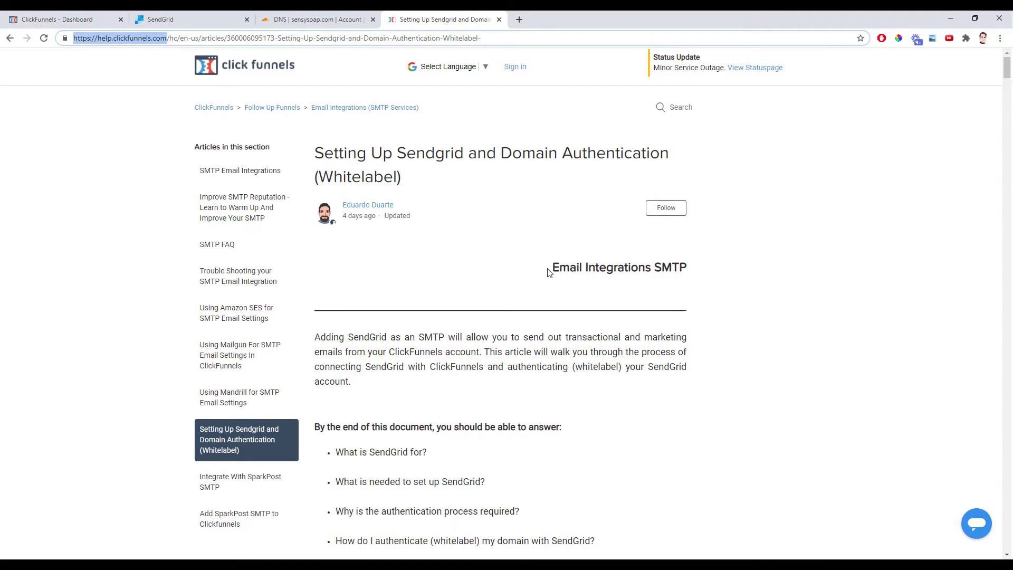
Read through the article's Setting Up Sendgrid steps, then go back to the SendGrid guide
scroll(547, 272, "down", 15)
scroll(547, 272, "down", 20)
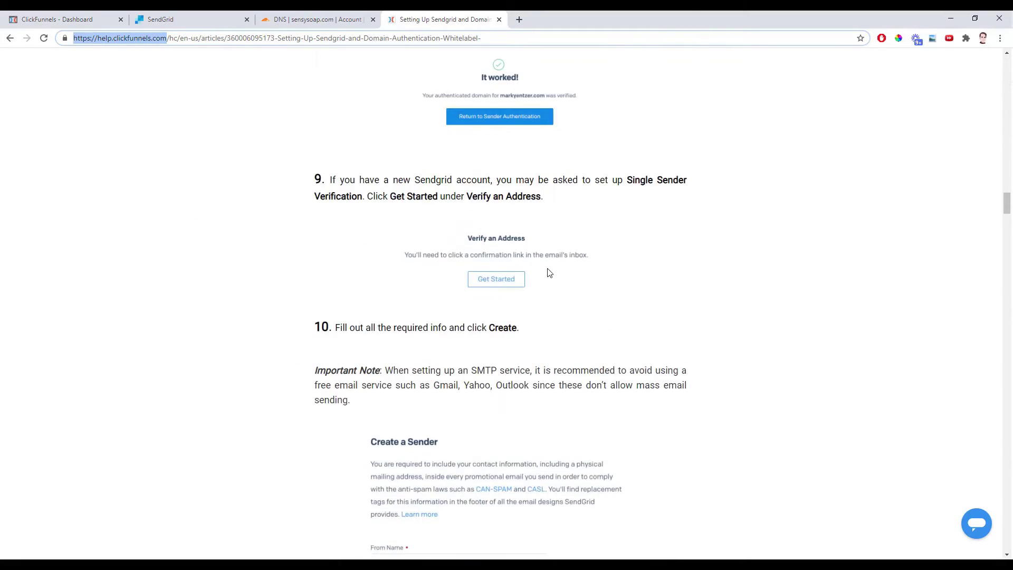
scroll(547, 271, "down", 3)
scroll(547, 271, "up", 9)
scroll(548, 273, "up", 2)
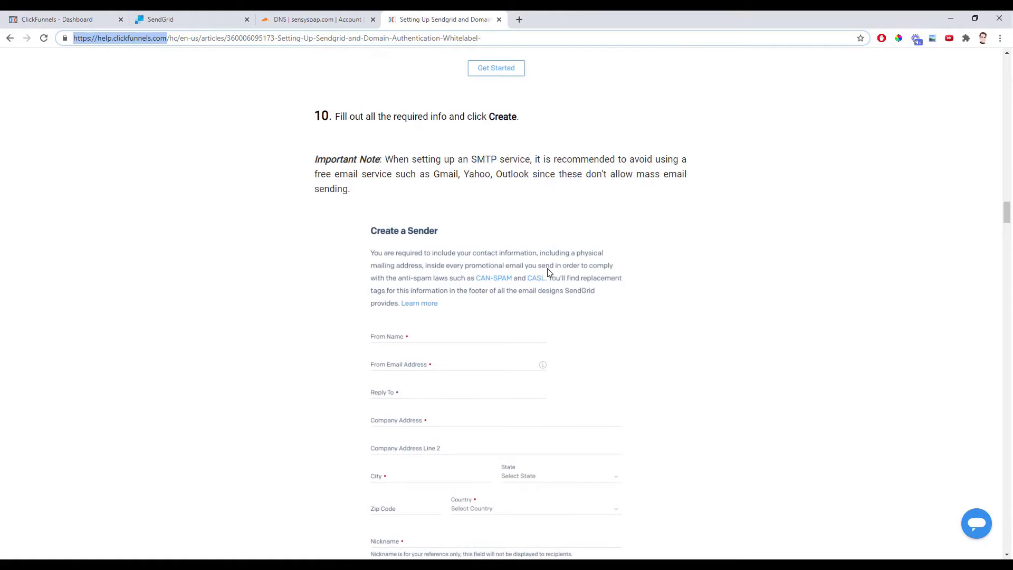
scroll(547, 272, "down", 17)
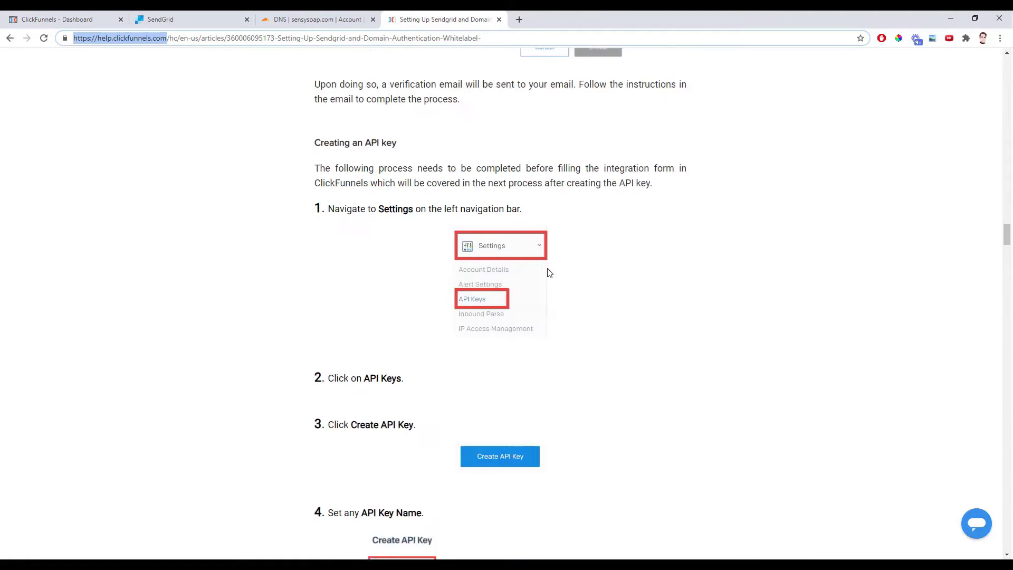
scroll(547, 272, "down", 20)
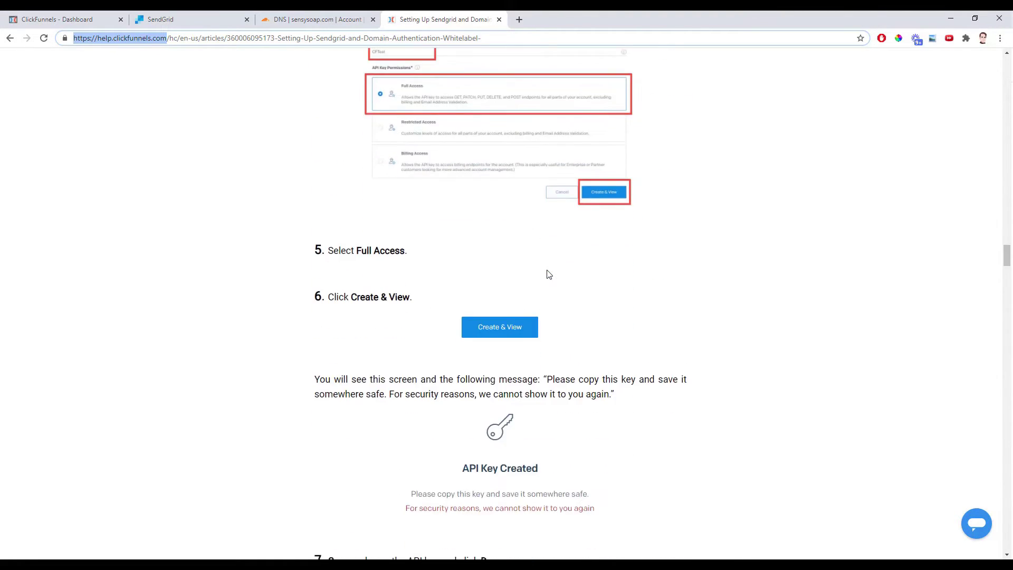
scroll(547, 273, "down", 14)
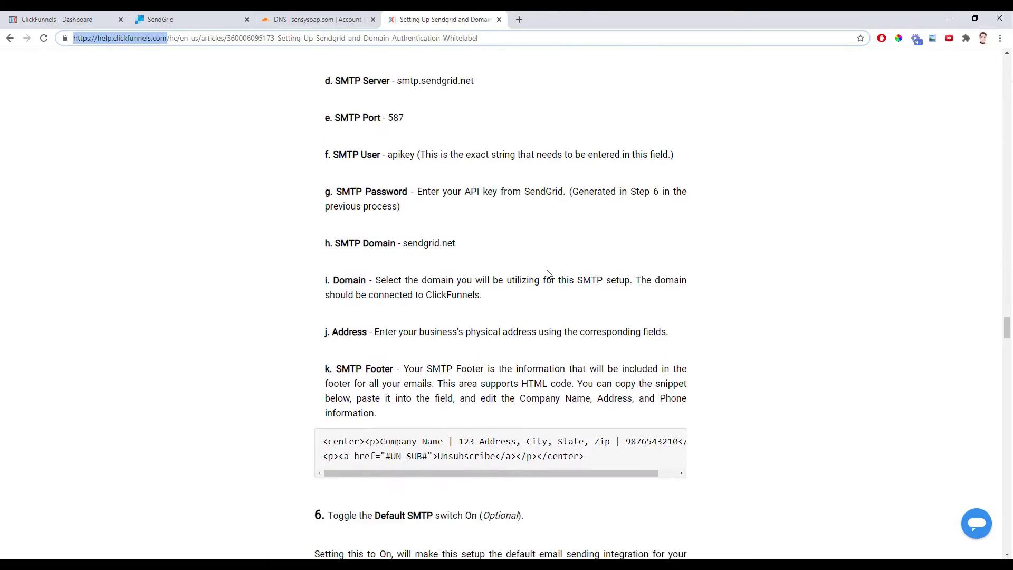
scroll(547, 273, "up", 7)
scroll(547, 274, "up", 5)
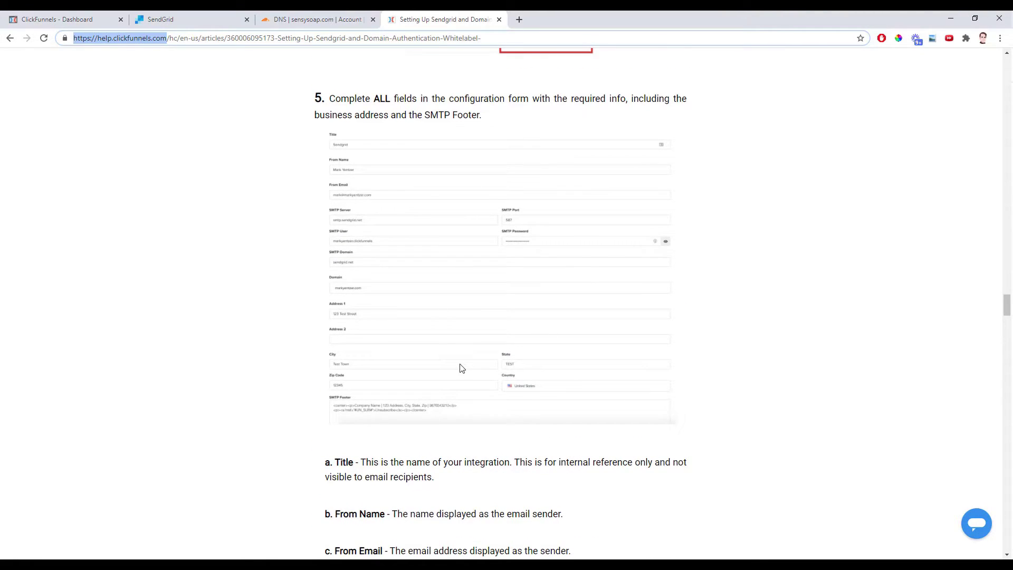
scroll(460, 366, "down", 7)
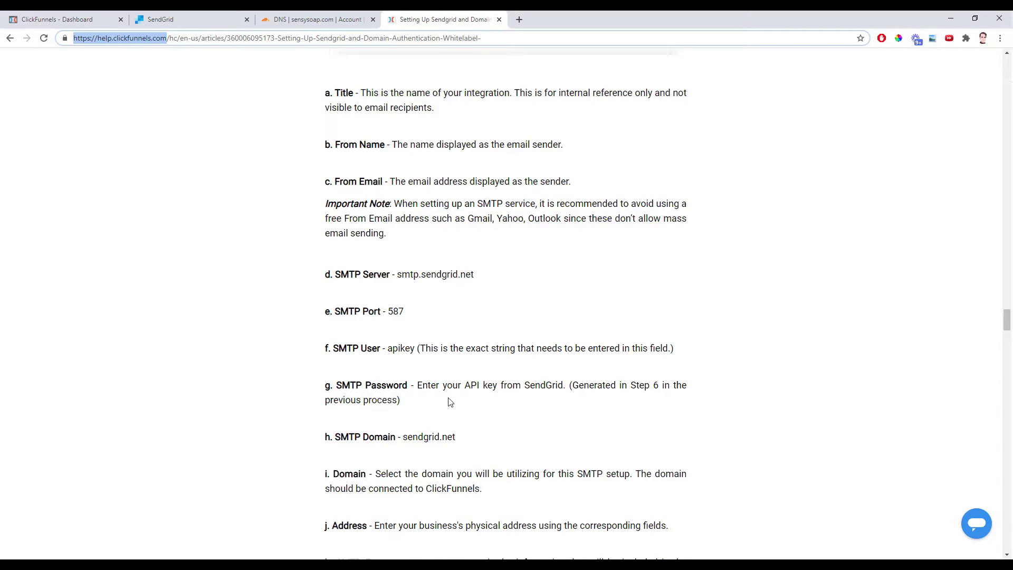
left_click(179, 19)
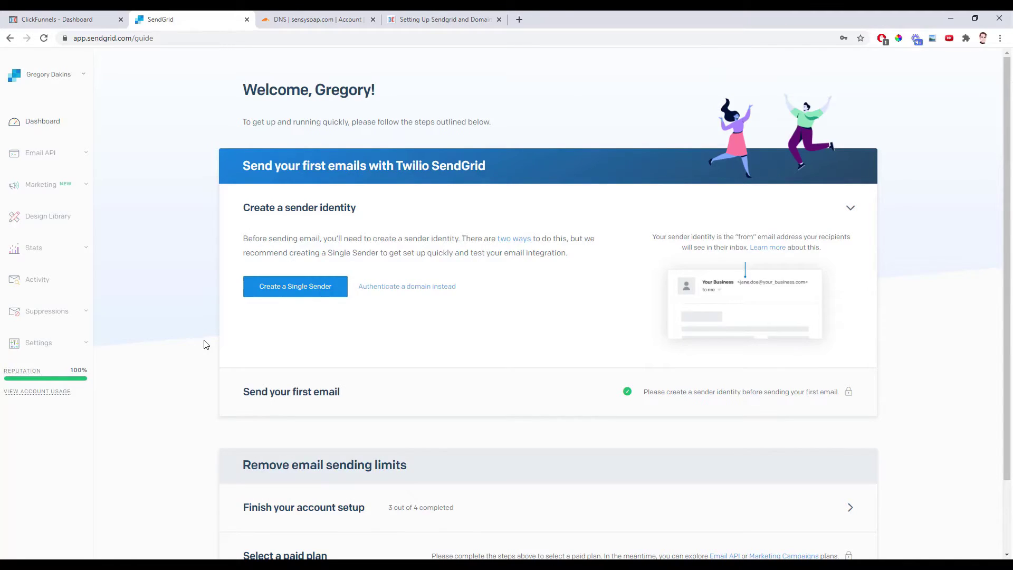
Expand the Finish your account setup checklist, then go to Settings > Sender Authentication
scroll(293, 370, "down", 3)
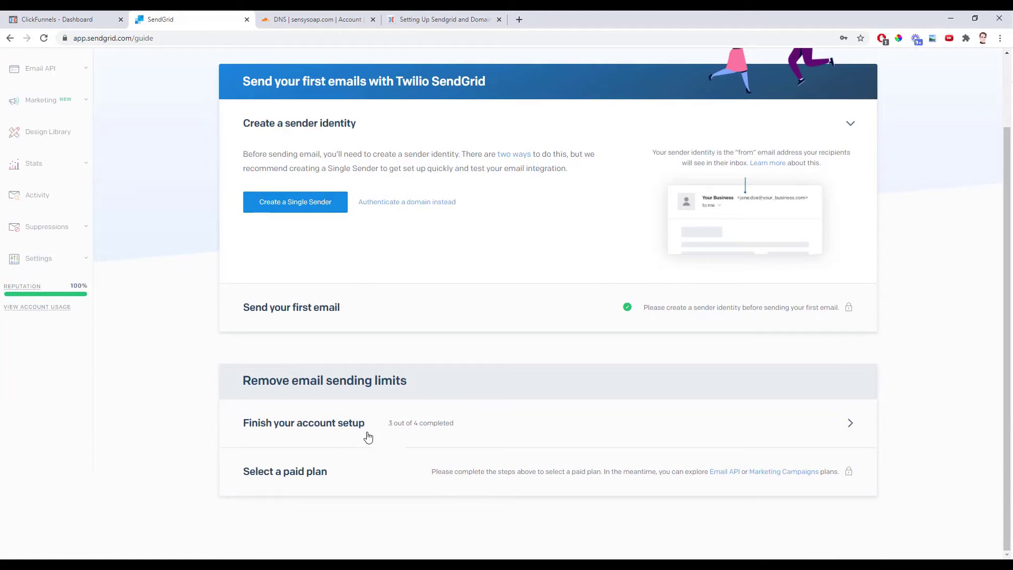
left_click(691, 428)
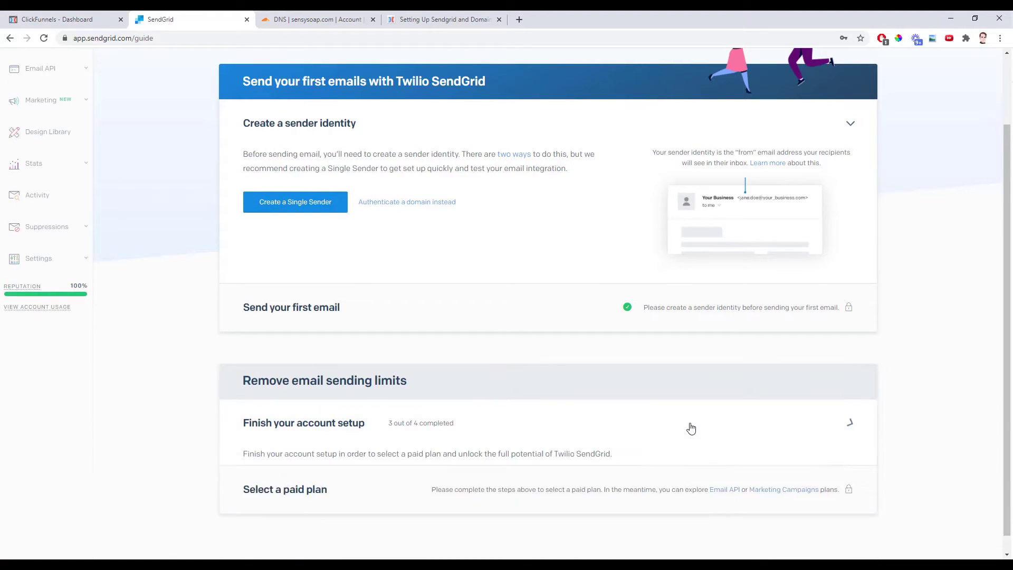
scroll(528, 464, "down", 3)
scroll(498, 430, "up", 1)
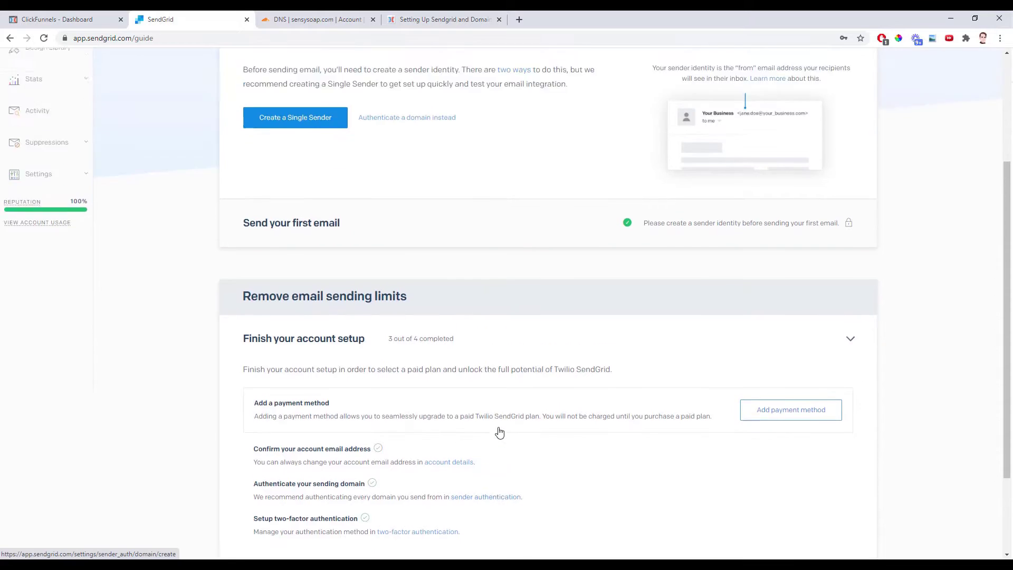
scroll(498, 430, "up", 3)
scroll(478, 468, "up", 1)
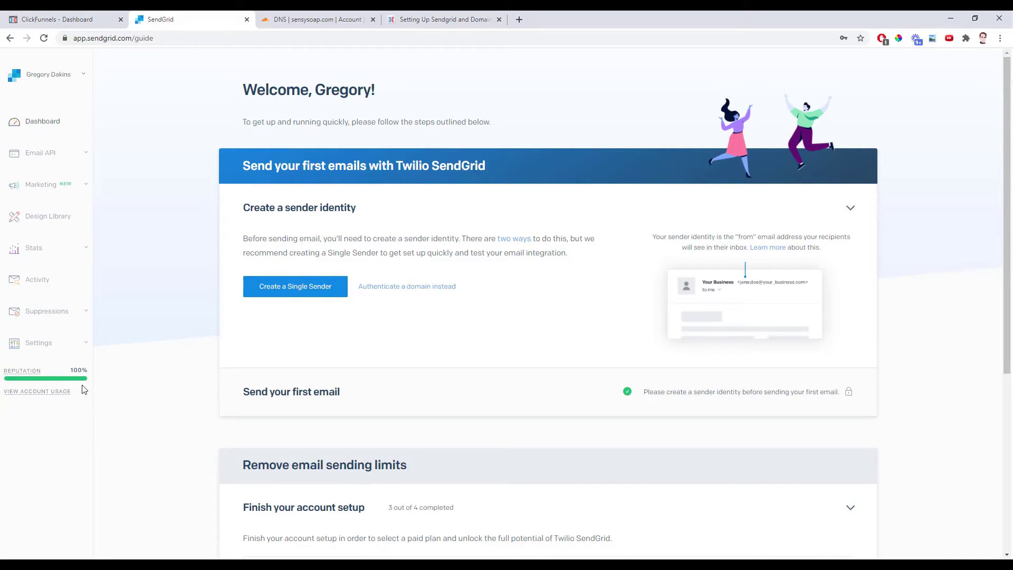
left_click(45, 347)
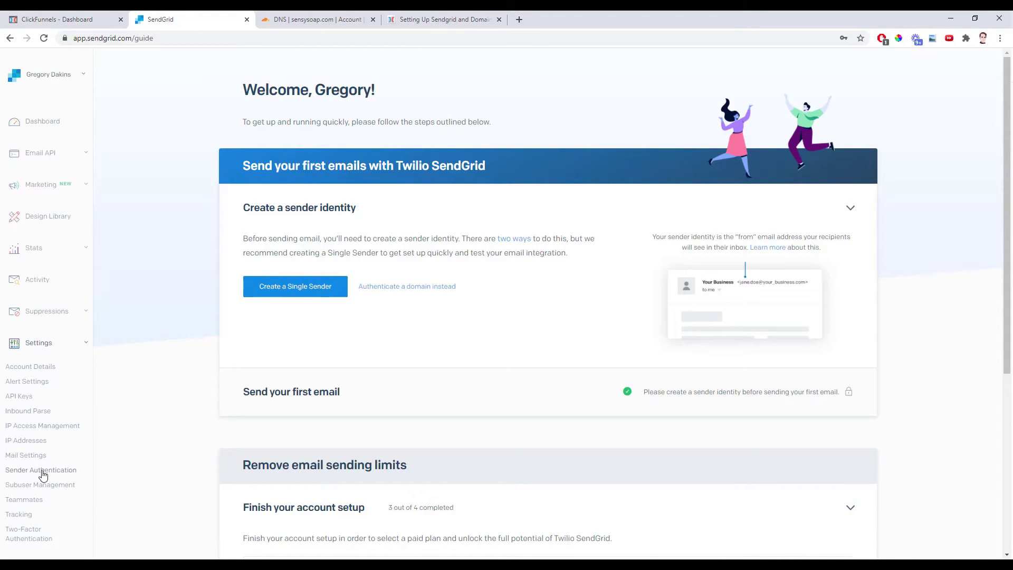
left_click(58, 476)
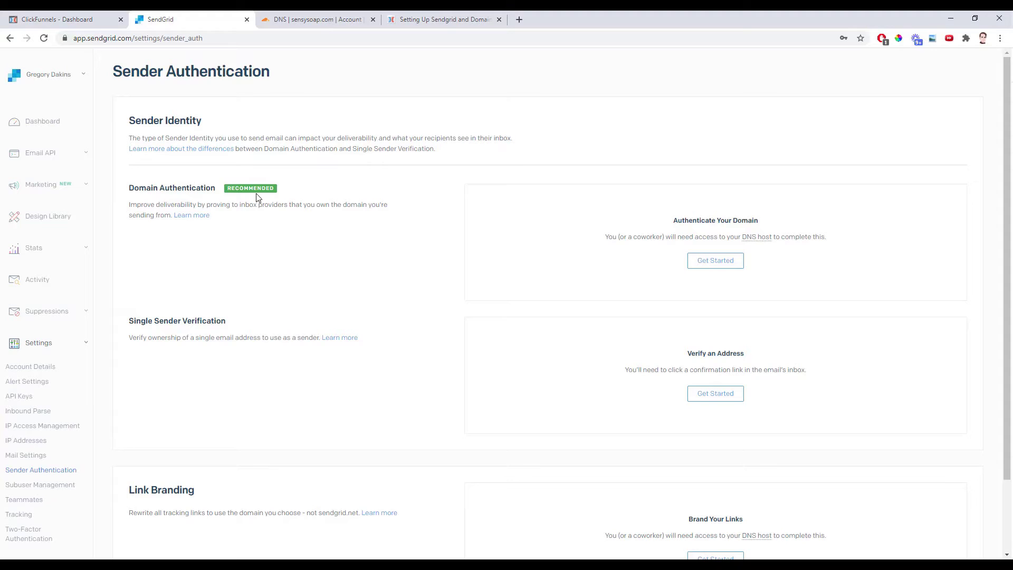
Begin domain authentication with Other Host (Not Listed) as DNS host and link branding left at No
left_click(721, 268)
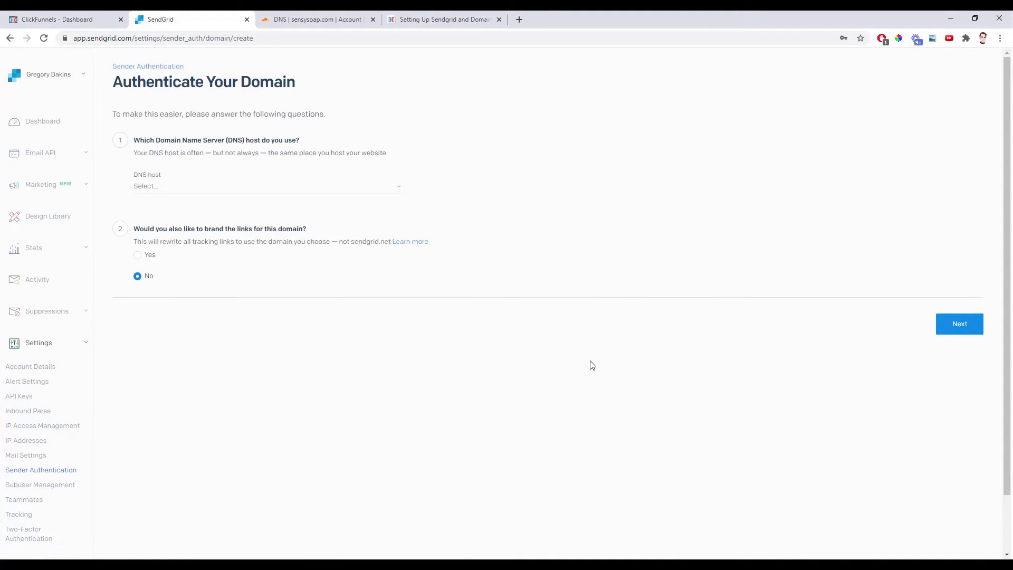
left_click(199, 193)
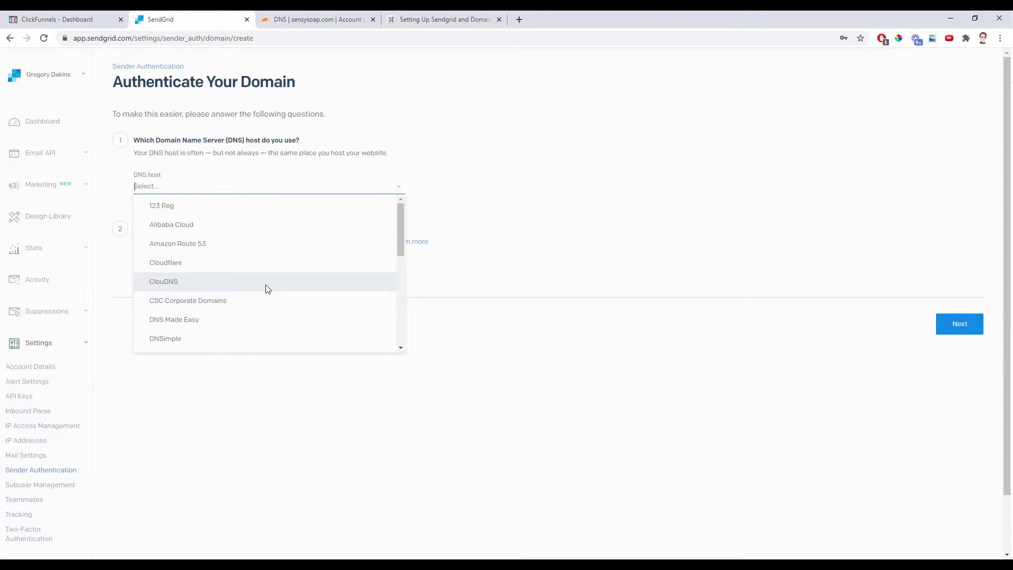
scroll(266, 288, "down", 1)
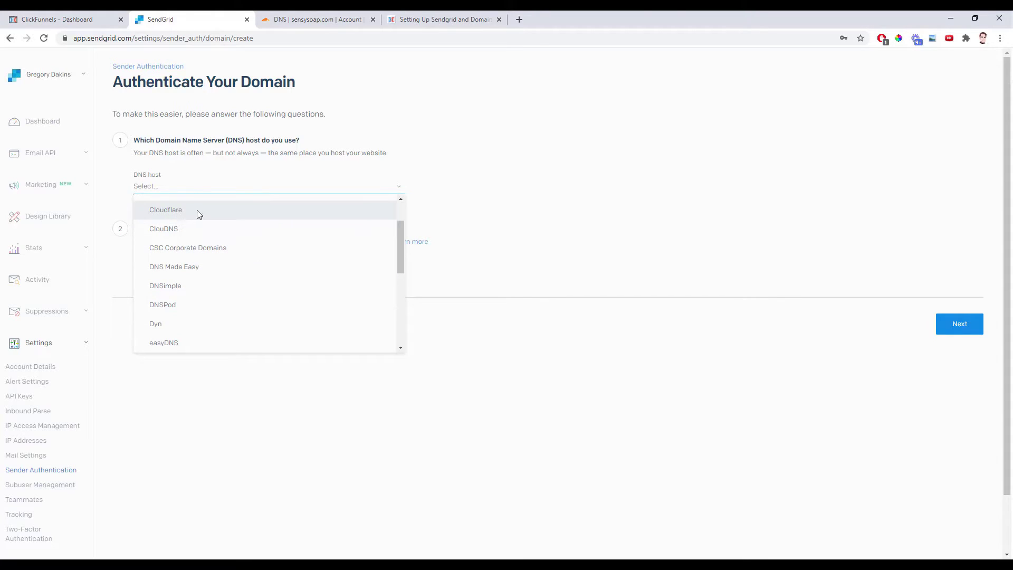
scroll(266, 264, "down", 4)
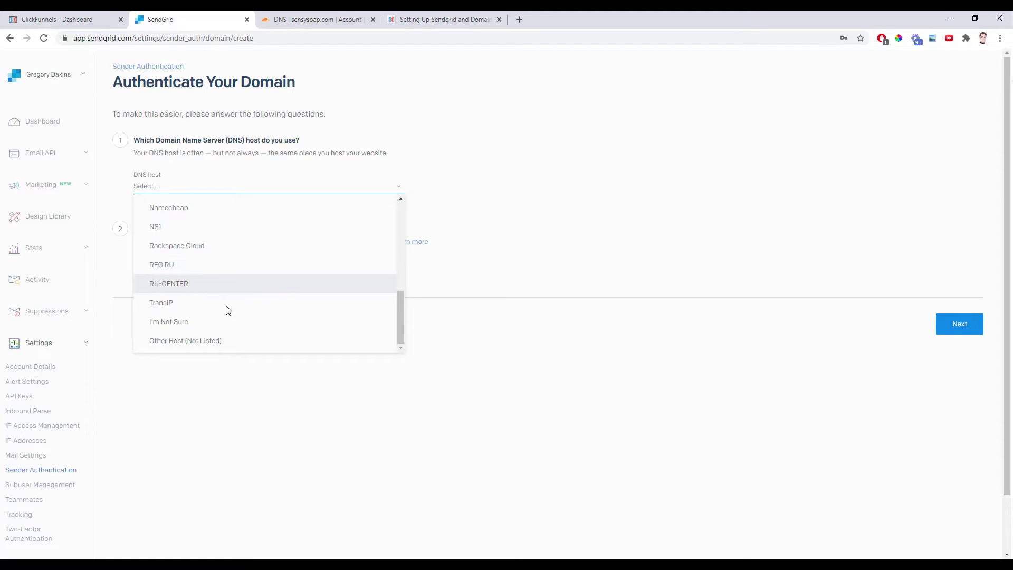
left_click(196, 341)
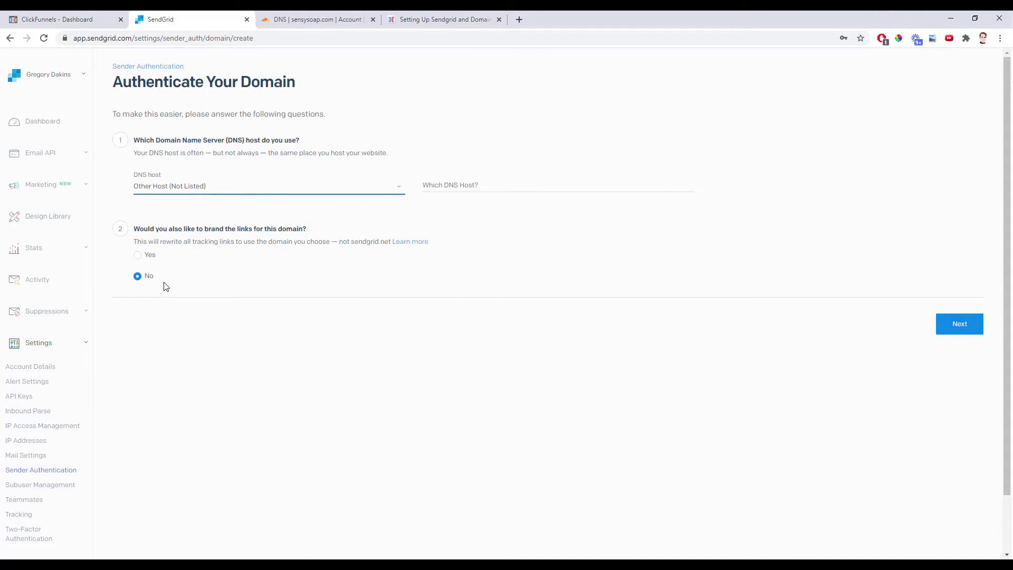
left_click(955, 331)
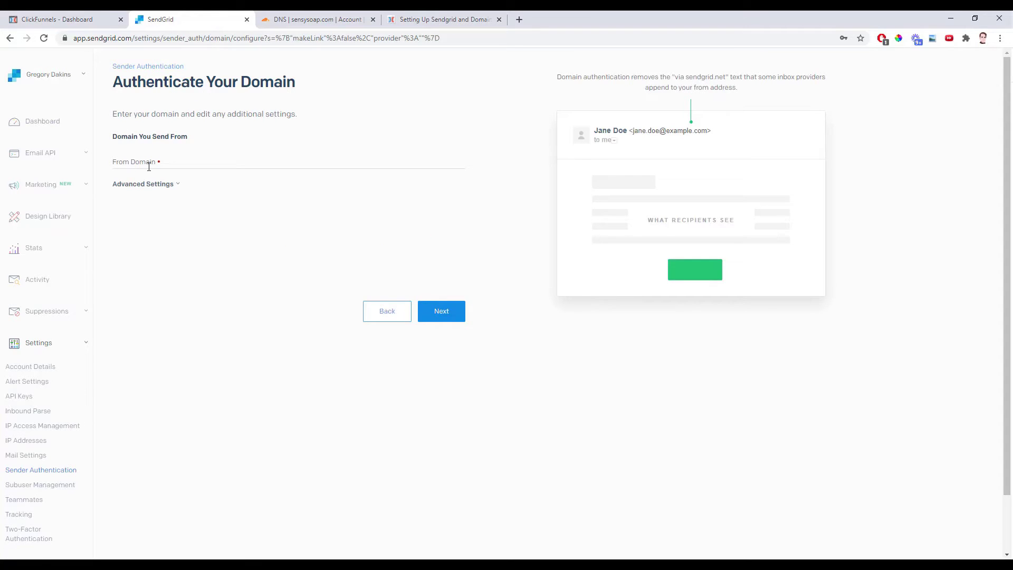
Enter sensysoap.com as the From Domain to generate its three CNAME records, then view Cloudflare's DNS page
left_click(149, 167)
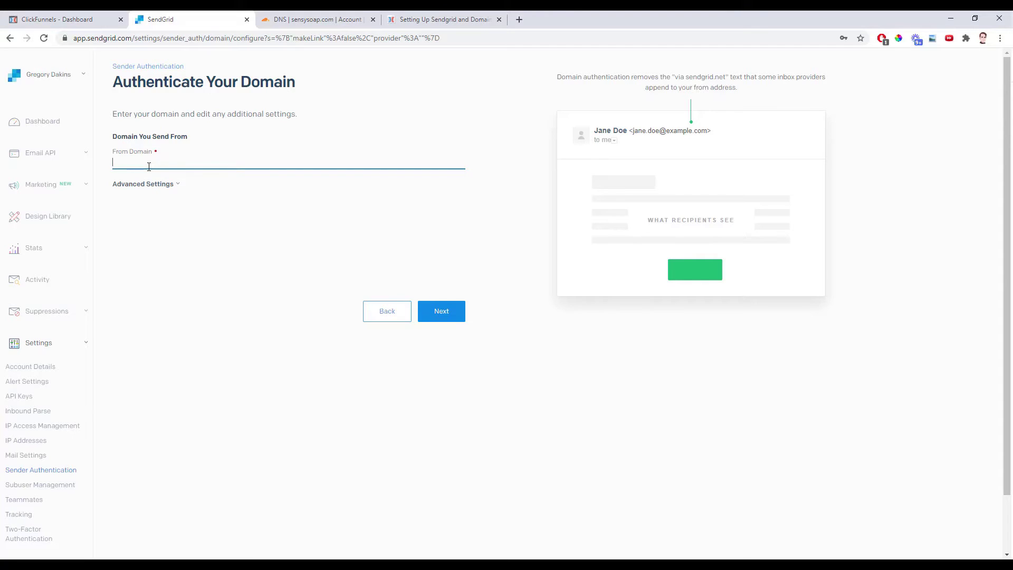
type("sensysoap.com")
left_click(448, 317)
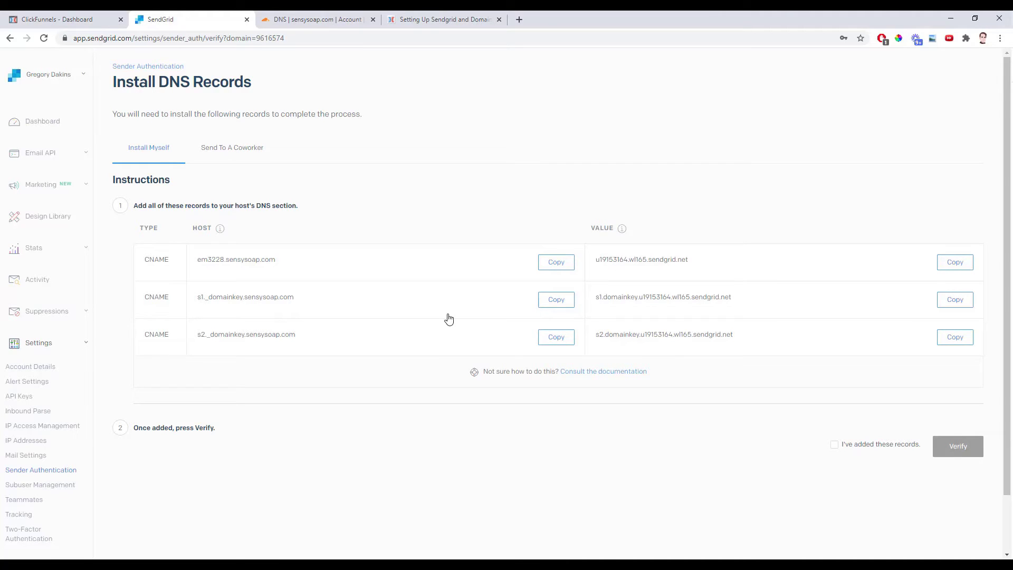
left_click(330, 22)
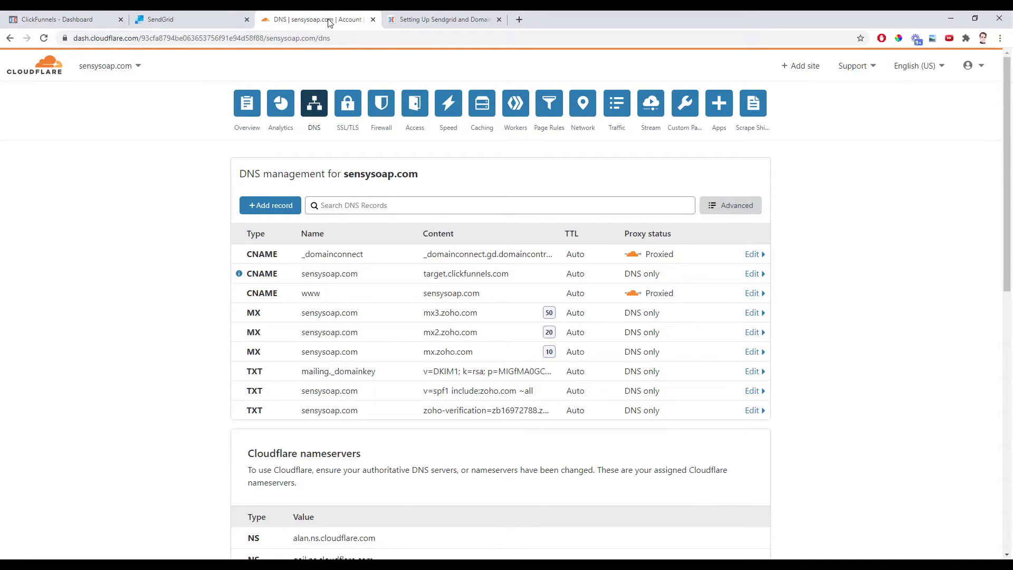
Go to ClickFunnels Account Settings > Domains and open funnelchats.net for editing
left_click(80, 21)
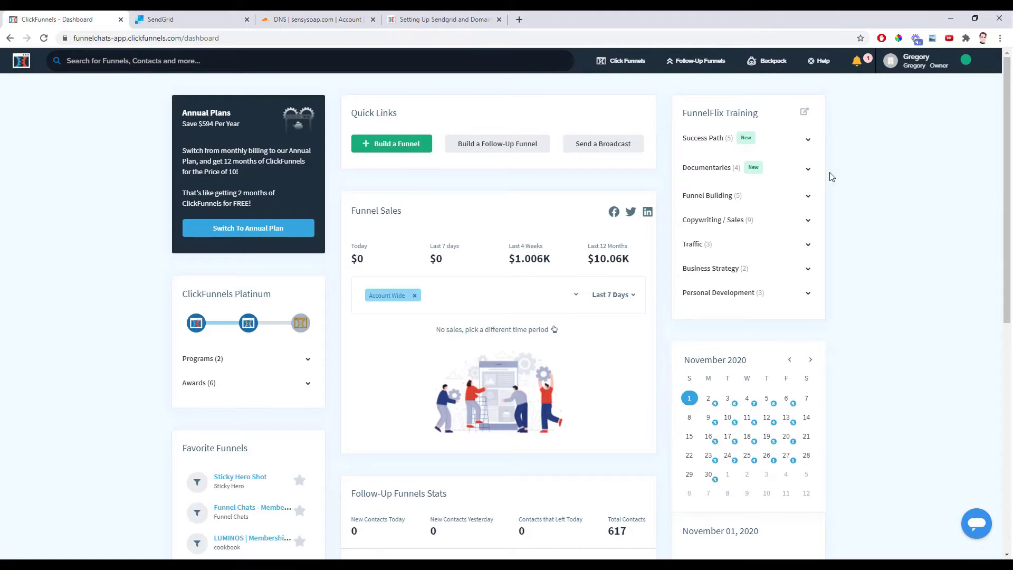
mouse_move(918, 61)
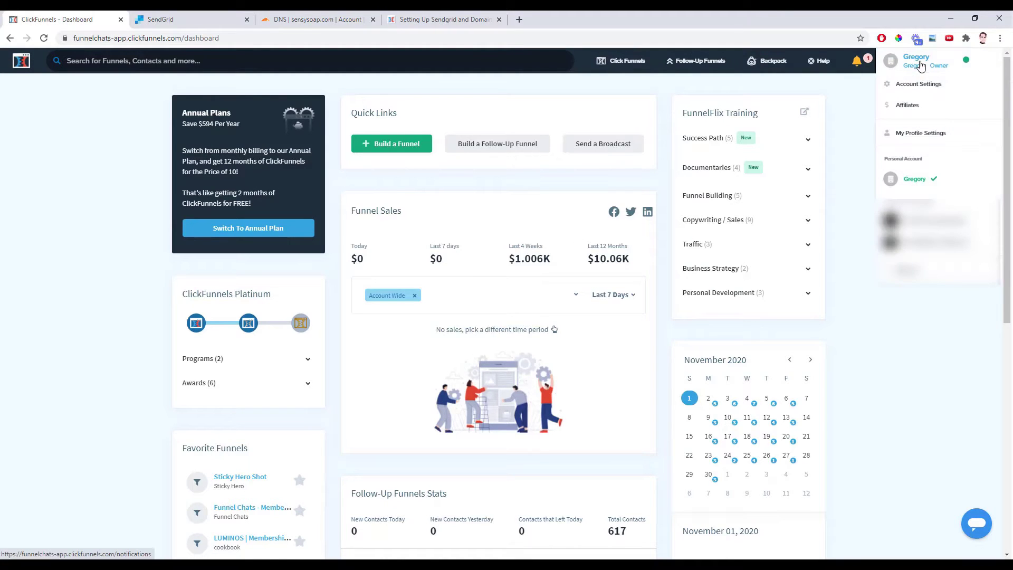
left_click(920, 92)
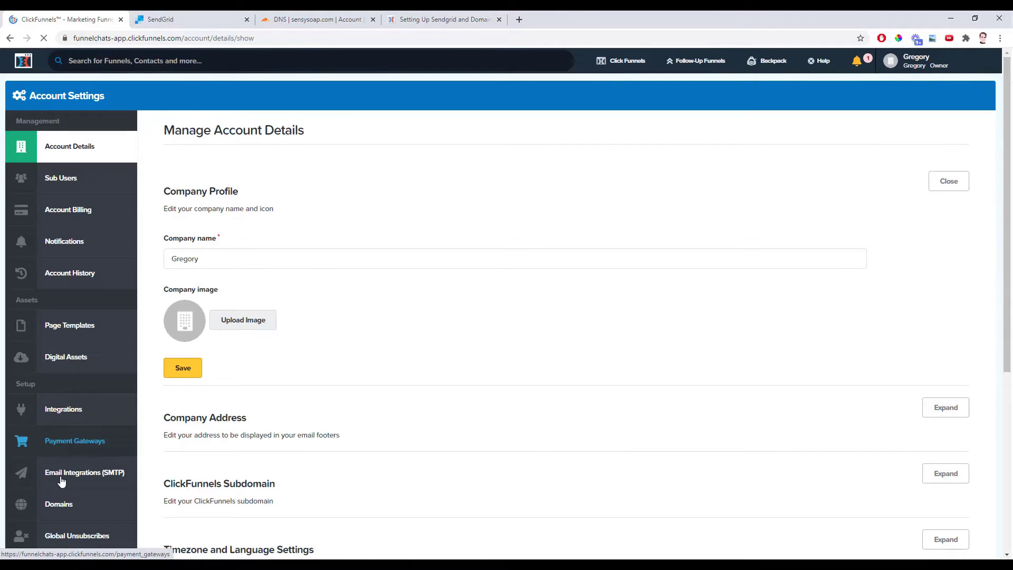
left_click(56, 509)
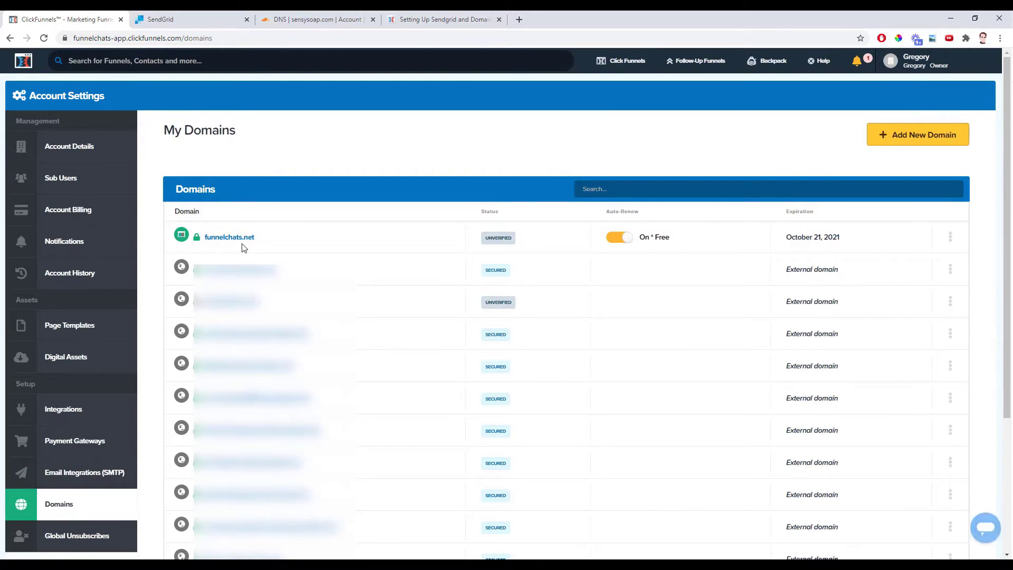
left_click(236, 242)
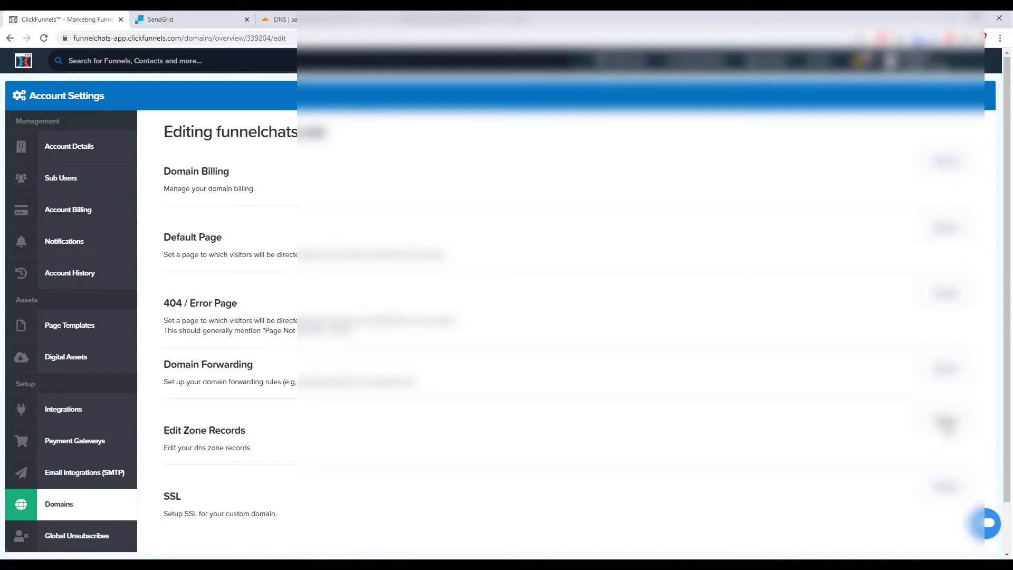
Expand Edit Zone Records and set a new zone record's type to CNAME
left_click(945, 420)
scroll(586, 376, "down", 15)
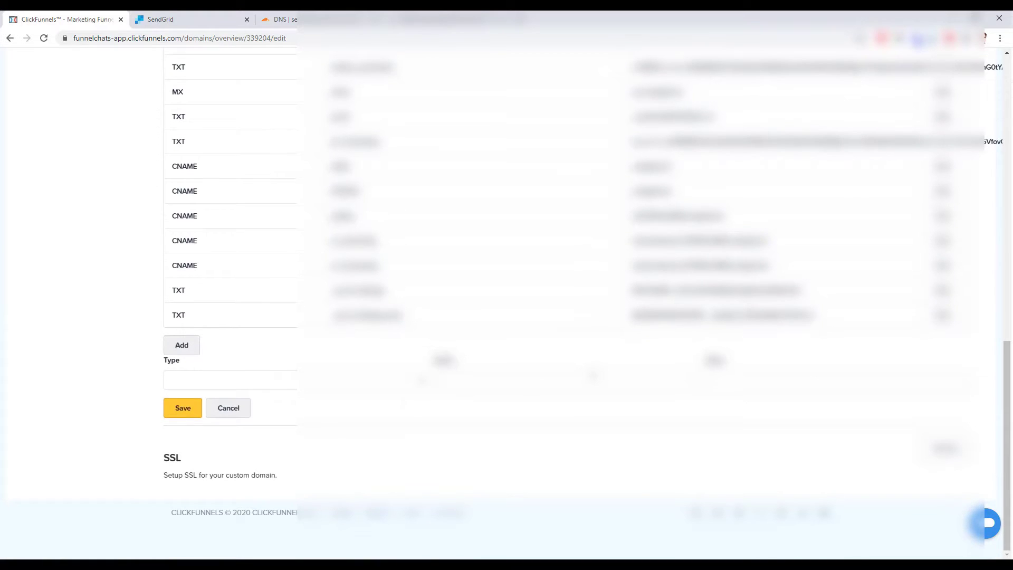
left_click(369, 381)
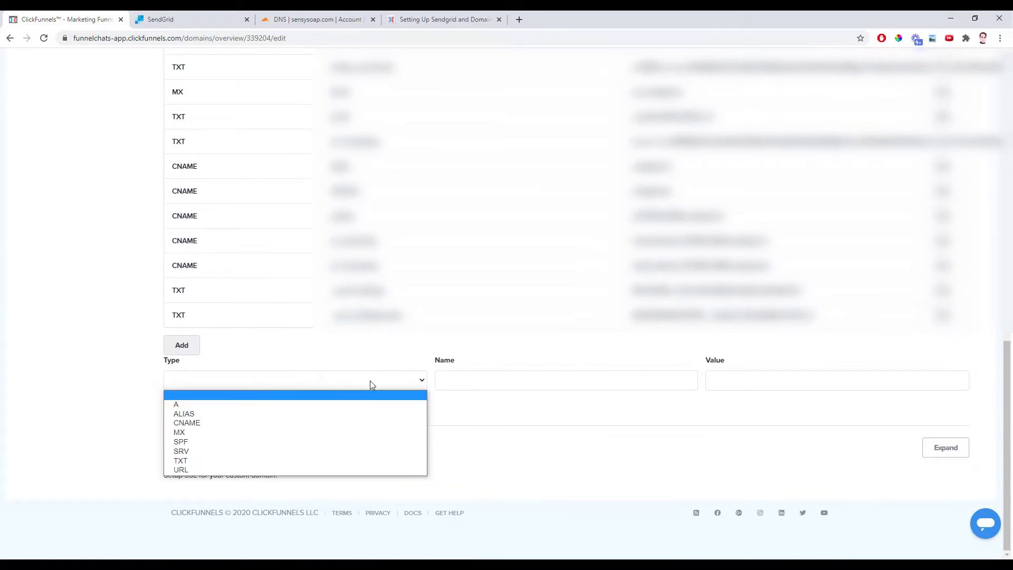
left_click(258, 421)
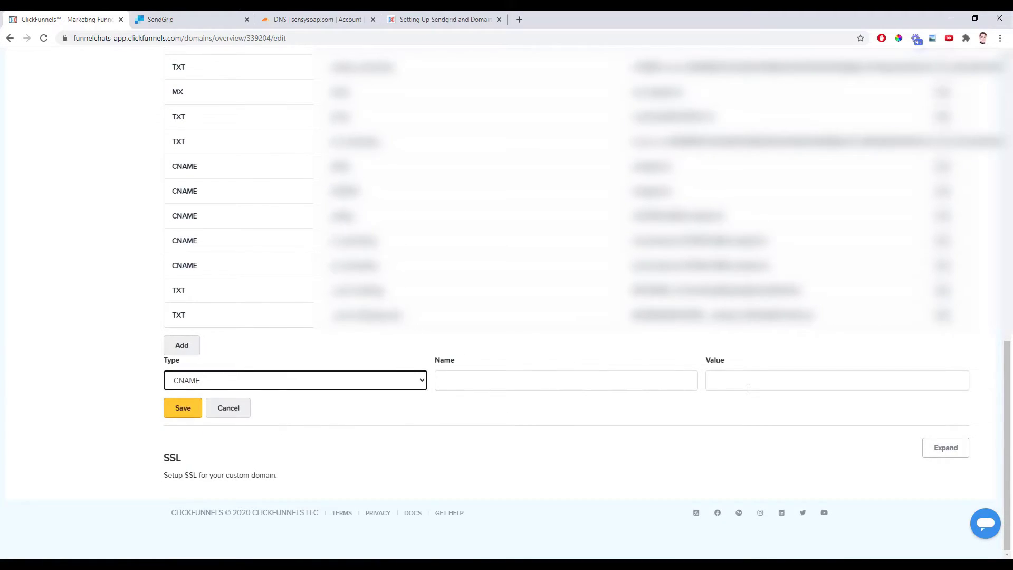
Copy SendGrid's first CNAME host, em3228.sensysoap.com, into the new record's Name field
left_click(179, 20)
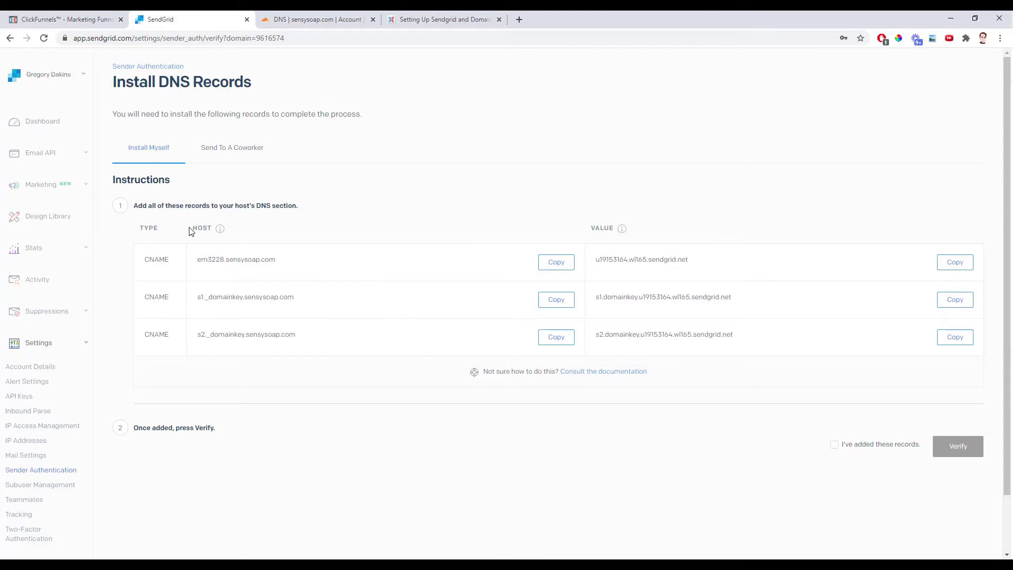
left_click(555, 263)
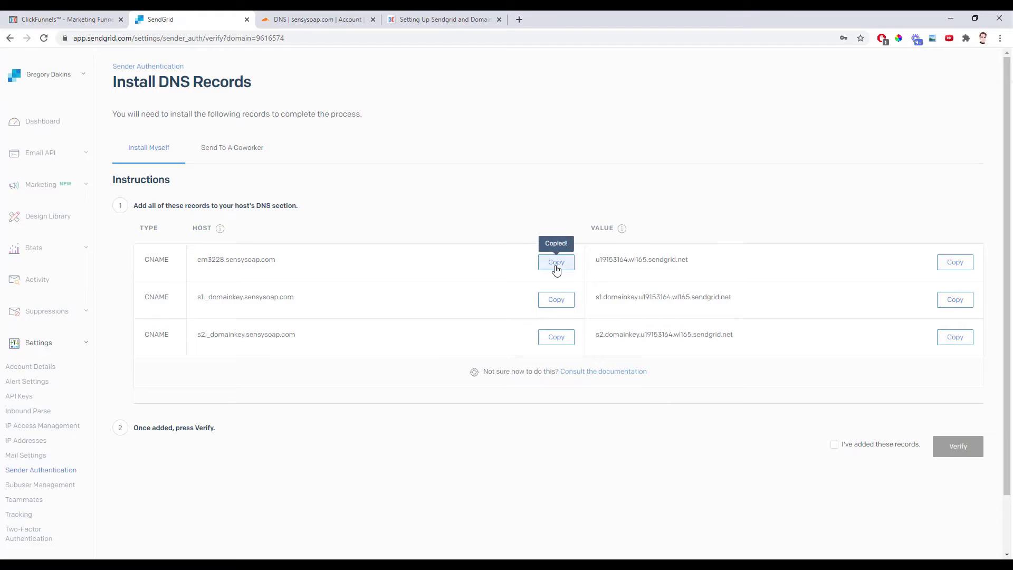
left_click(74, 19)
left_click(470, 379)
key("ctrl+v")
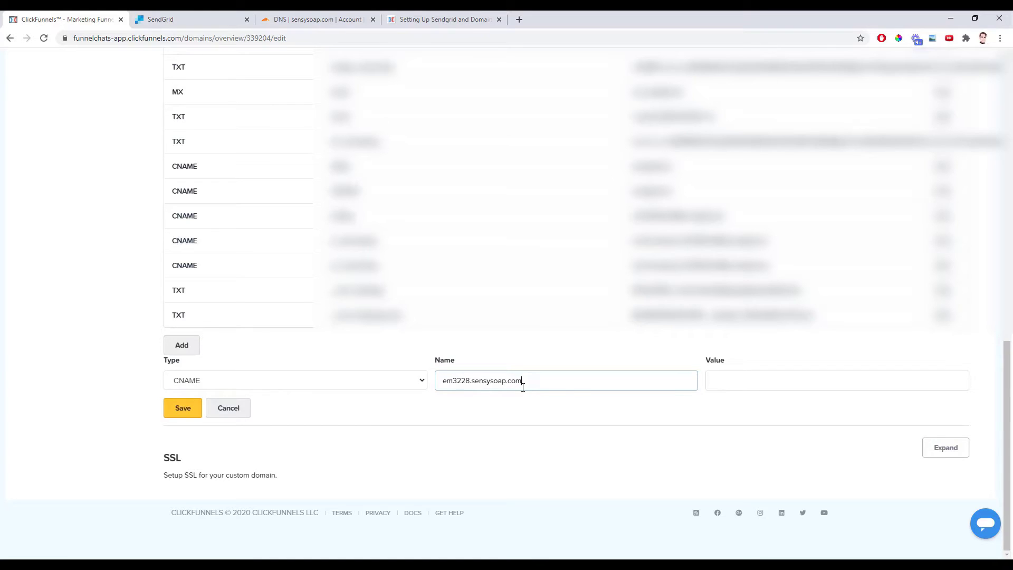
Trim the ClickFunnels CNAME name to em3228 by deleting the .sensysoap.com suffix
left_click_drag(538, 384, 446, 399)
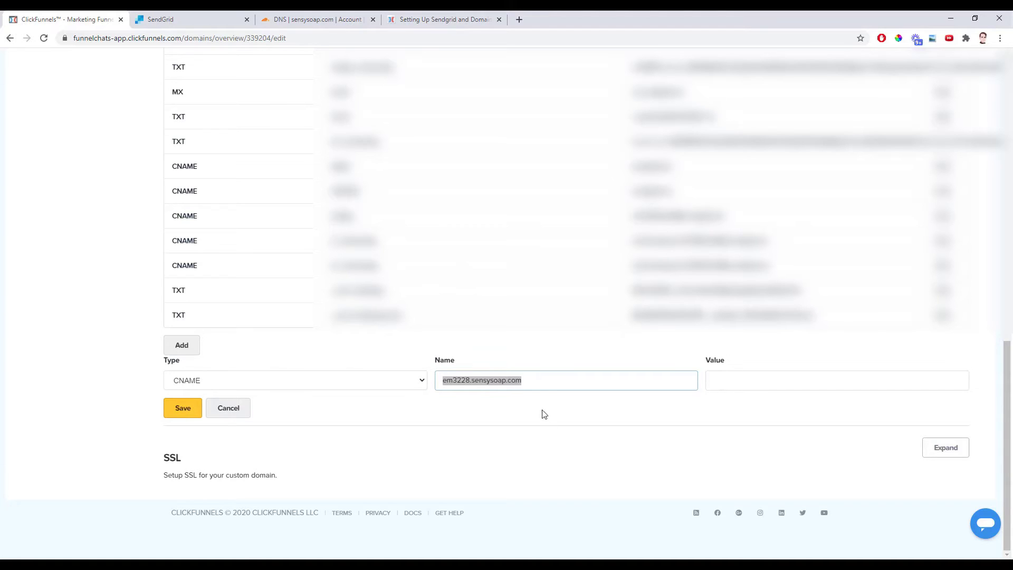
left_click(536, 383)
left_click_drag(531, 383, 470, 387)
key("BackSpace")
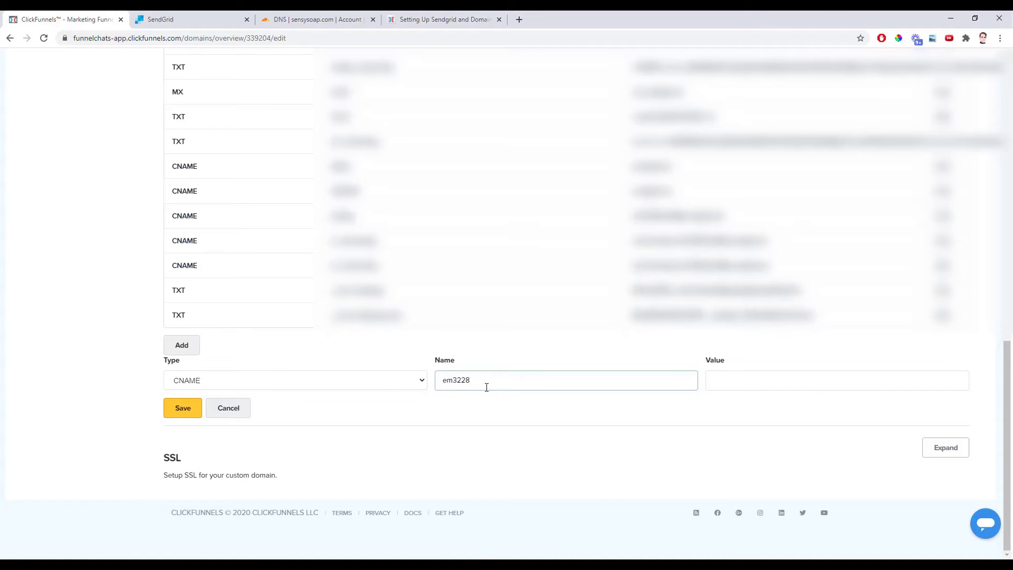
Copy SendGrid's first record value and paste it into the ClickFunnels record's Value field
left_click(188, 21)
left_click(954, 262)
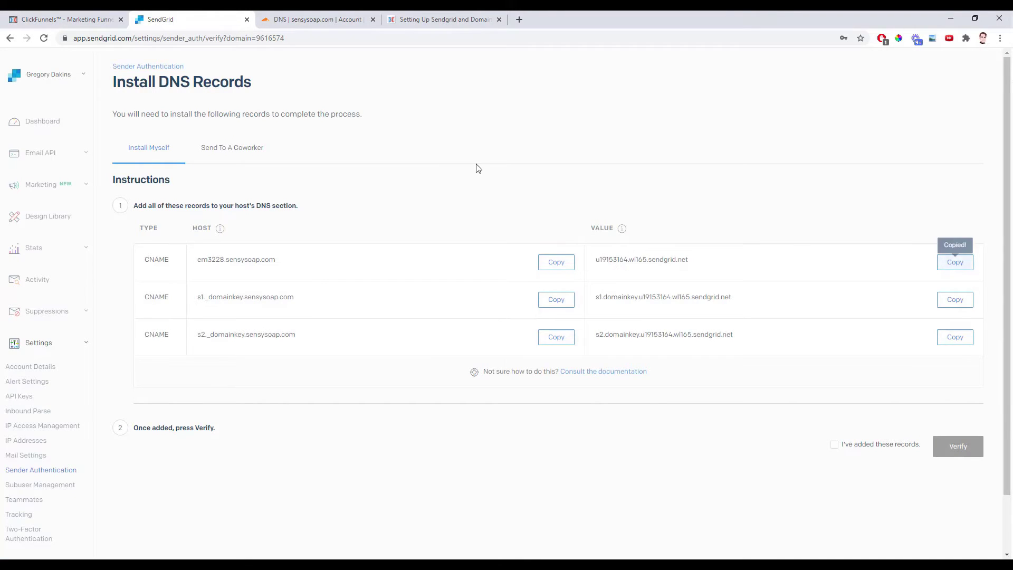
left_click(69, 19)
left_click(739, 377)
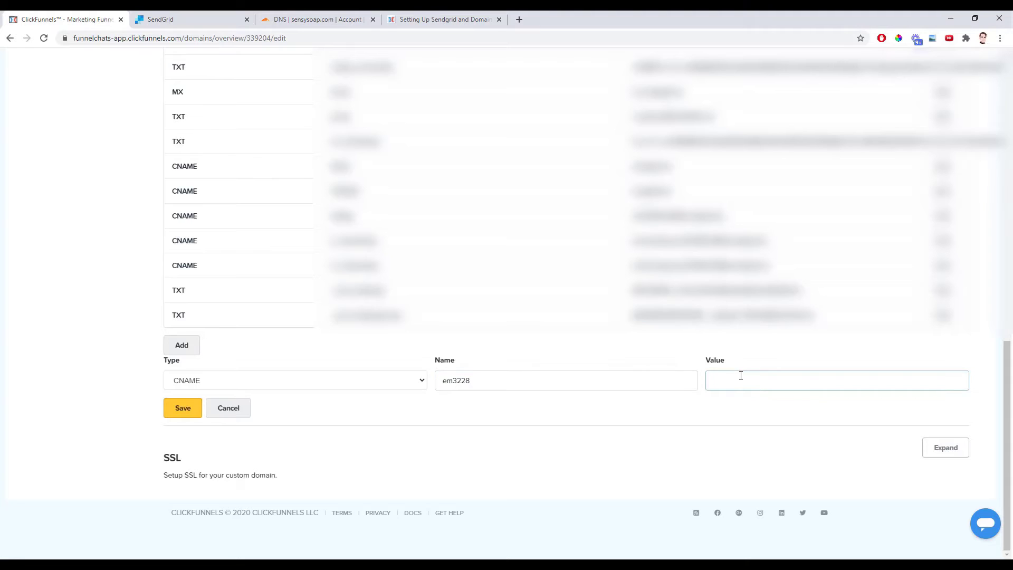
key("ctrl+v")
Back in SendGrid's DNS records, copy the first record's host name
left_click(474, 378)
left_click(174, 19)
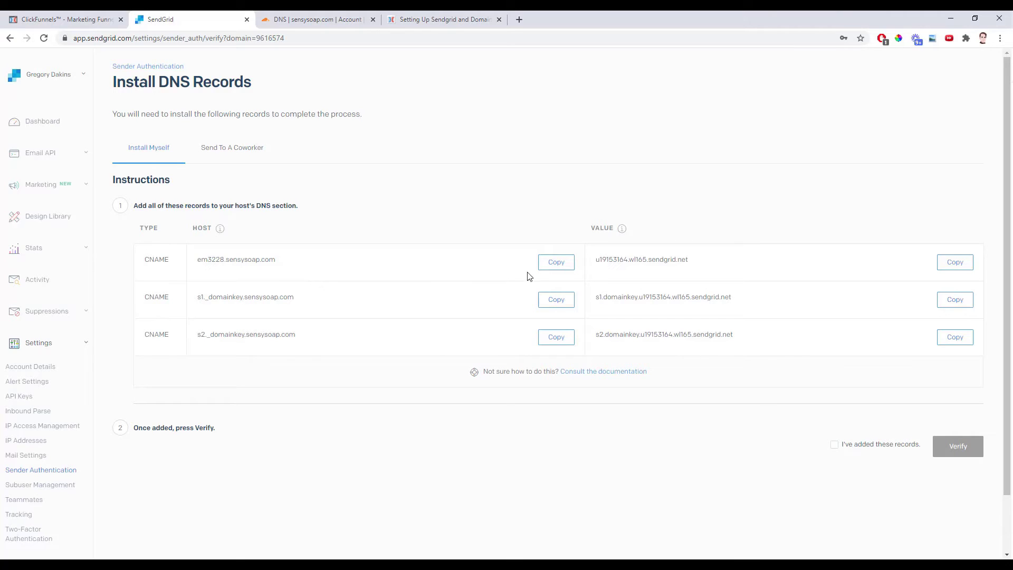
left_click(545, 268)
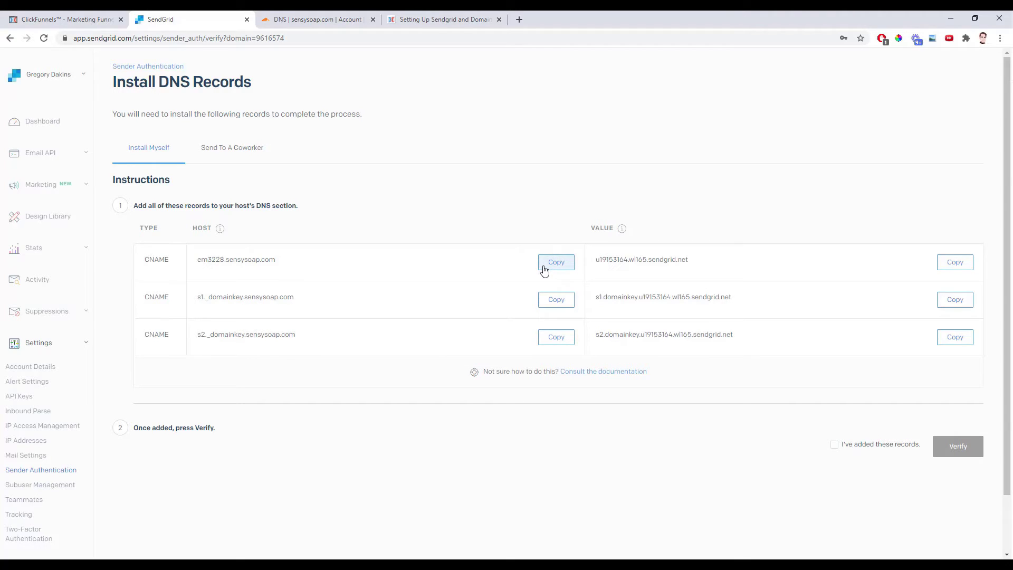
In Cloudflare, add a new CNAME record named em3228.sensysoap.com
left_click(323, 24)
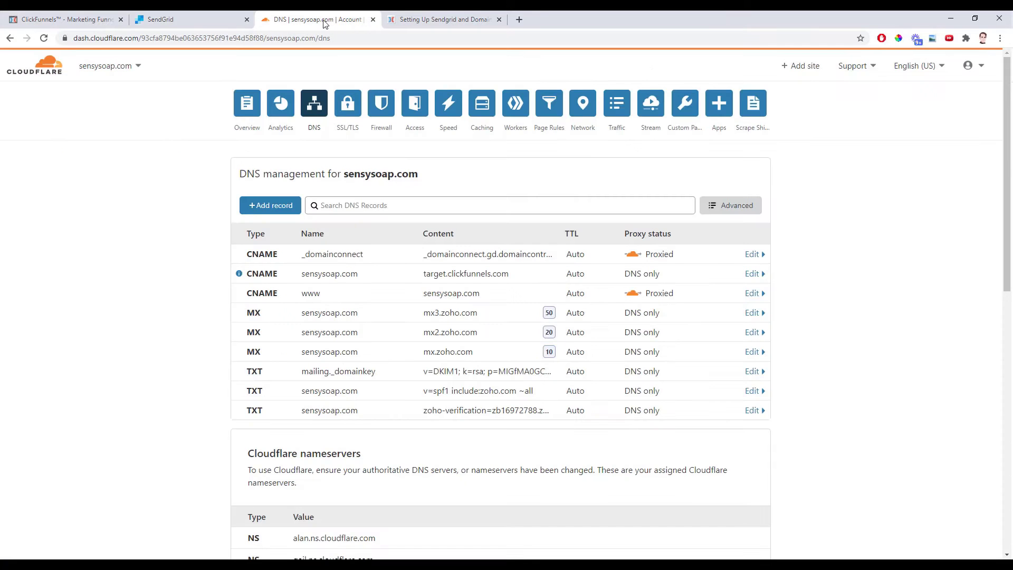
left_click(266, 207)
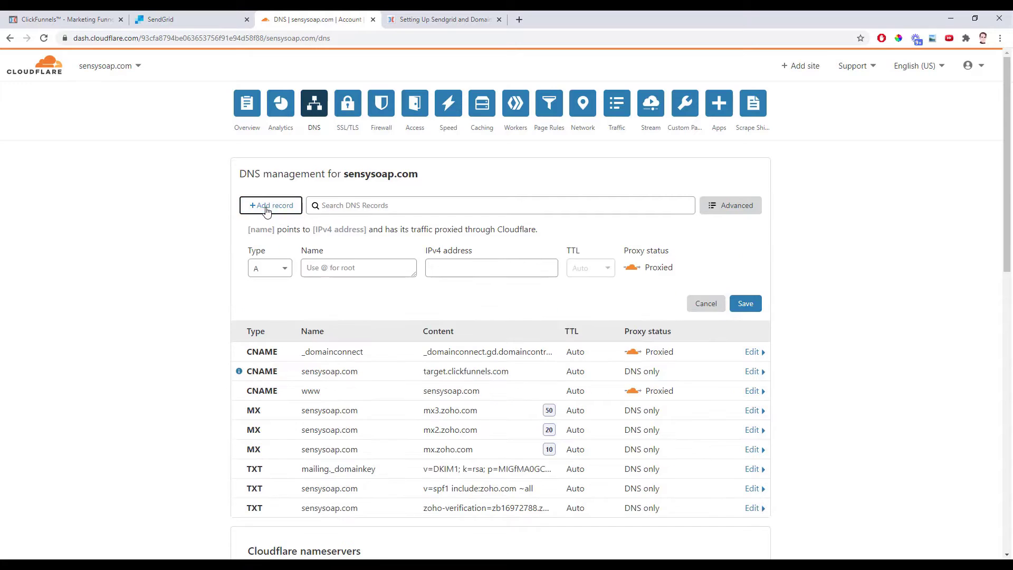
left_click(274, 269)
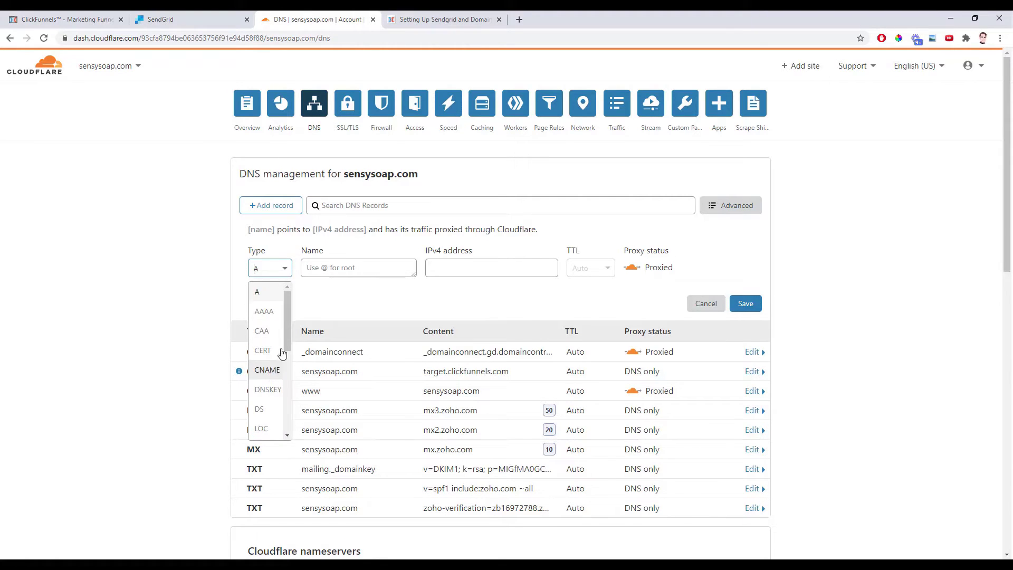
left_click(268, 370)
left_click(341, 266)
key("ctrl+v")
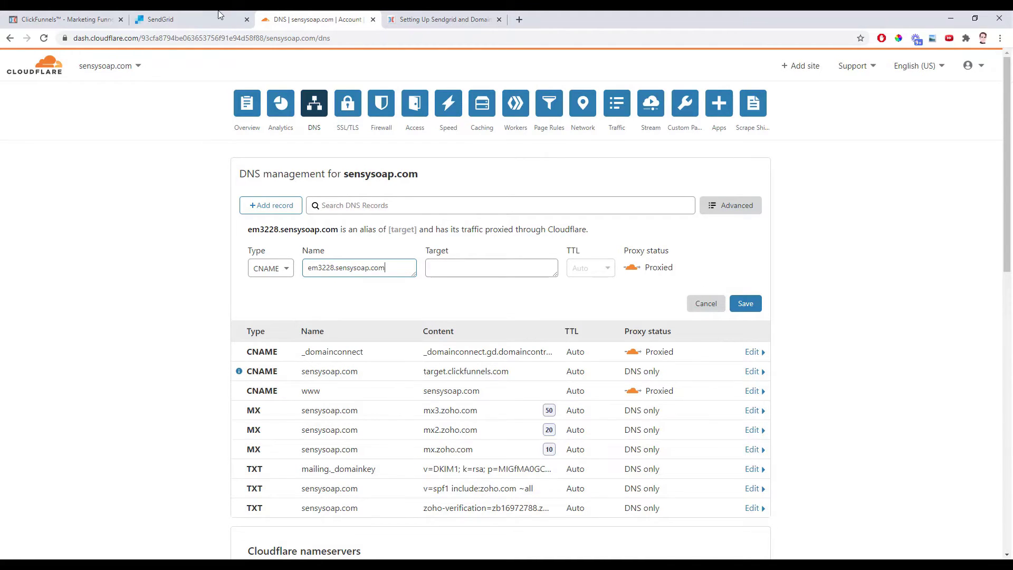
Set the target to SendGrid's sendgrid.net value, make it DNS only, and save the record
left_click(190, 19)
left_click(958, 264)
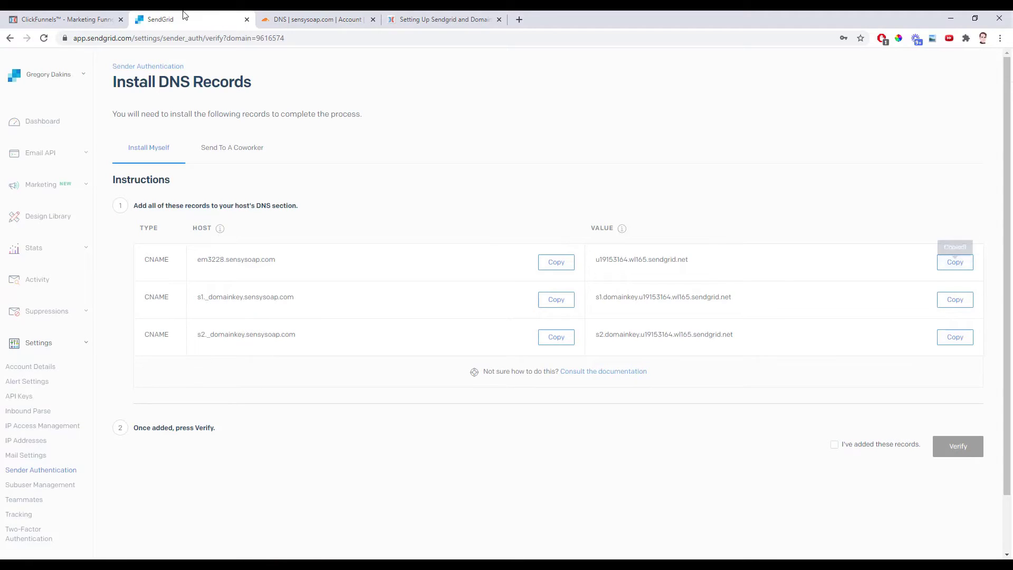
left_click(315, 19)
left_click(461, 274)
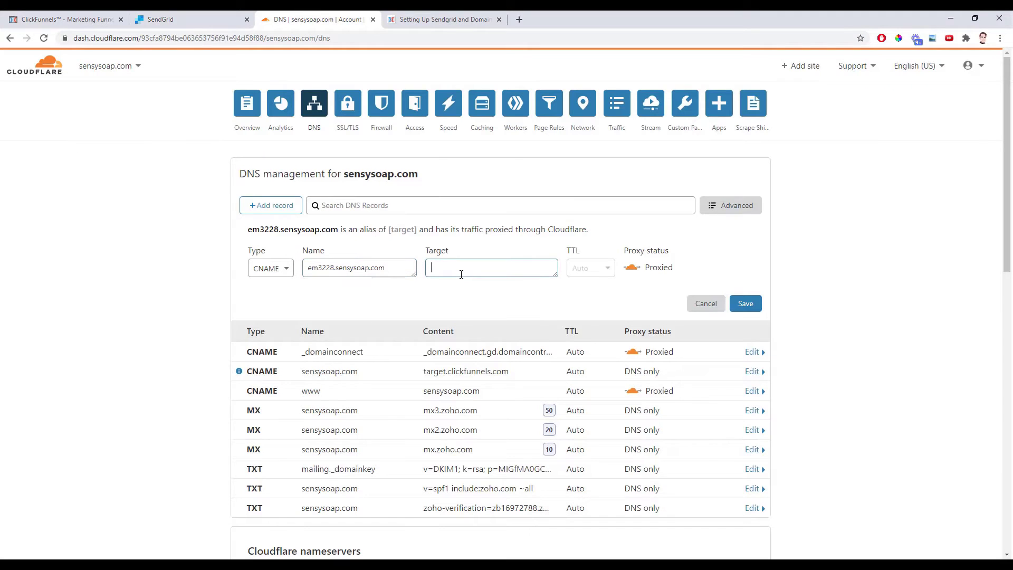
key("ctrl+v")
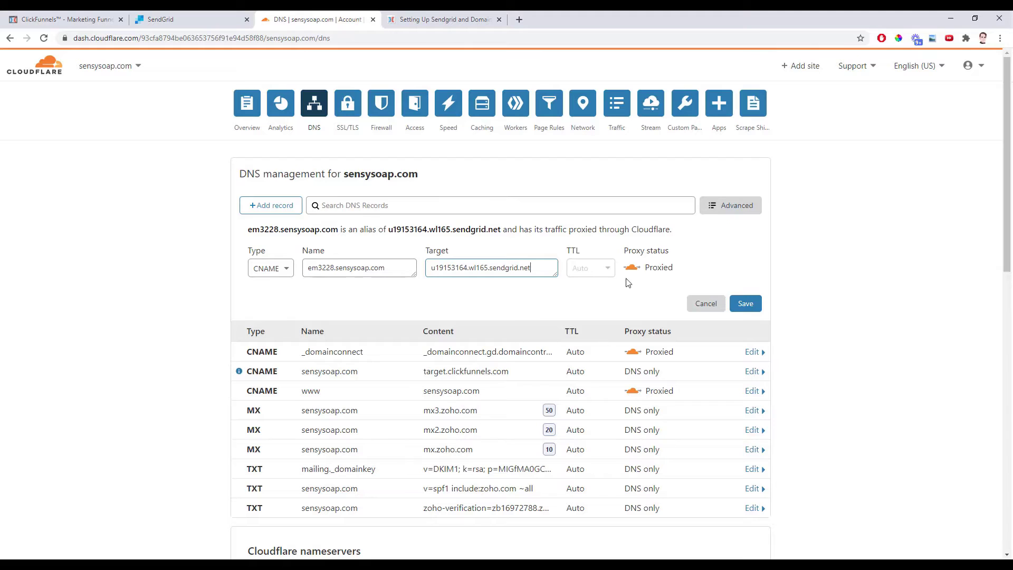
left_click(633, 272)
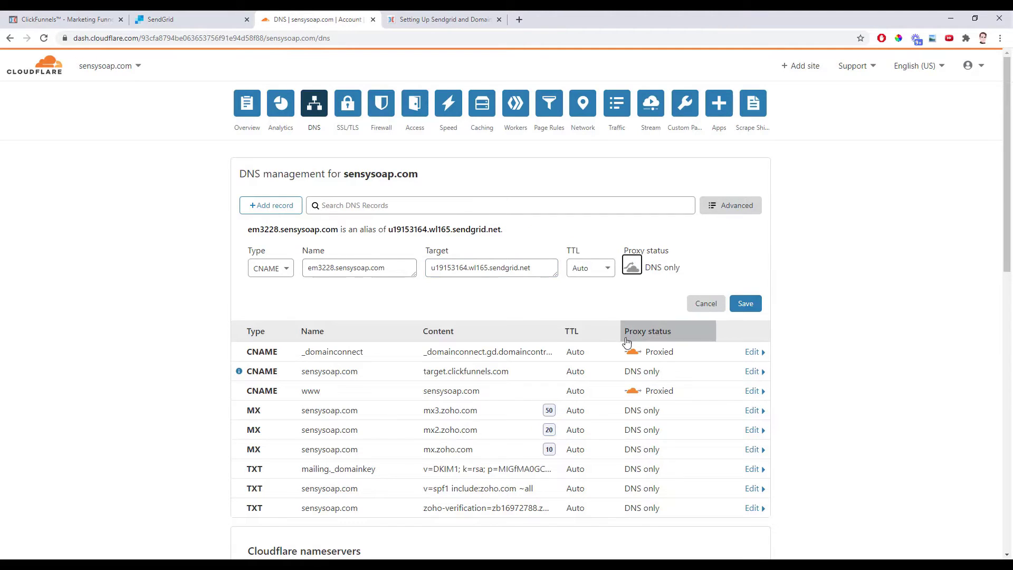
left_click(744, 302)
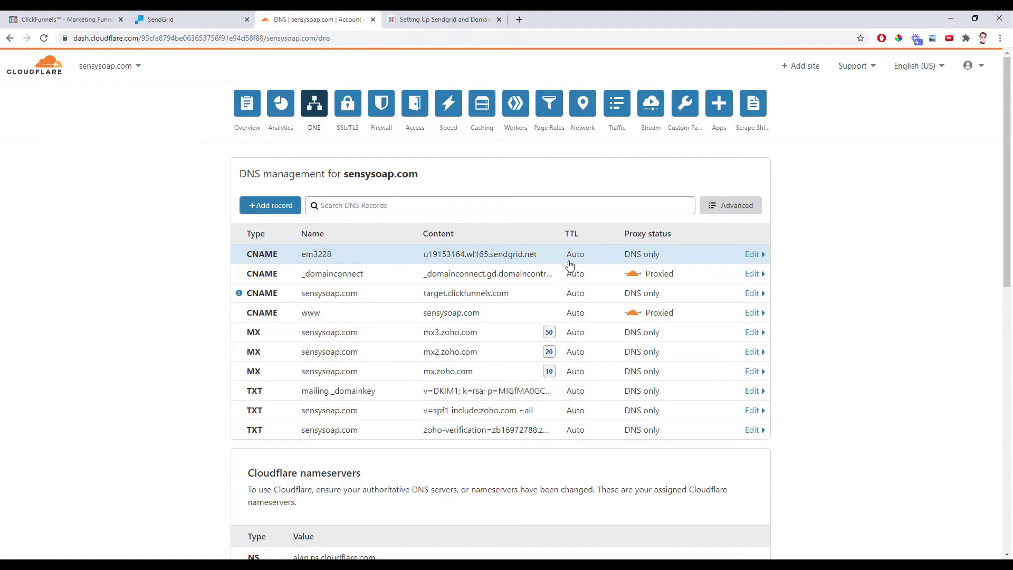
left_click(189, 21)
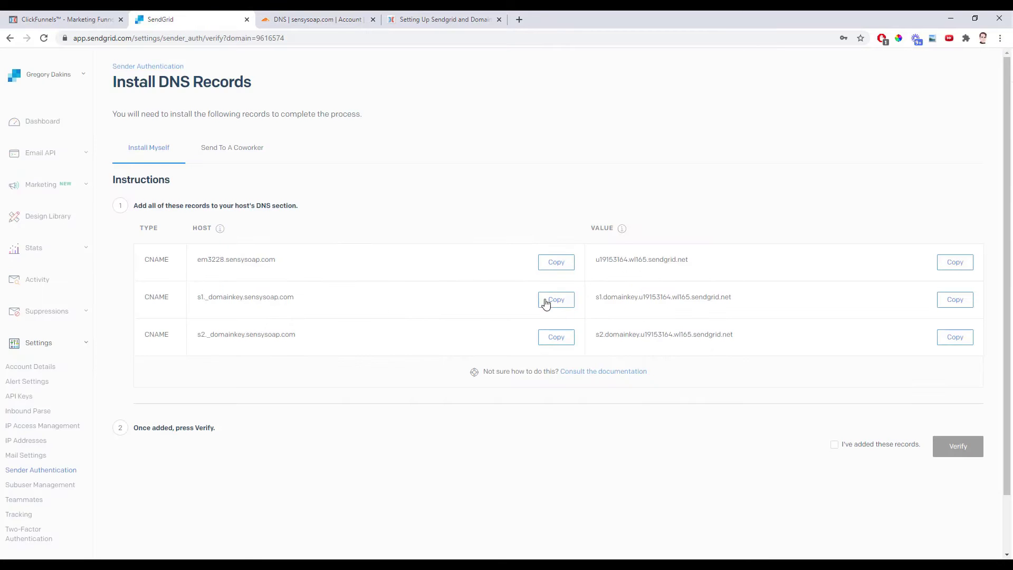
Add another Cloudflare CNAME record named s1._domainkey.sensysoap.com
left_click(323, 20)
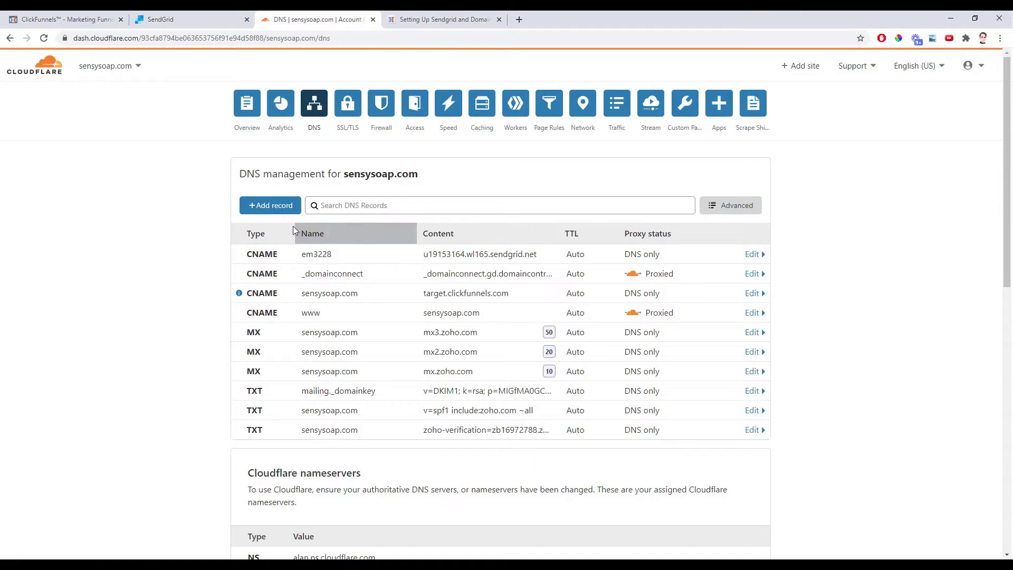
left_click(275, 205)
left_click(277, 268)
left_click(266, 369)
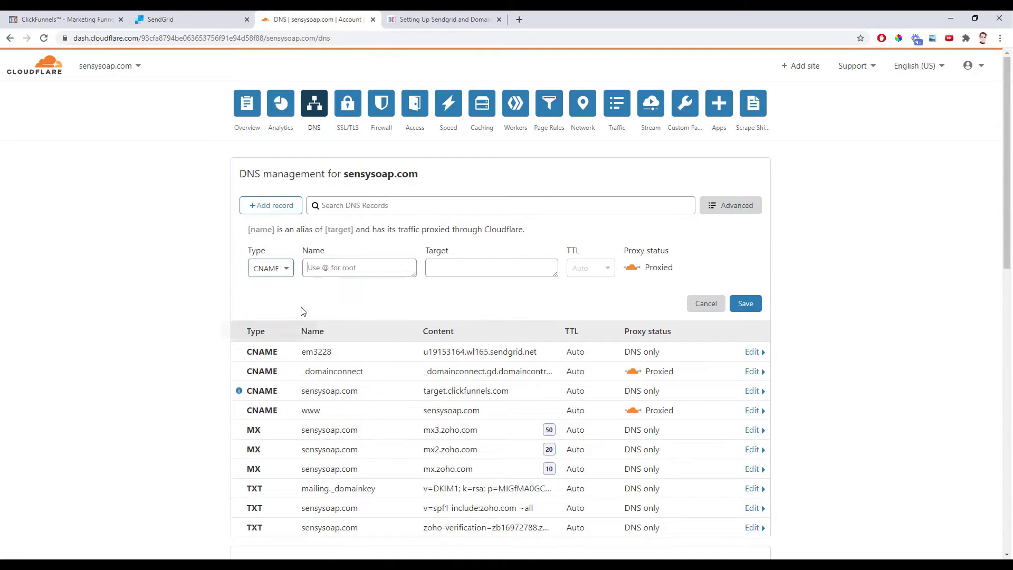
left_click(342, 263)
key("ctrl+v")
Point s1._domainkey to SendGrid's s1 domainkey value as DNS only and save it
left_click(189, 19)
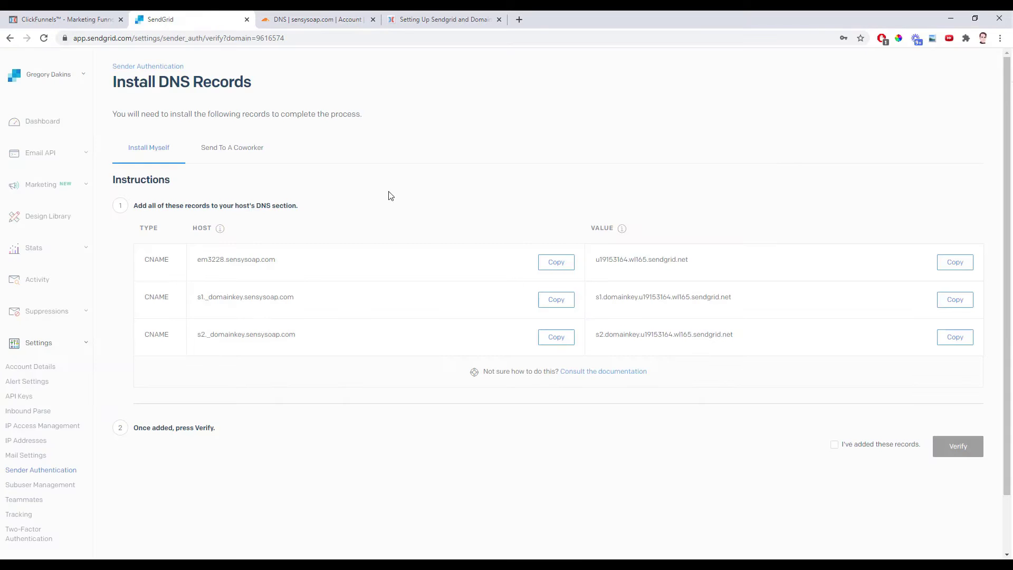
left_click(955, 299)
left_click(320, 19)
left_click(459, 269)
key("ctrl+v")
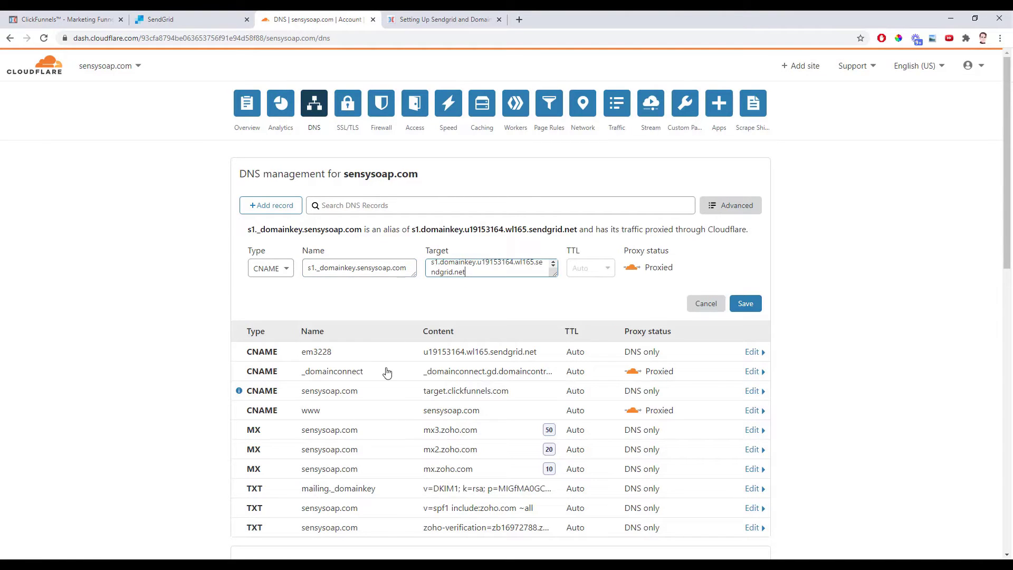
left_click(632, 268)
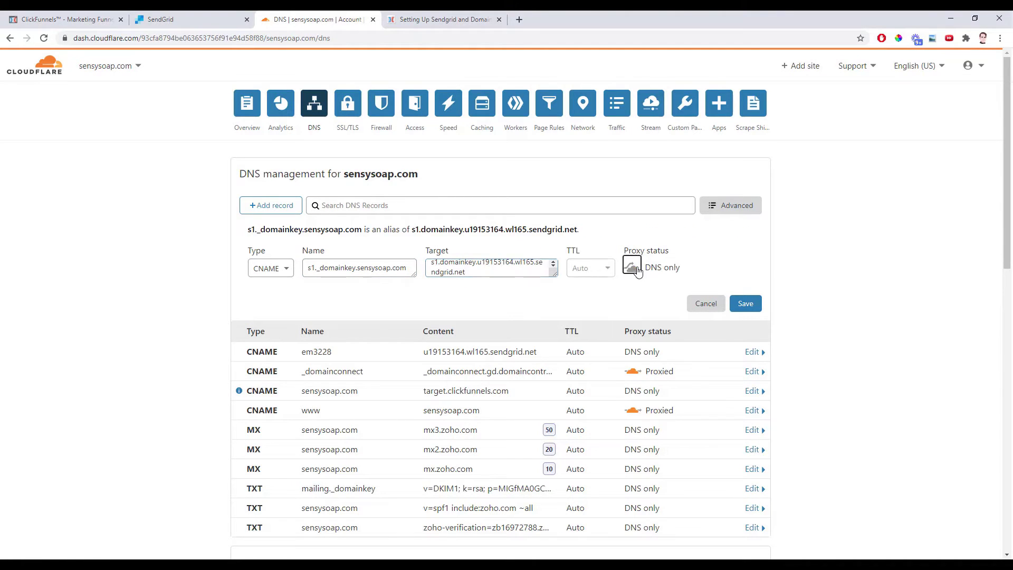
left_click(745, 304)
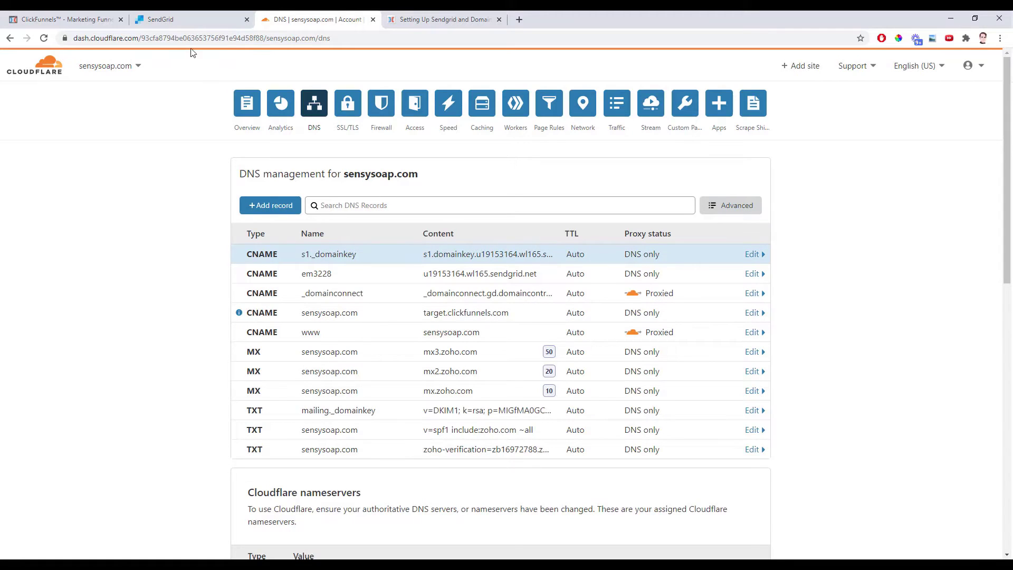
Copy SendGrid's s2 host and add a CNAME named s2._domainkey.sensysoap.com in Cloudflare
left_click(195, 23)
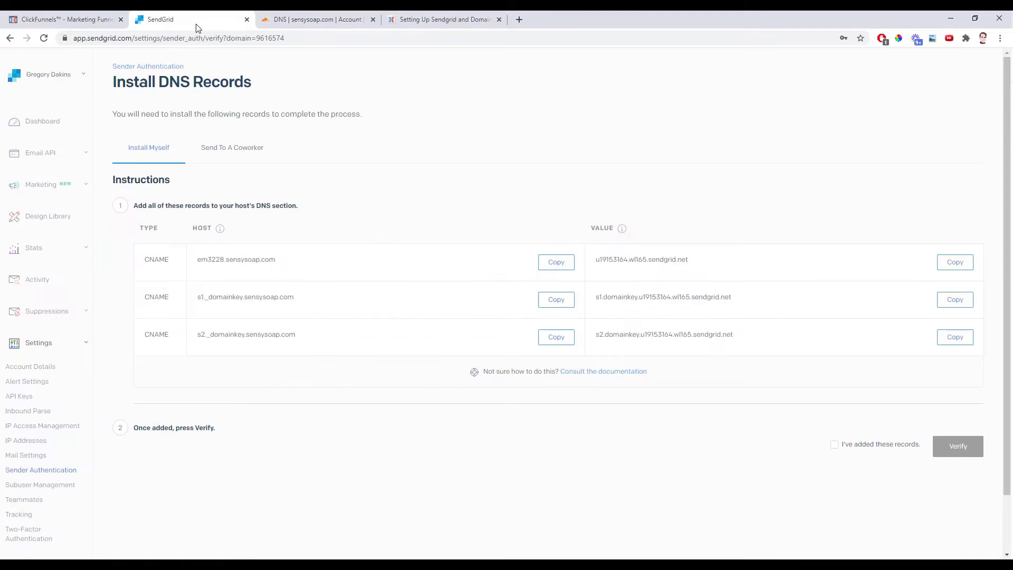
left_click(554, 340)
left_click(311, 19)
left_click(260, 209)
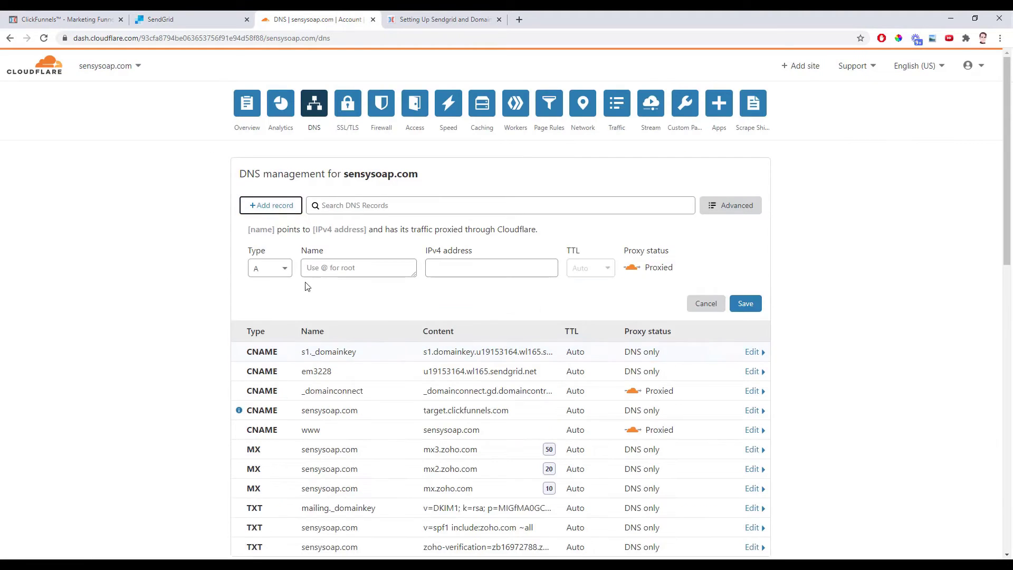
left_click(270, 268)
left_click(265, 368)
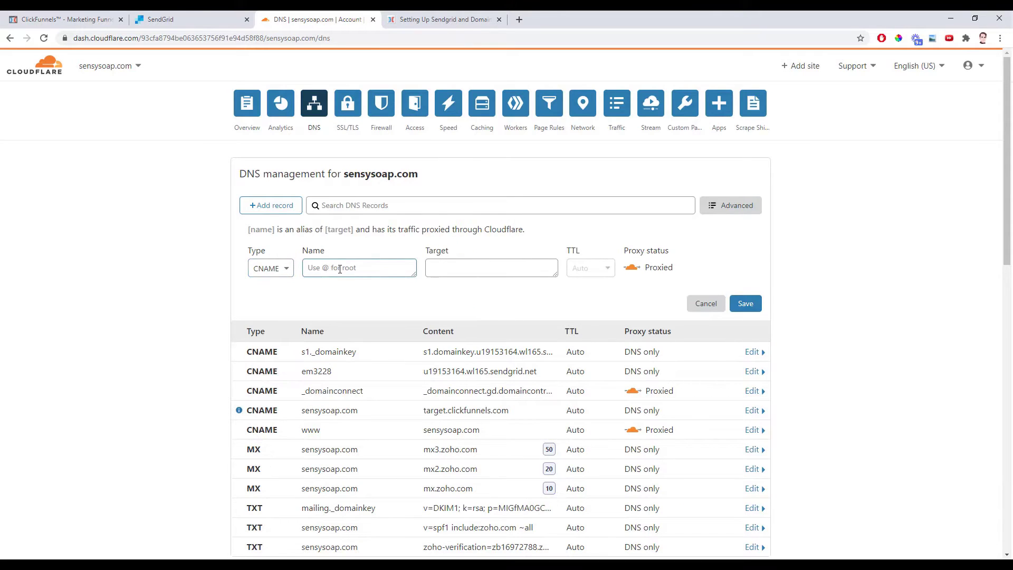
left_click(340, 269)
key("ctrl+v")
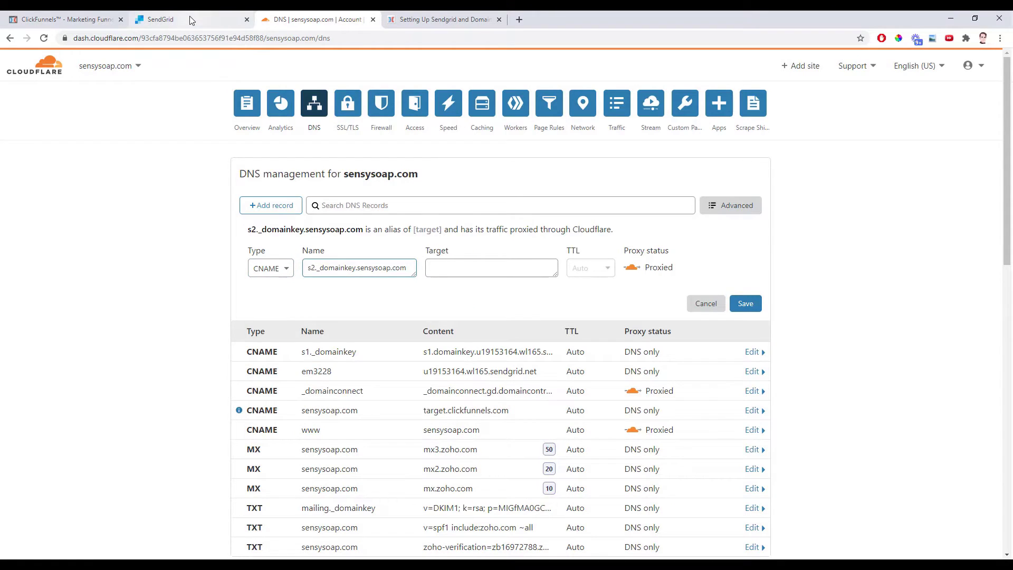
Point s2._domainkey to SendGrid's s2 domainkey value as DNS only and save it
left_click(189, 16)
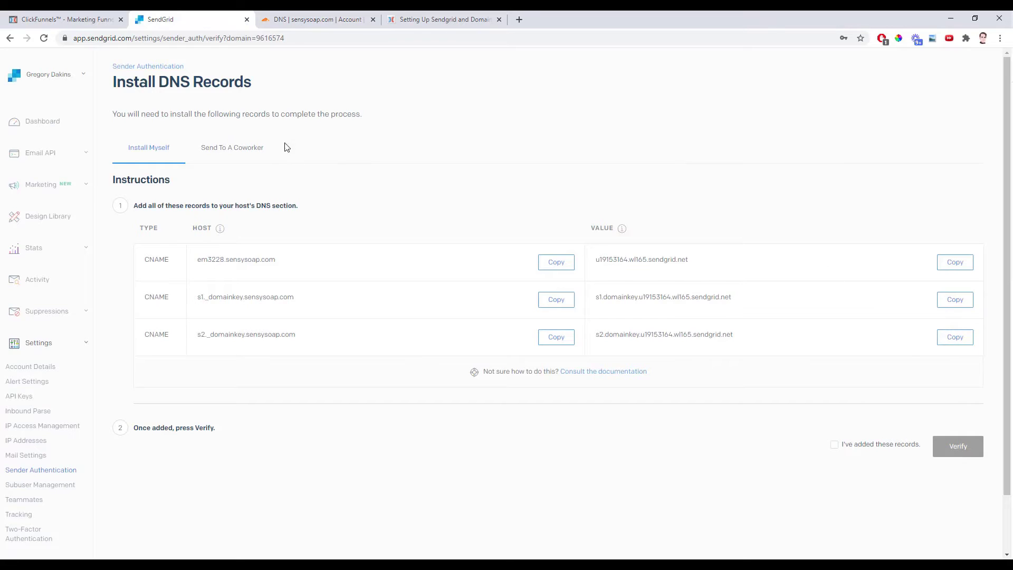
left_click(955, 337)
left_click(290, 19)
left_click(466, 270)
key("ctrl+v")
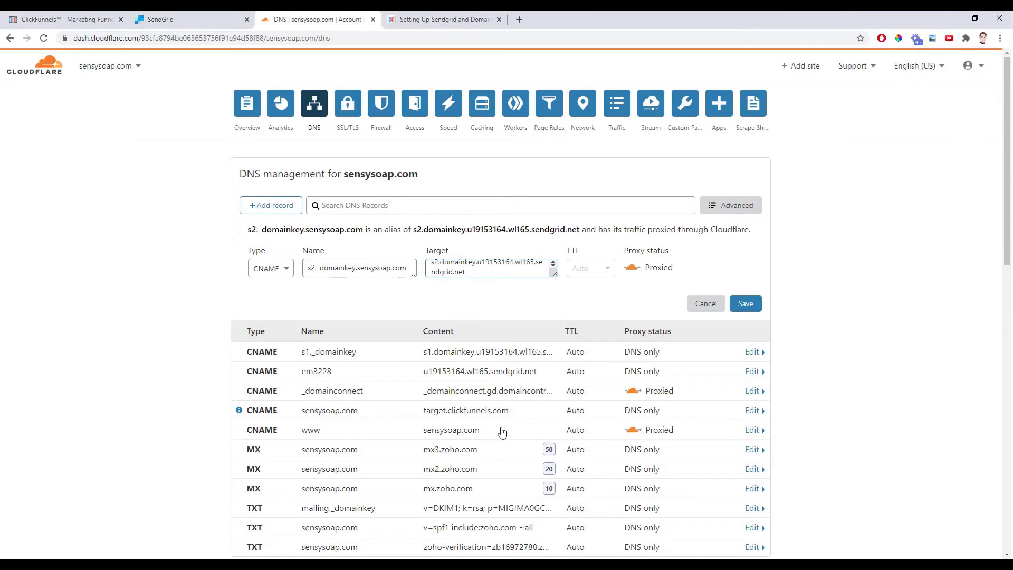
left_click(632, 269)
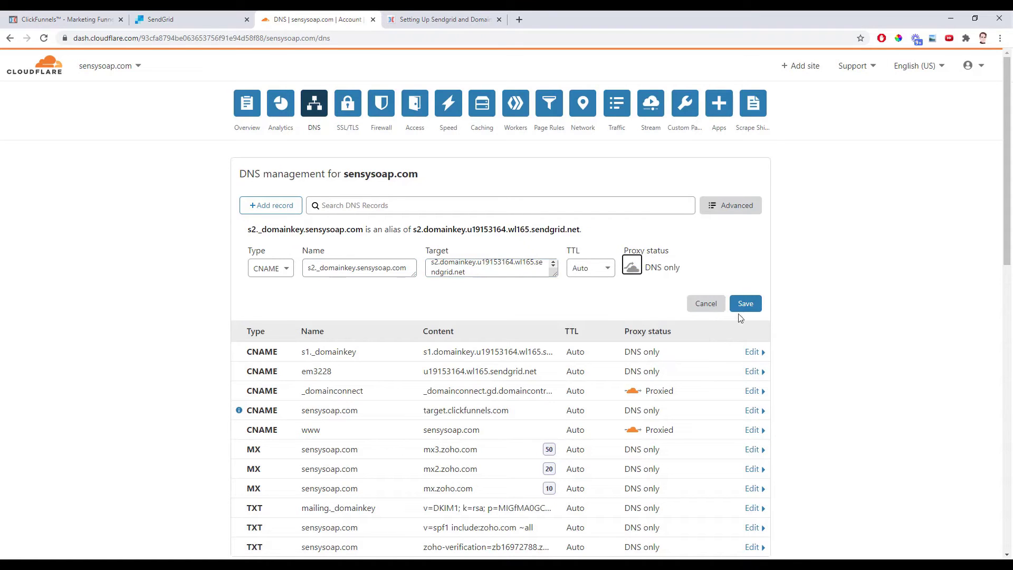
left_click(744, 305)
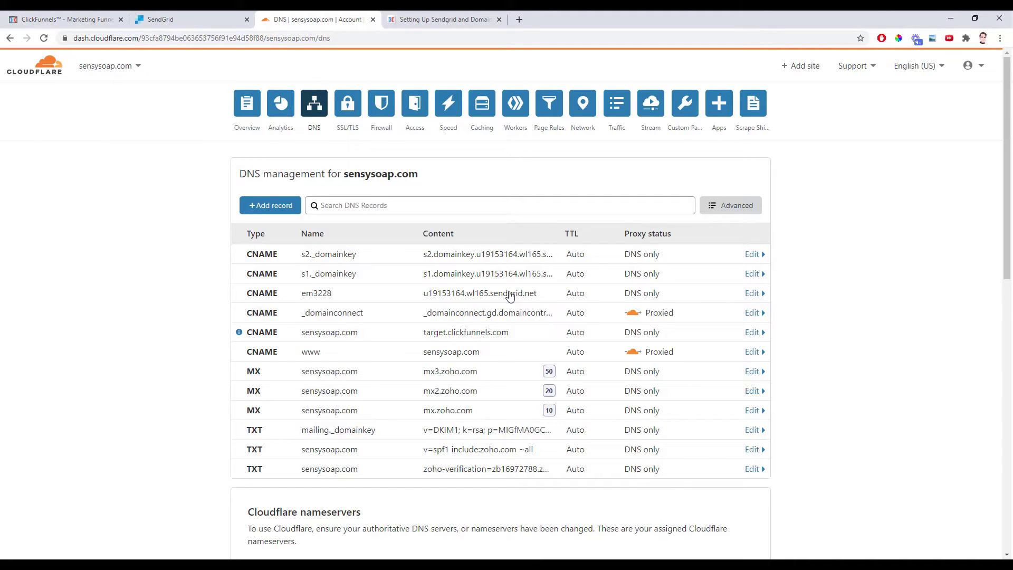
Confirm the DNS records are added and run SendGrid's verification for sensysoap.com
left_click(208, 20)
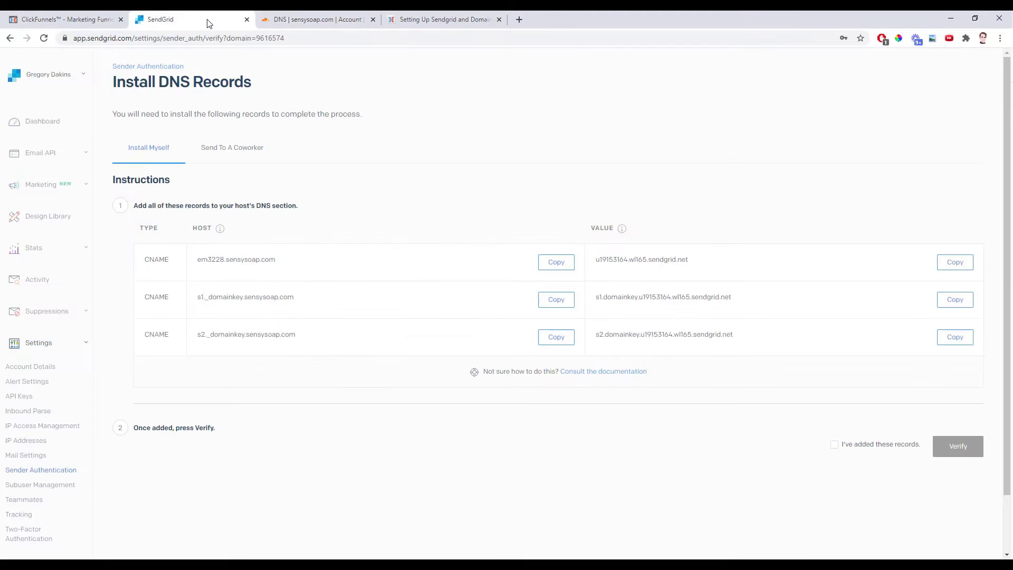
left_click(834, 446)
left_click(957, 453)
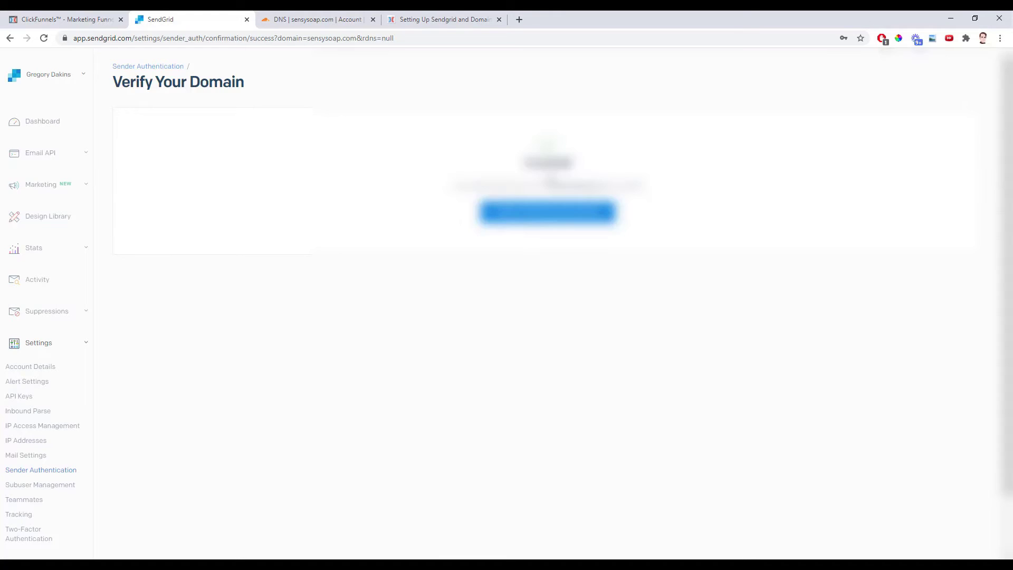
Reload the ClickFunnels domain page, then return to SendGrid's Sender Authentication overview
left_click(84, 22)
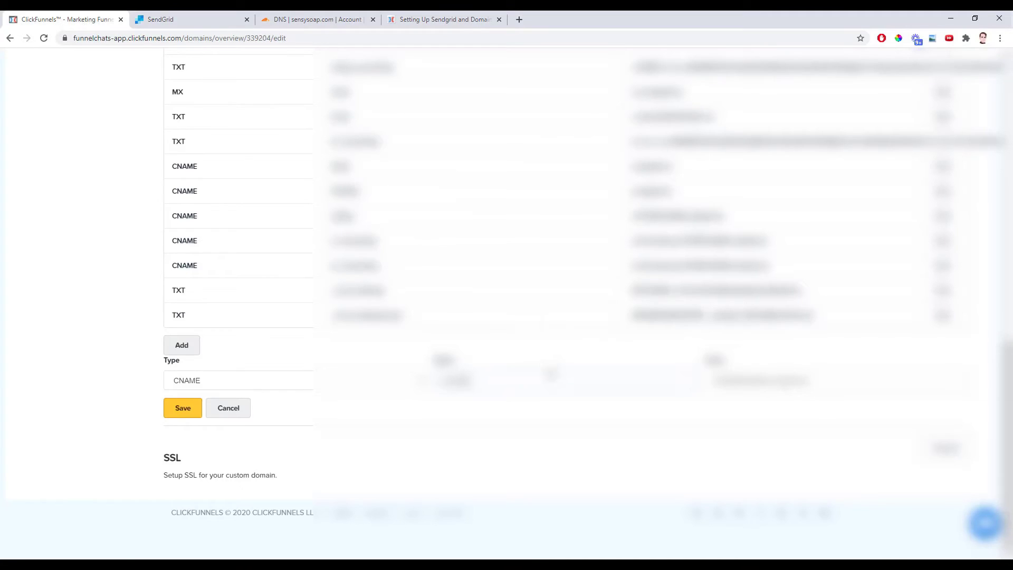
scroll(589, 435, "up", 10)
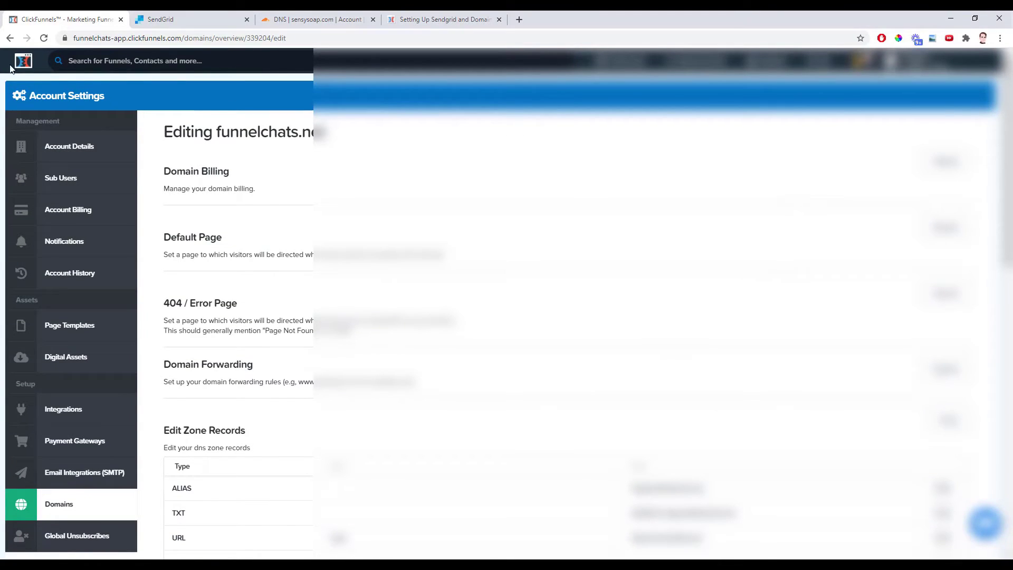
key("F5")
left_click(171, 17)
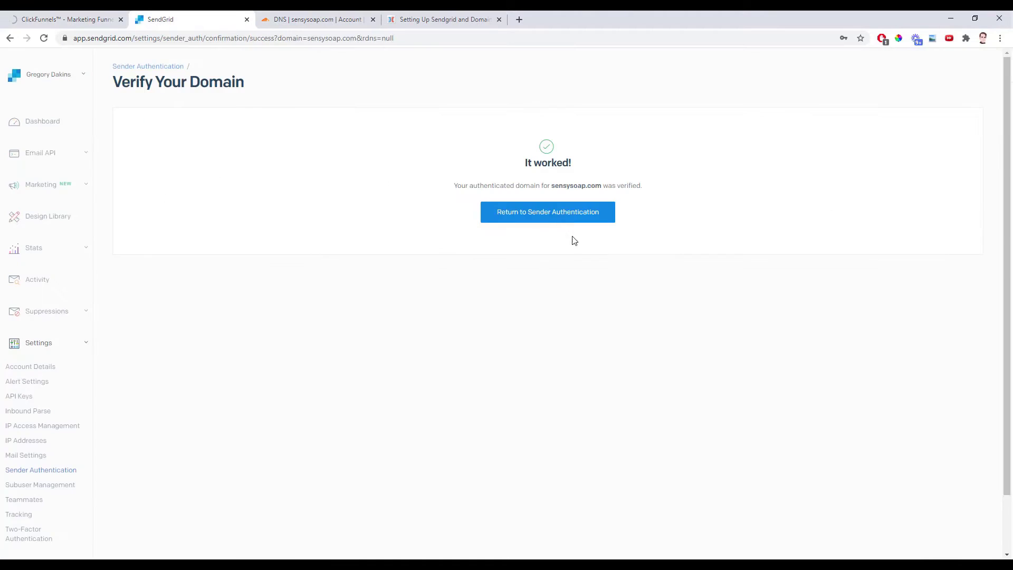
left_click(556, 221)
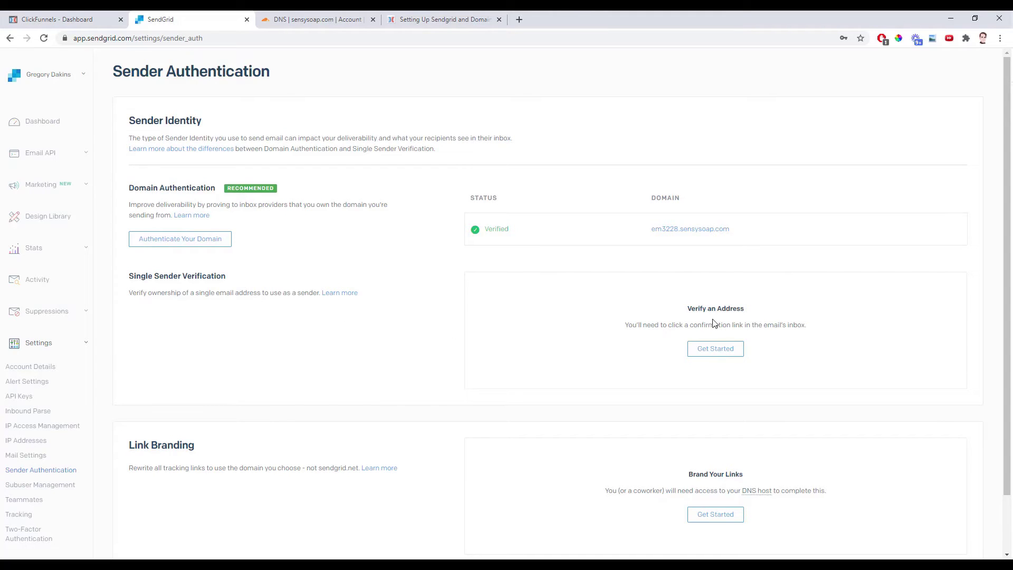
Start a new single sender and enter the sender's name, from email and reply-to address
left_click(727, 356)
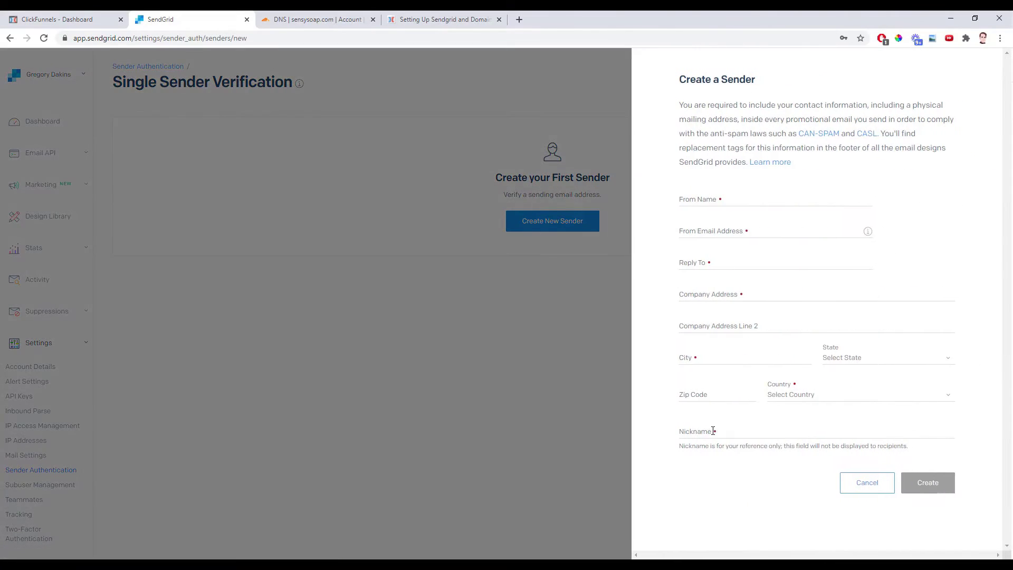
left_click(721, 204)
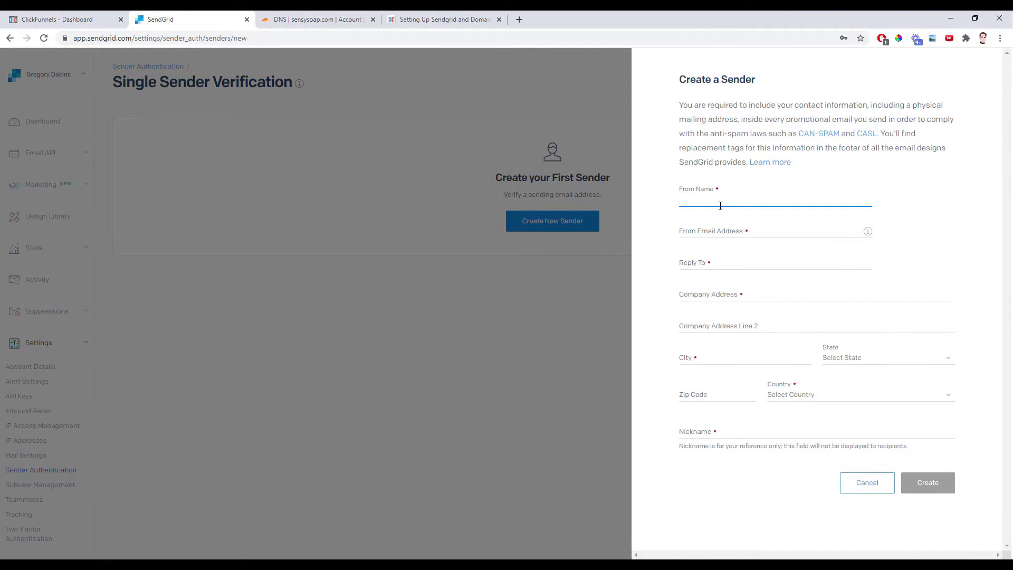
key("Tab")
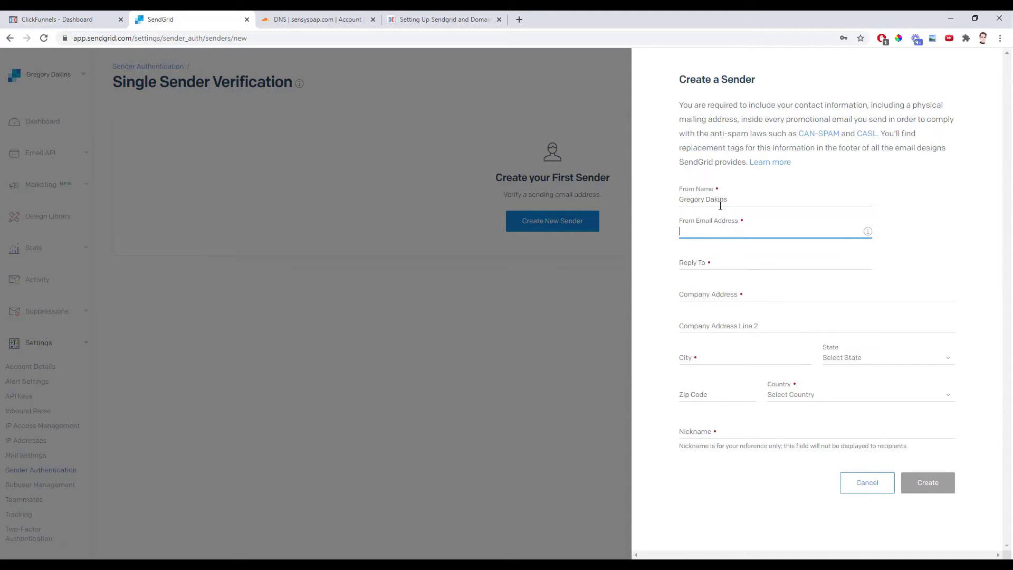
key("Tab")
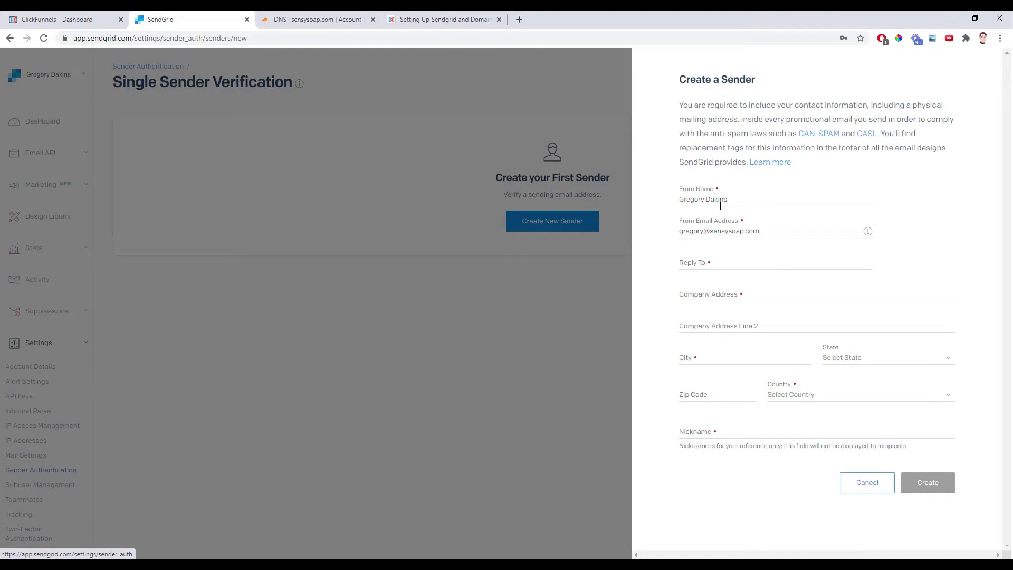
left_click(730, 264)
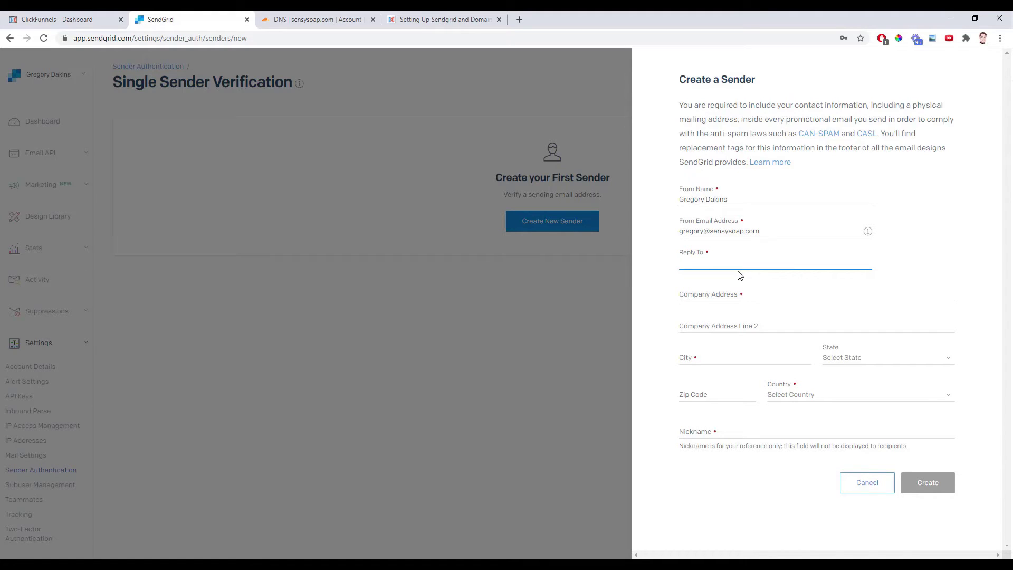
Fill in the company street, city, state and zip code, with Canada as country
left_click(720, 299)
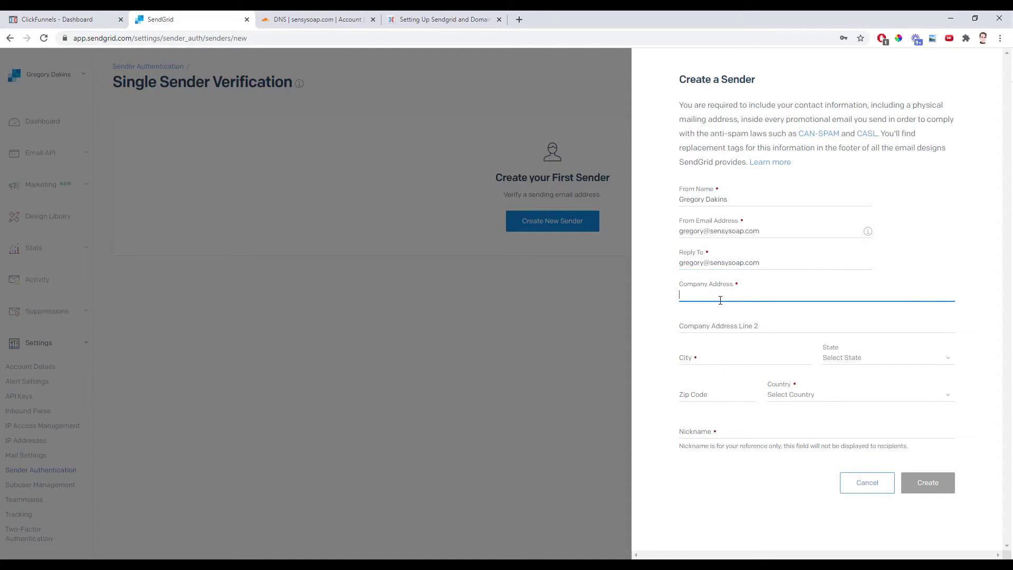
type("123 Fake St.")
key("Tab")
key("Tab")
type("Fakes")
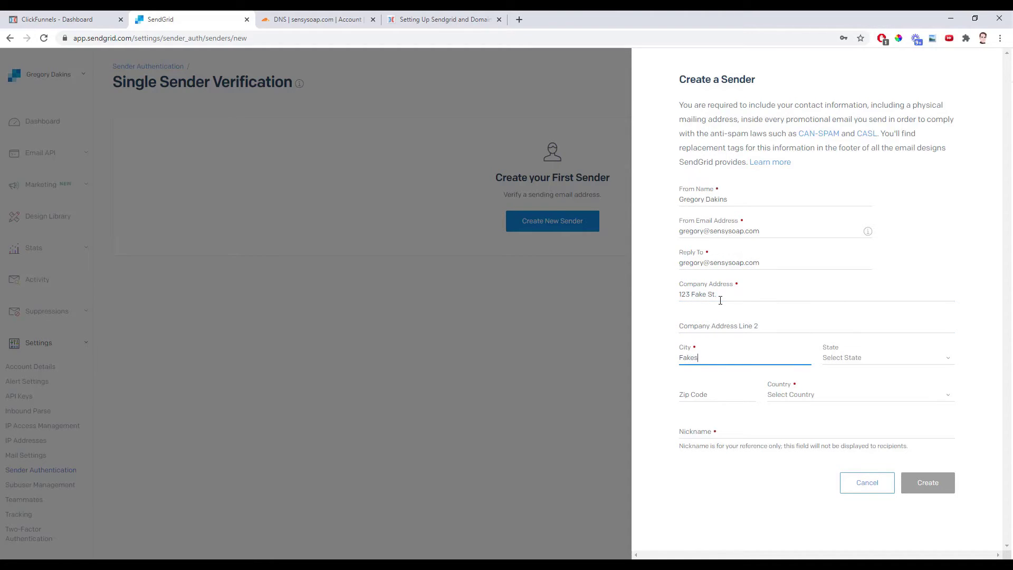
type("ville")
key("Tab")
type("Fak")
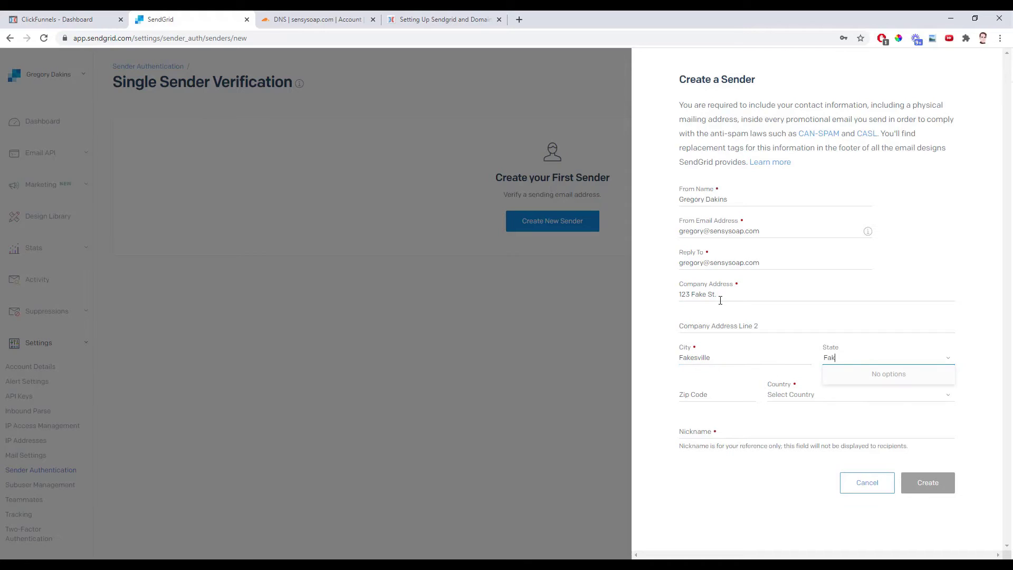
type("etario")
key("Tab")
type("234234234")
key("Tab")
type("c")
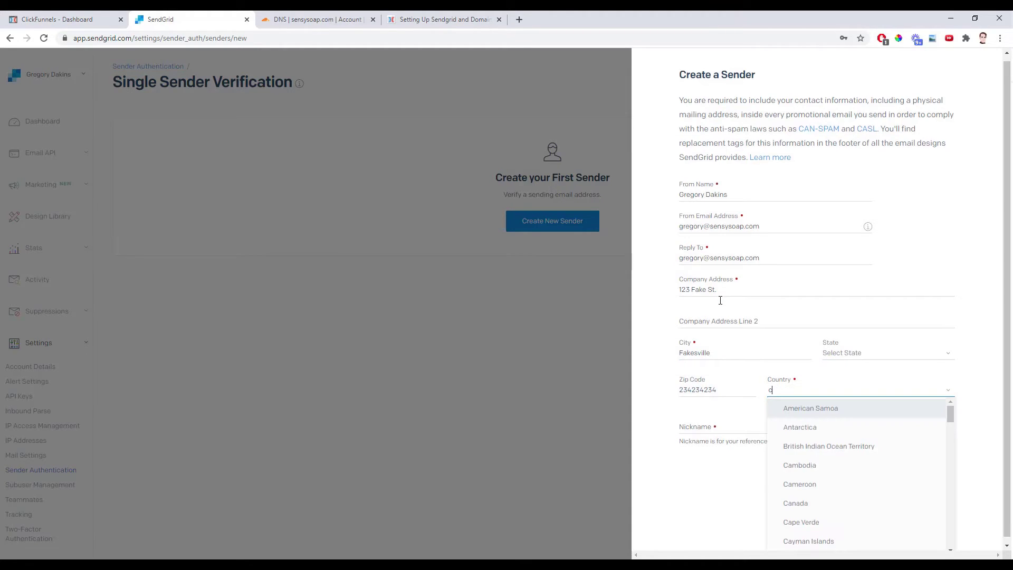
type("ana")
key("Return")
key("Tab")
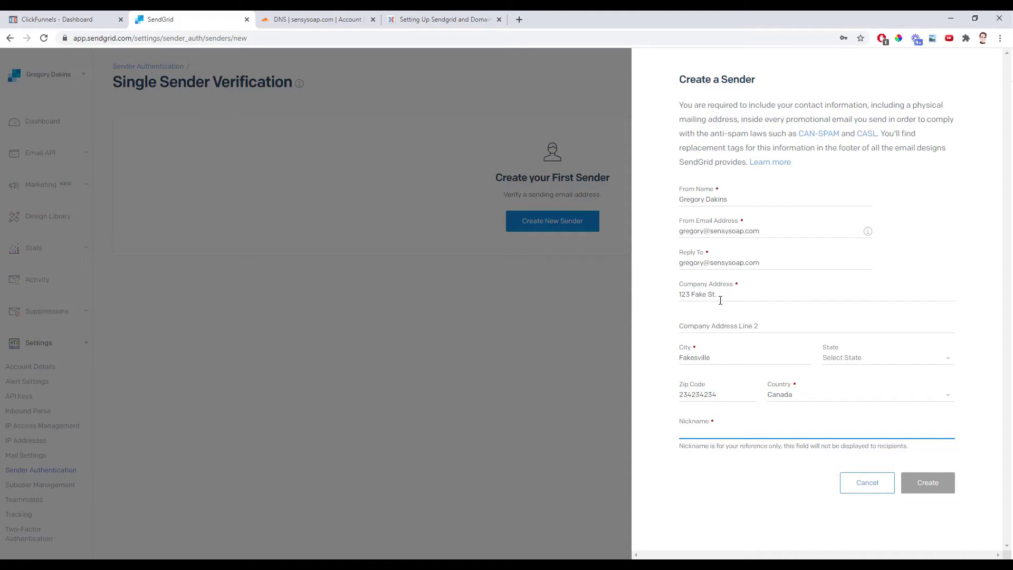
Nickname the sender 'ClickFunnels Default' and create it
type("ClickFunnels")
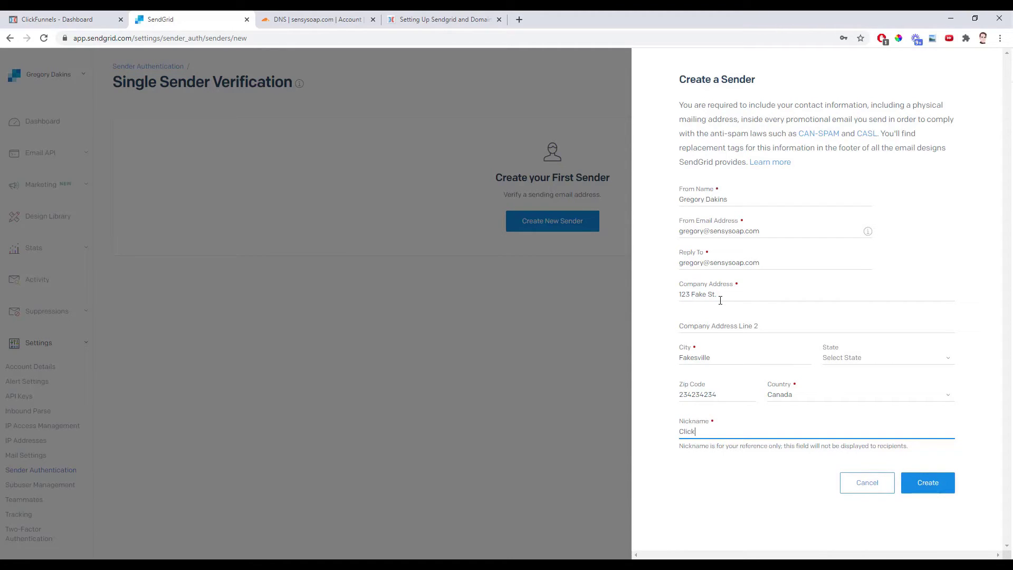
type(" Default")
left_click(937, 491)
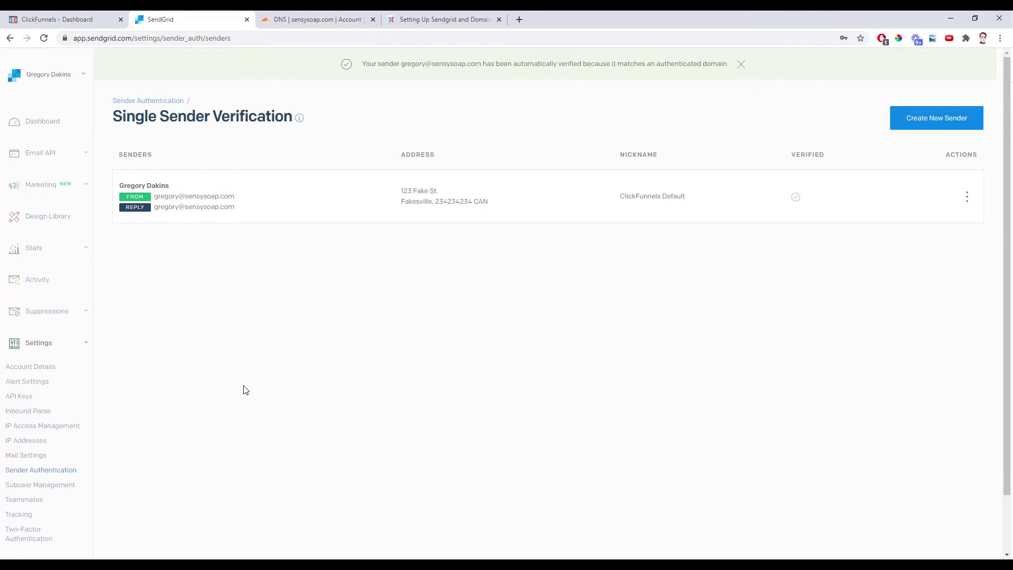
left_click(23, 538)
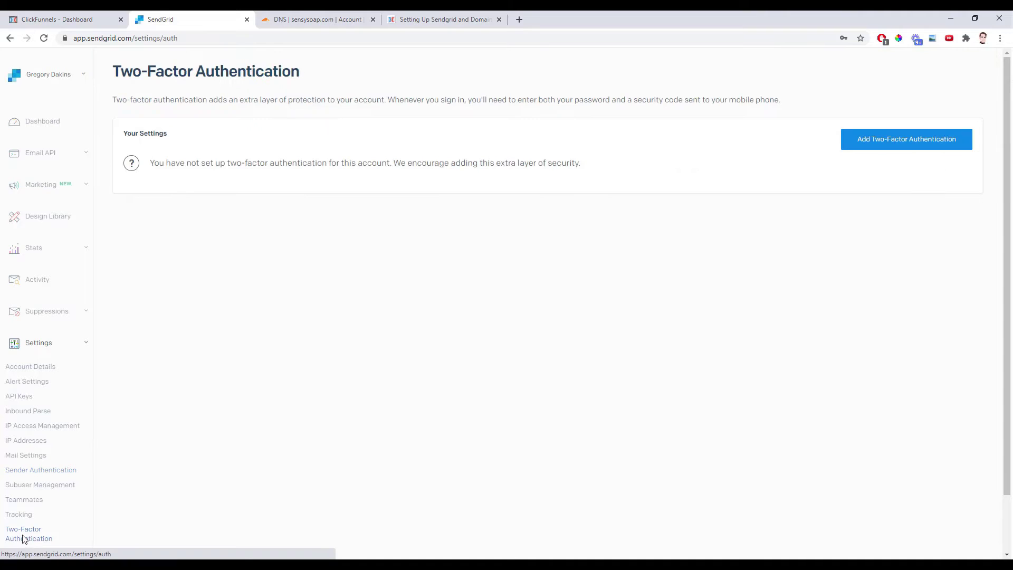
Begin SMS two-factor setup, accepting the API warning and choosing Canada (+1) as country code
left_click(888, 143)
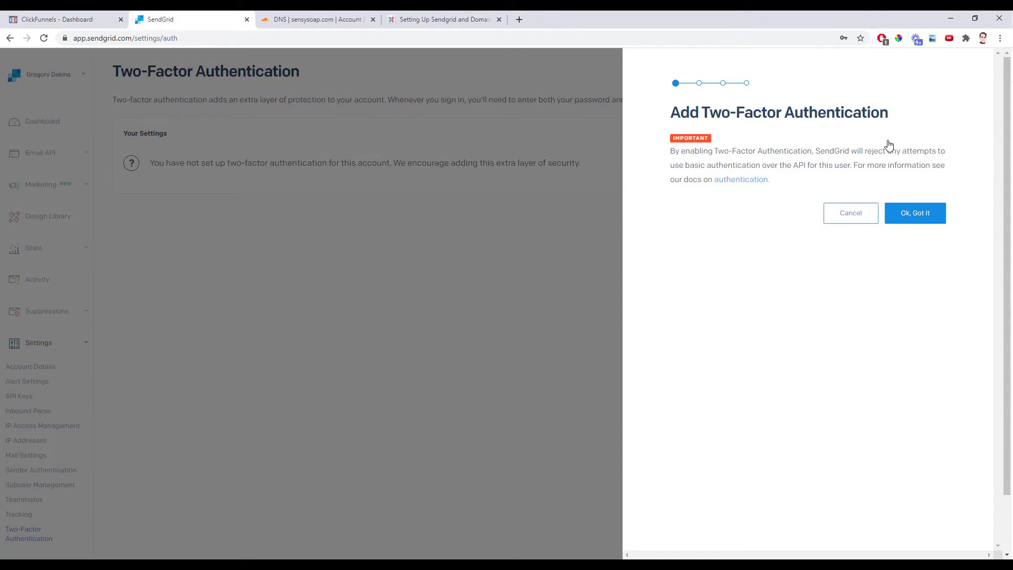
left_click(921, 221)
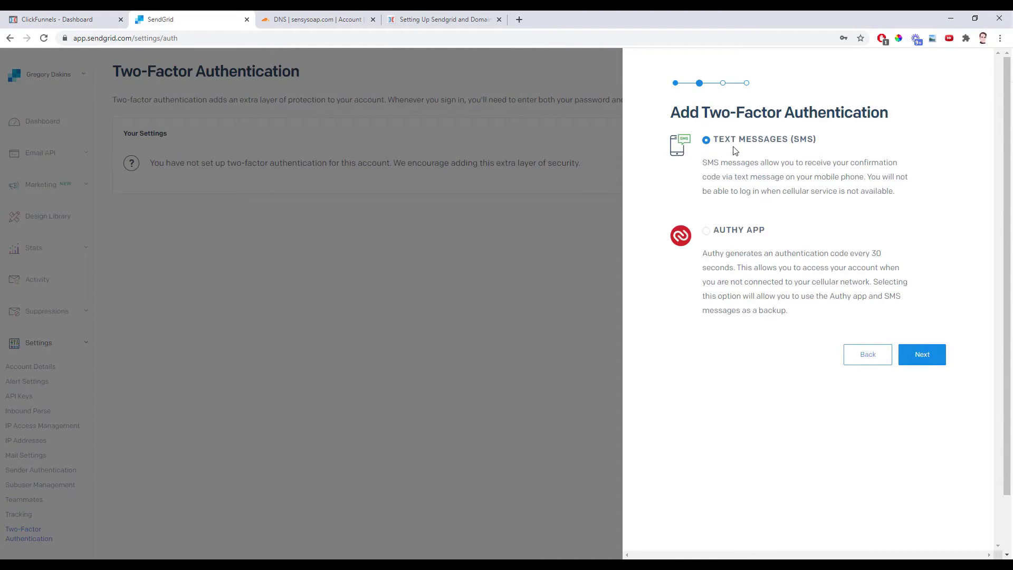
left_click(923, 359)
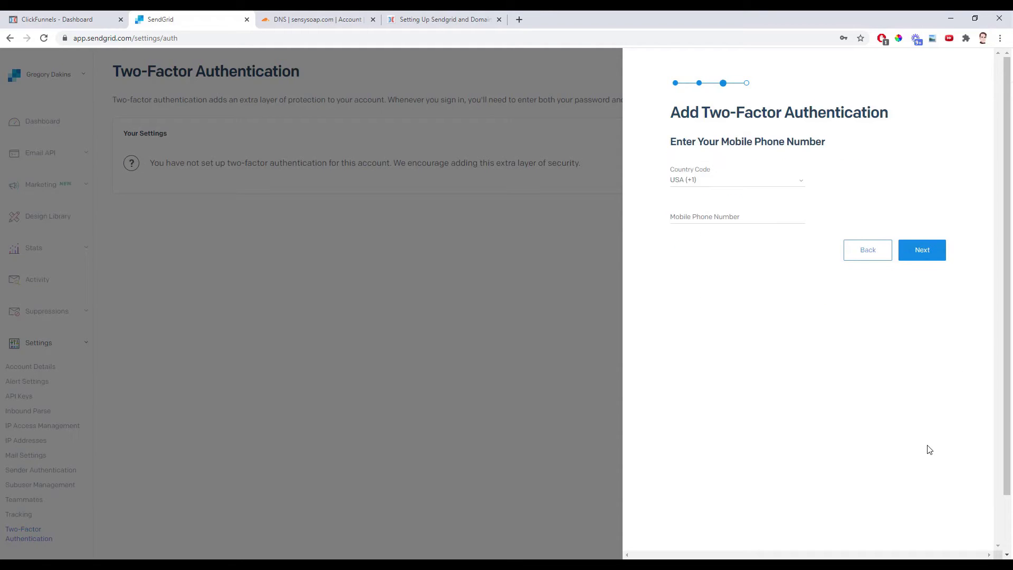
left_click(728, 182)
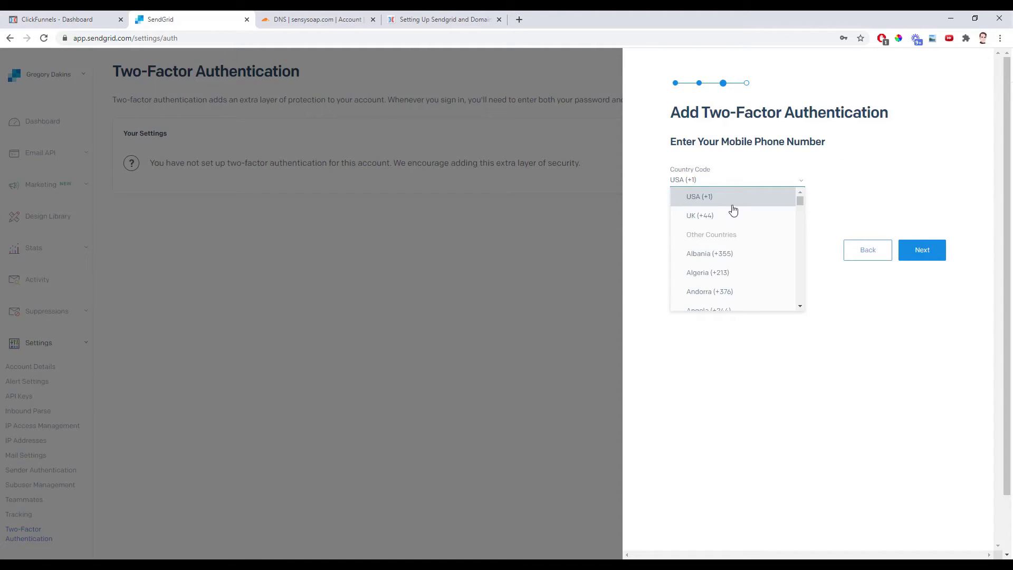
scroll(732, 209, "down", 3)
scroll(733, 210, "down", 10)
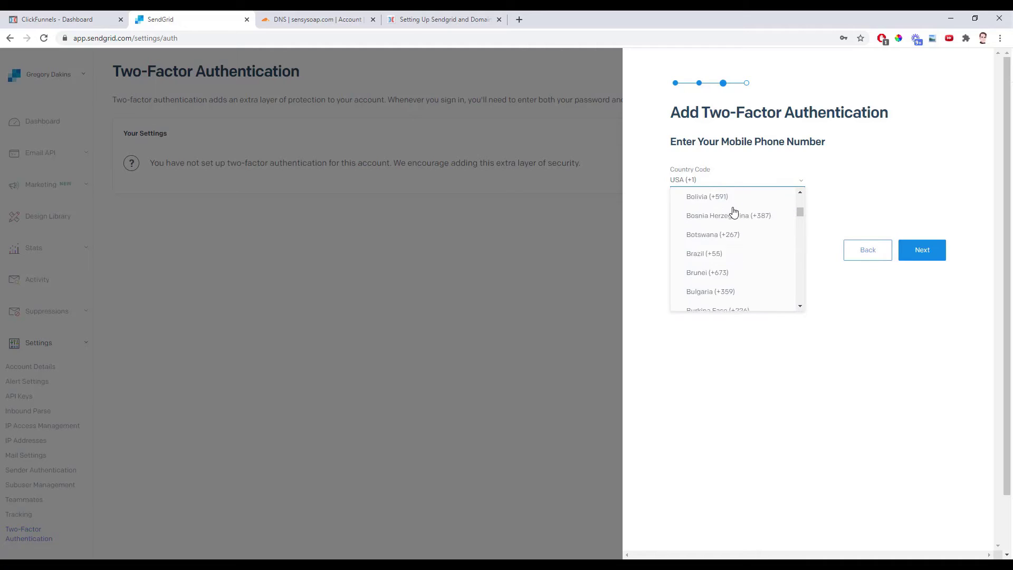
scroll(733, 211, "up", 5)
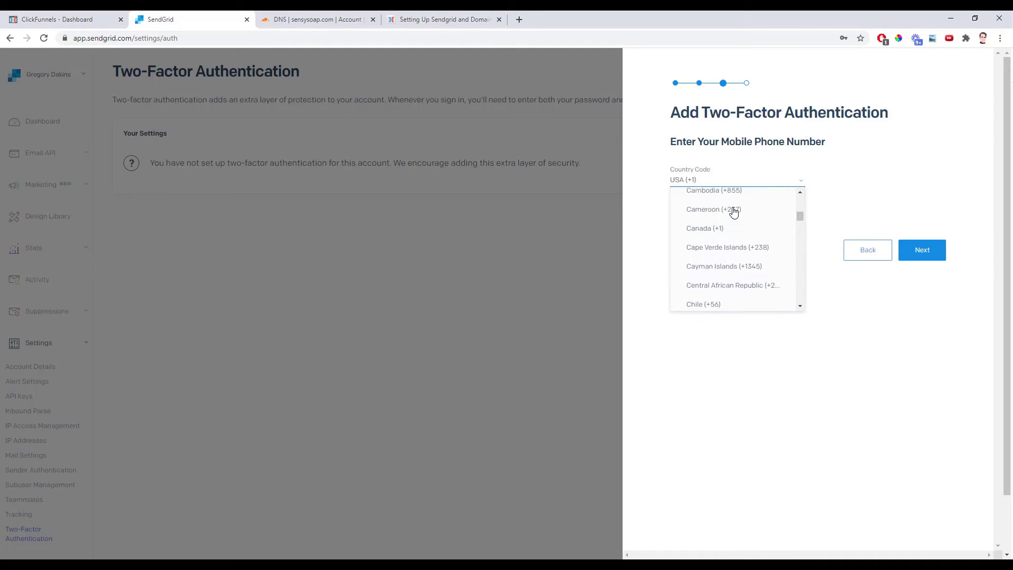
left_click(701, 282)
Submit the mobile phone number, then enter the received verification code and save
left_click(714, 221)
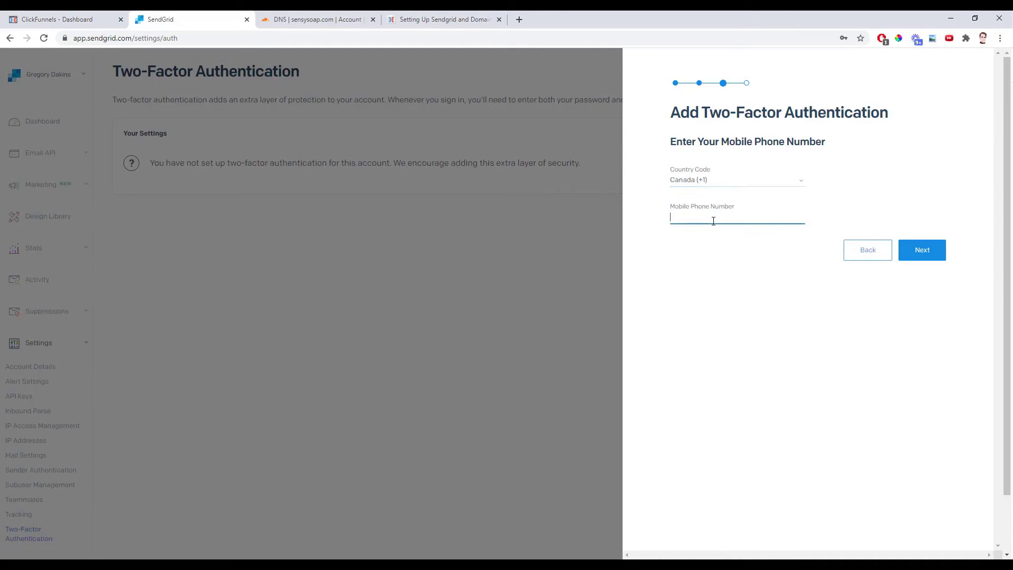
left_click(928, 257)
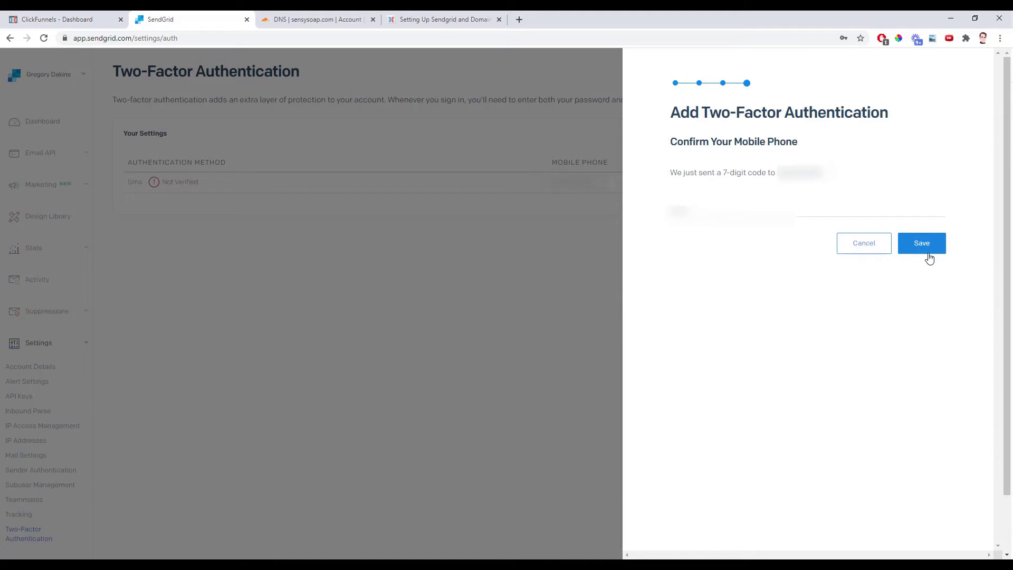
left_click(799, 211)
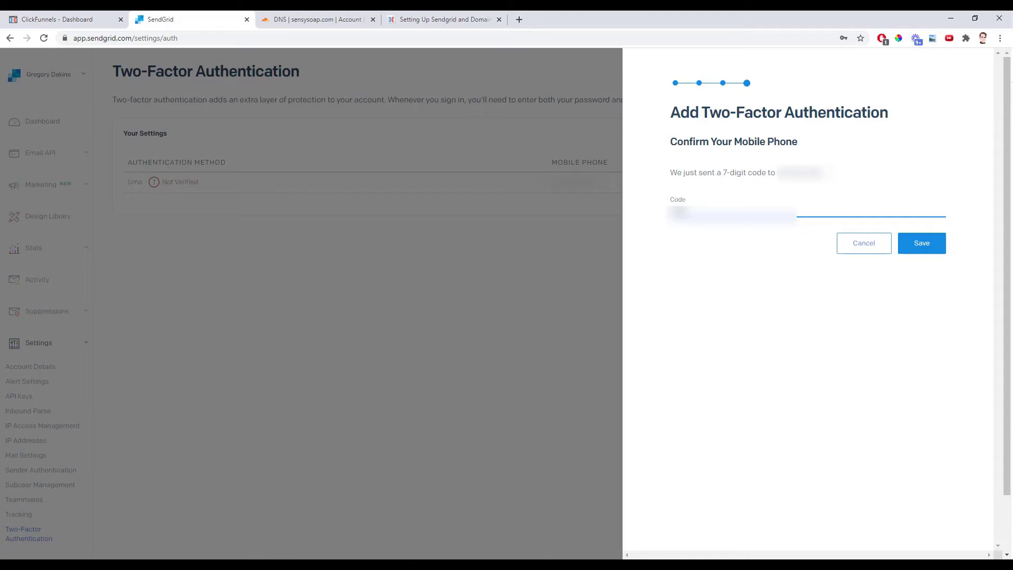
left_click(927, 250)
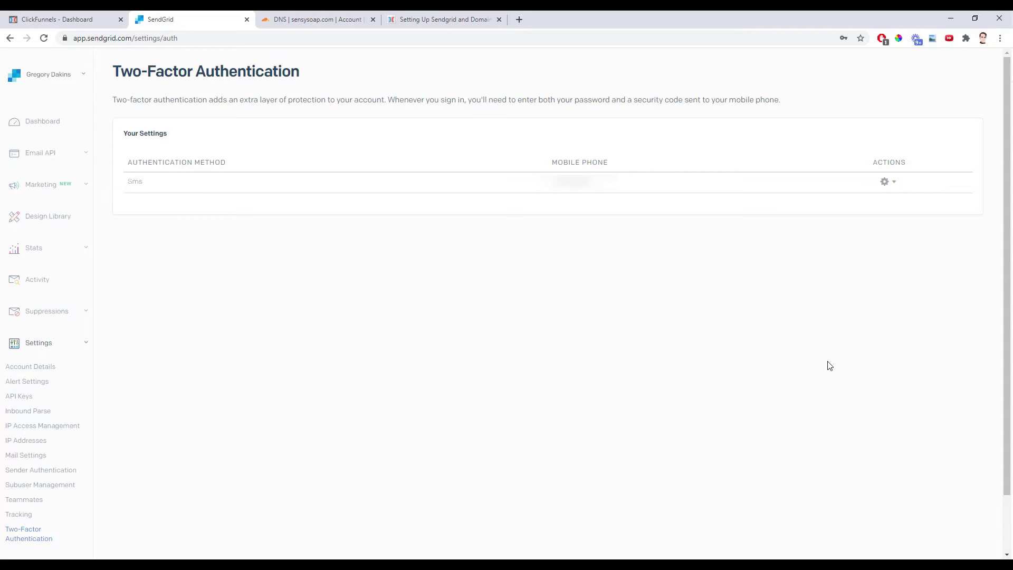
Create a full-access API key named 'ClickFunnels API' and reveal it
left_click(20, 402)
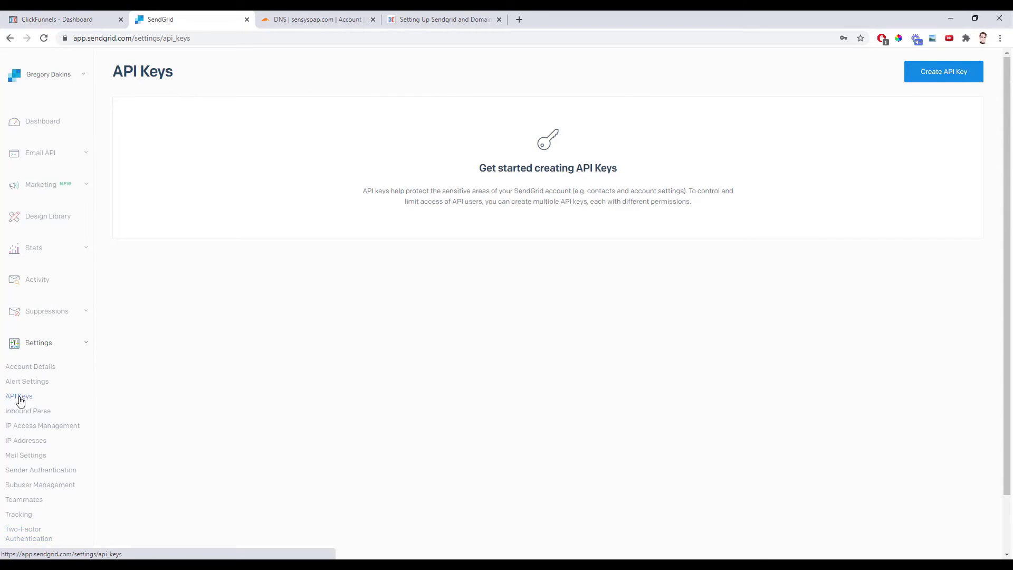
left_click(941, 81)
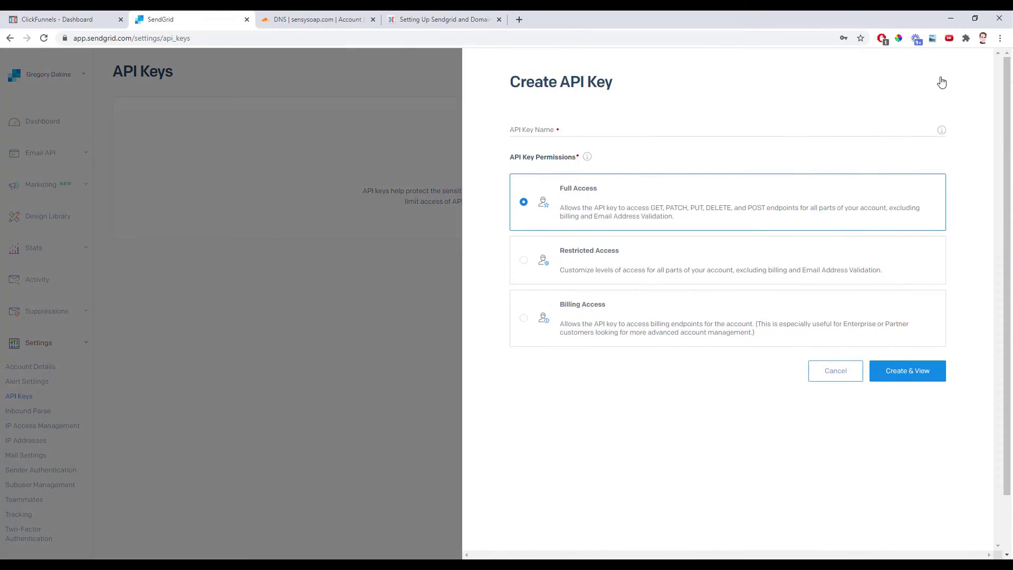
left_click(602, 133)
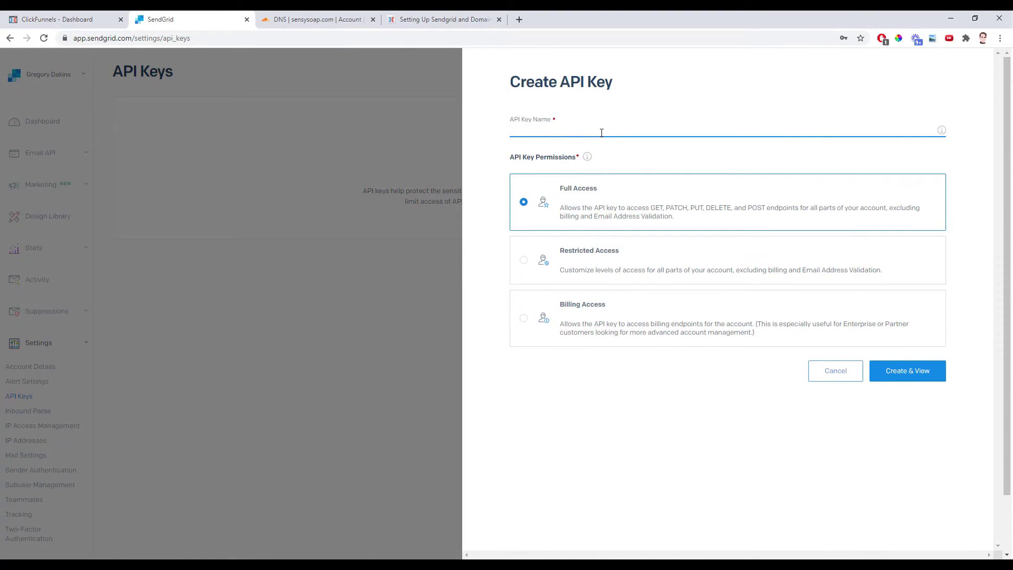
type("ClickFunnels API")
left_click(915, 378)
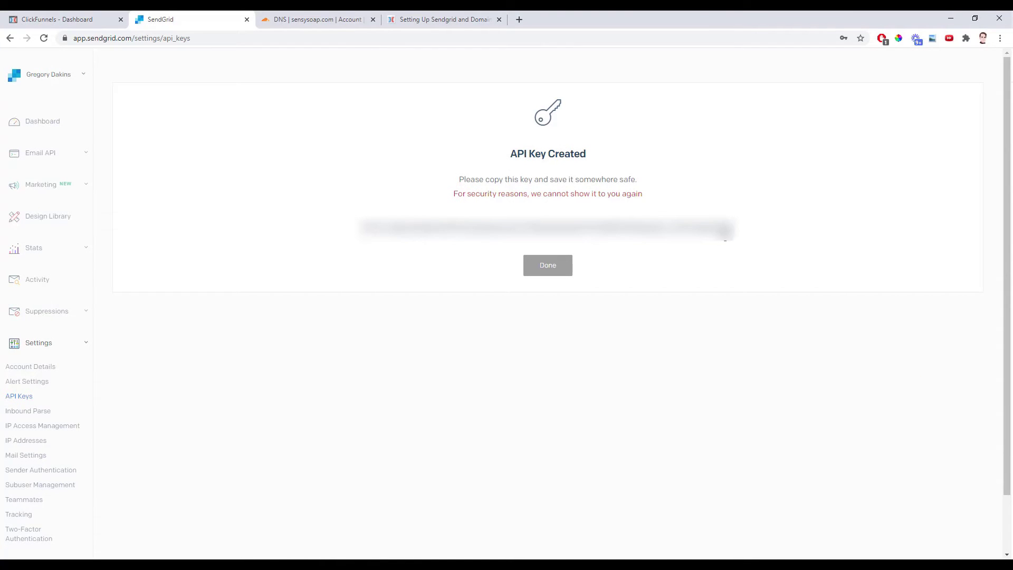
Copy the generated API key, finish, and return to the dashboard
left_click_drag(736, 232, 318, 228)
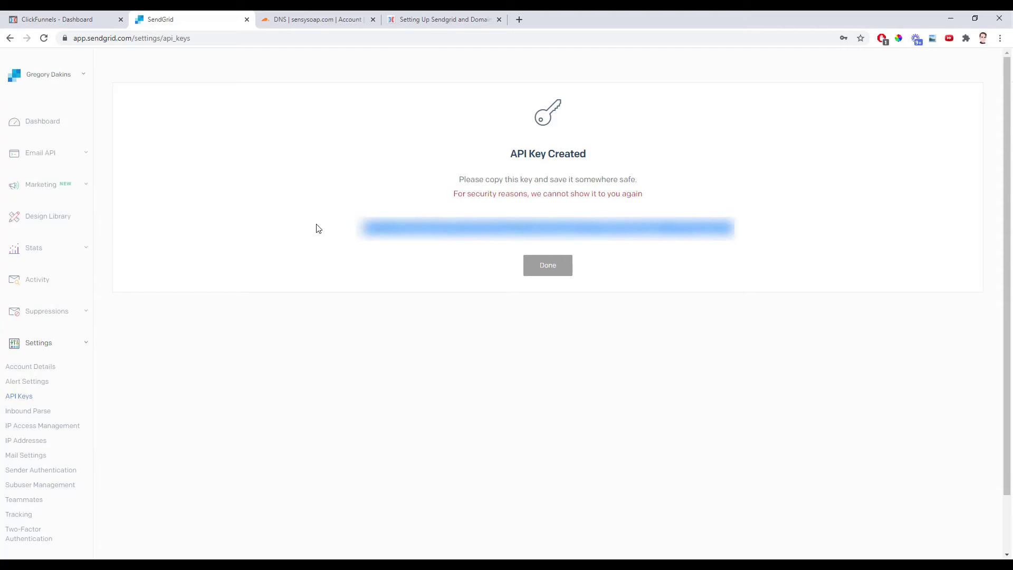
left_click(654, 233)
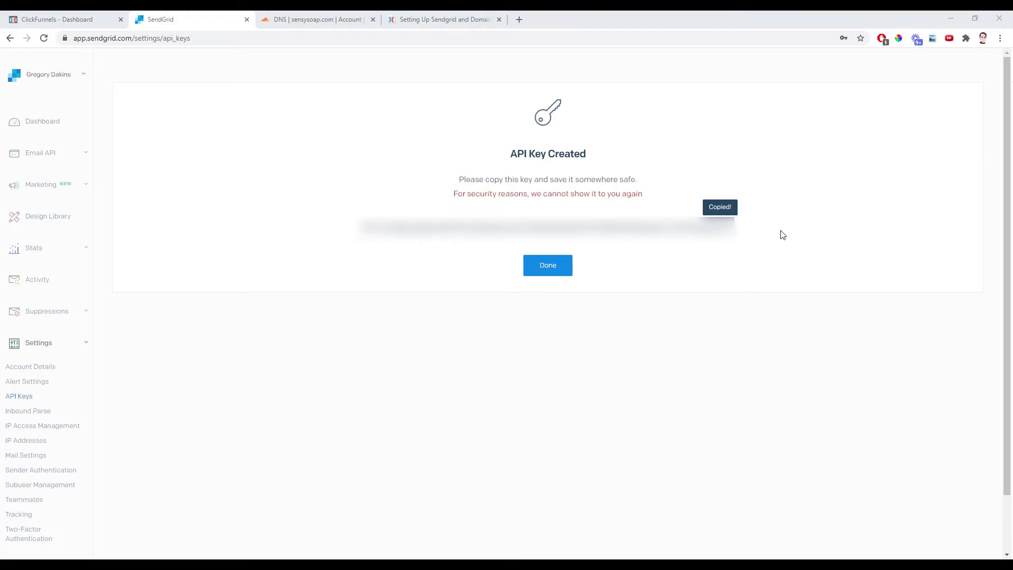
left_click(552, 267)
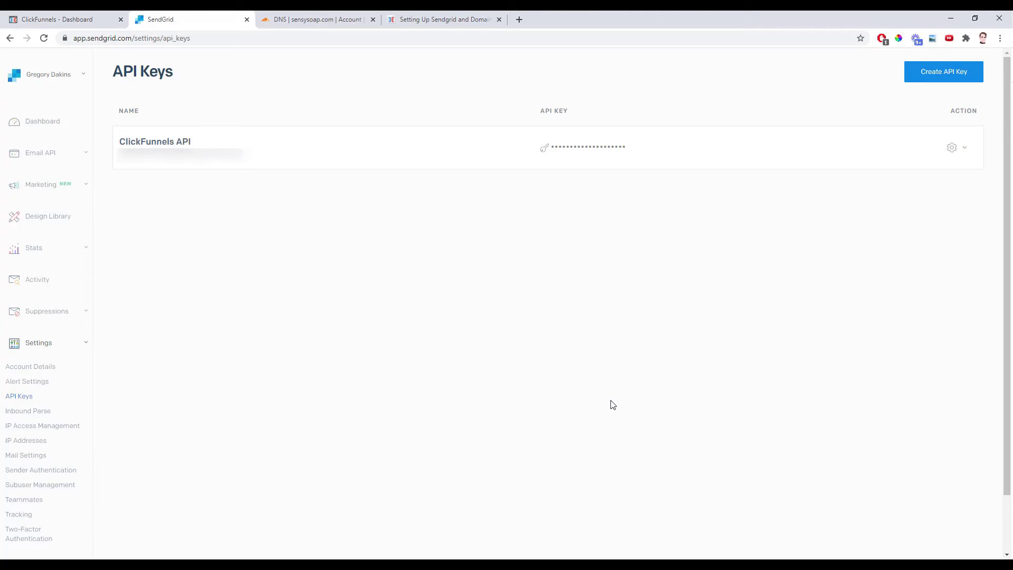
left_click(40, 121)
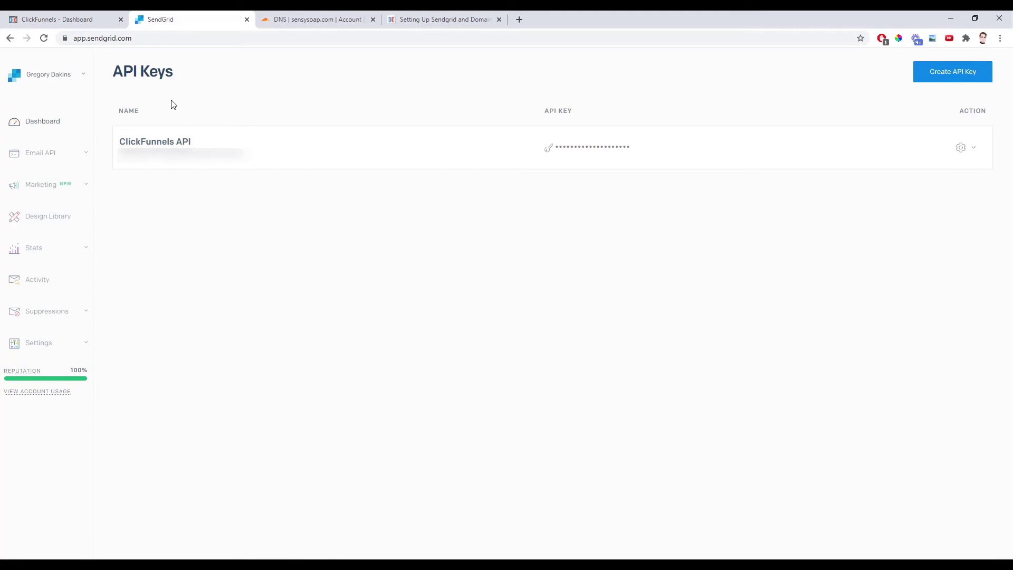
In ClickFunnels account settings, add an email integration of type Transactional & Marketing
left_click(47, 132)
left_click(70, 22)
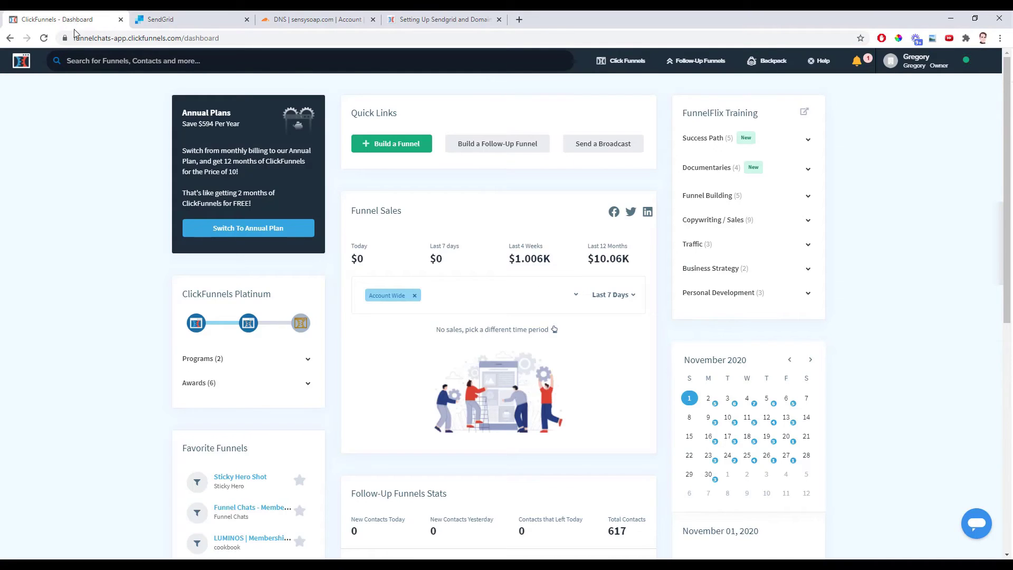
left_click(917, 60)
left_click(918, 84)
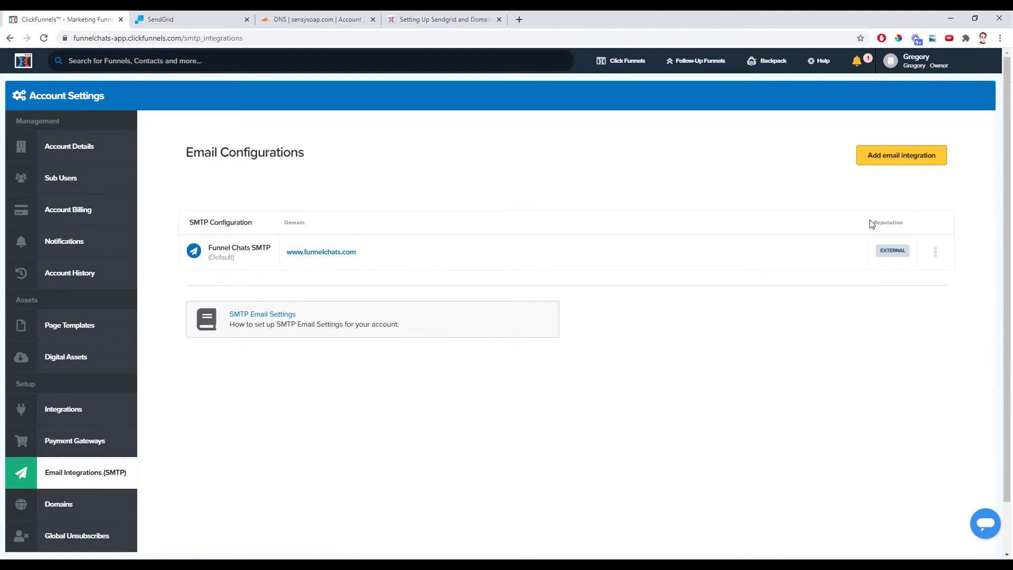
left_click(907, 161)
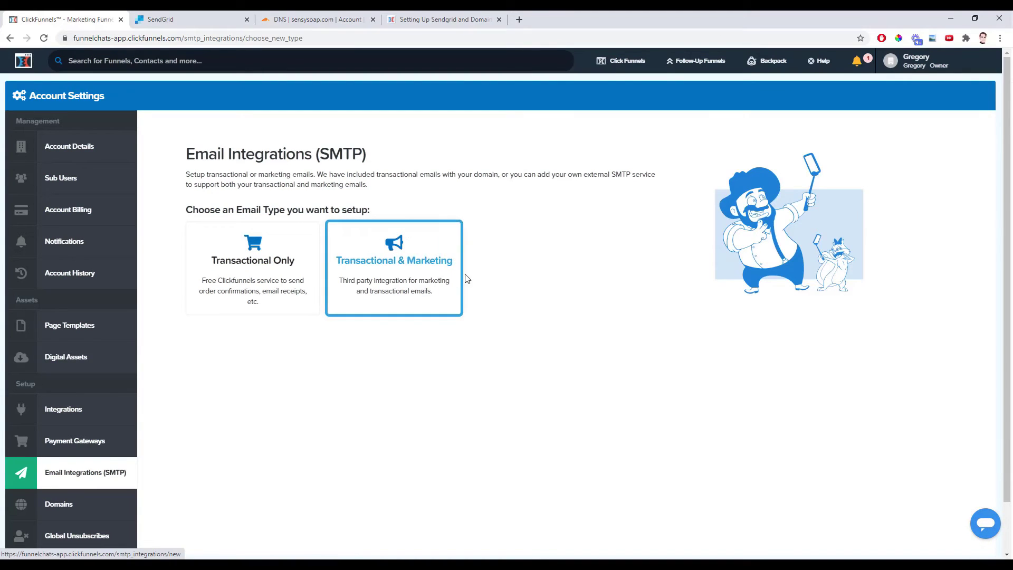
left_click(420, 294)
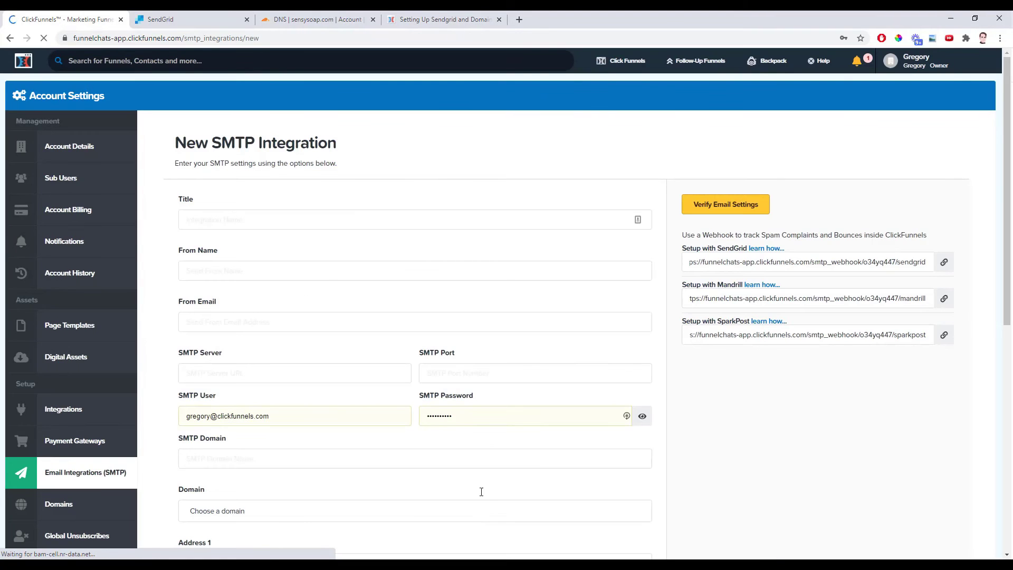
Title the SMTP integration 'Sensysoap Sendgrid'
left_click(302, 214)
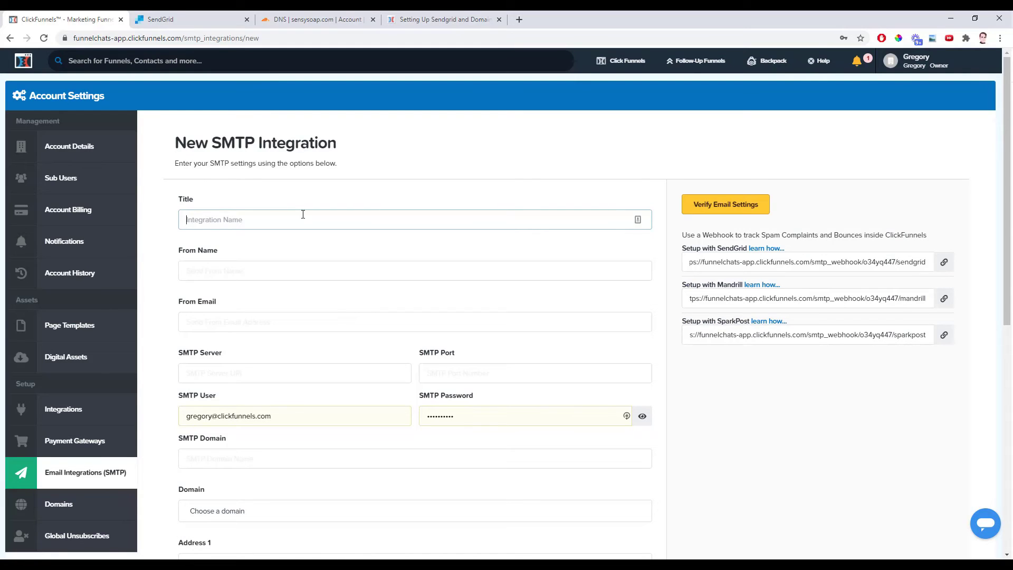
type("Sensysoap Sendgrid")
Enter the sender's From Name and From Email, then view the SendGrid setup help article
left_click(322, 275)
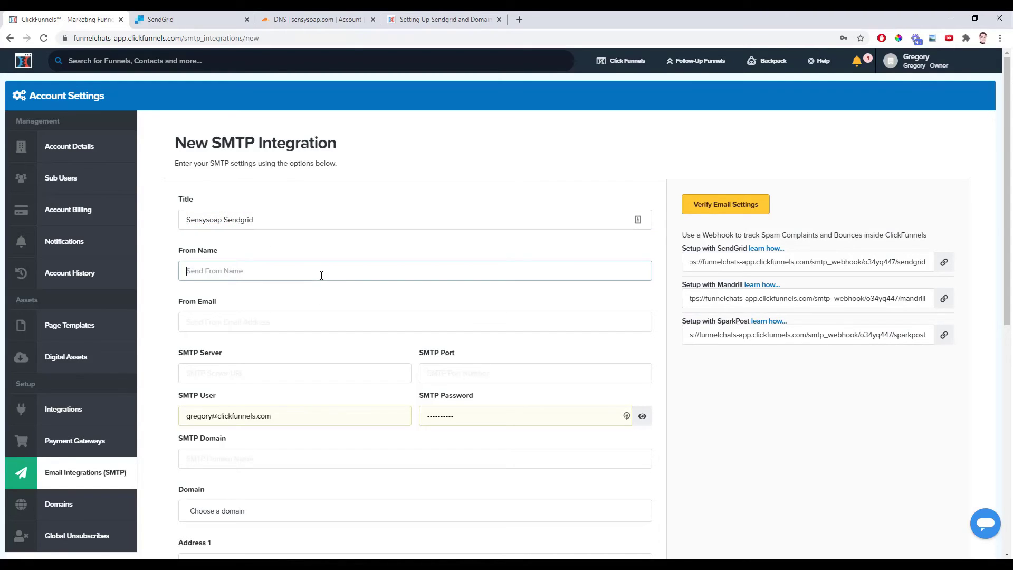
key("Tab")
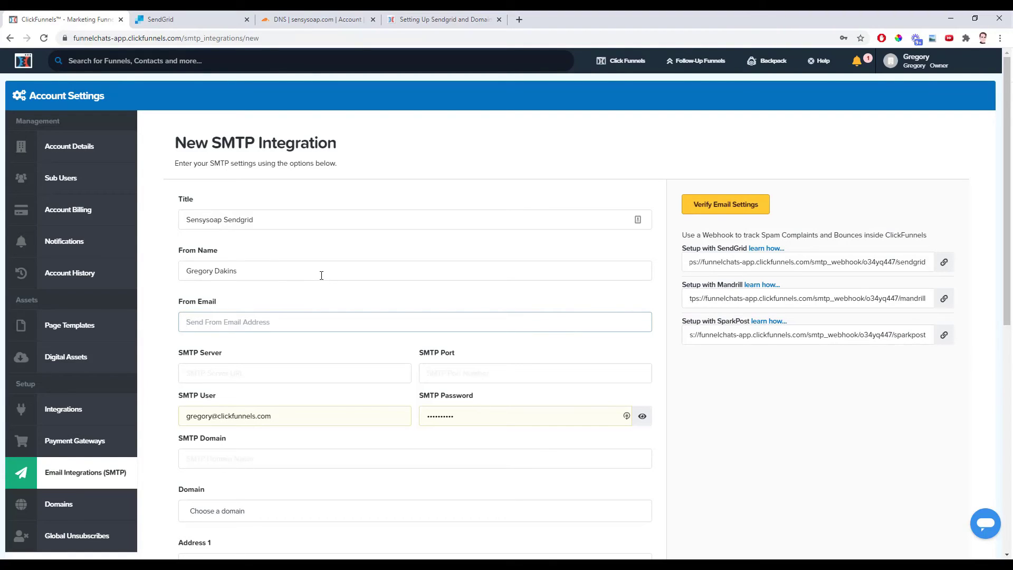
left_click(442, 22)
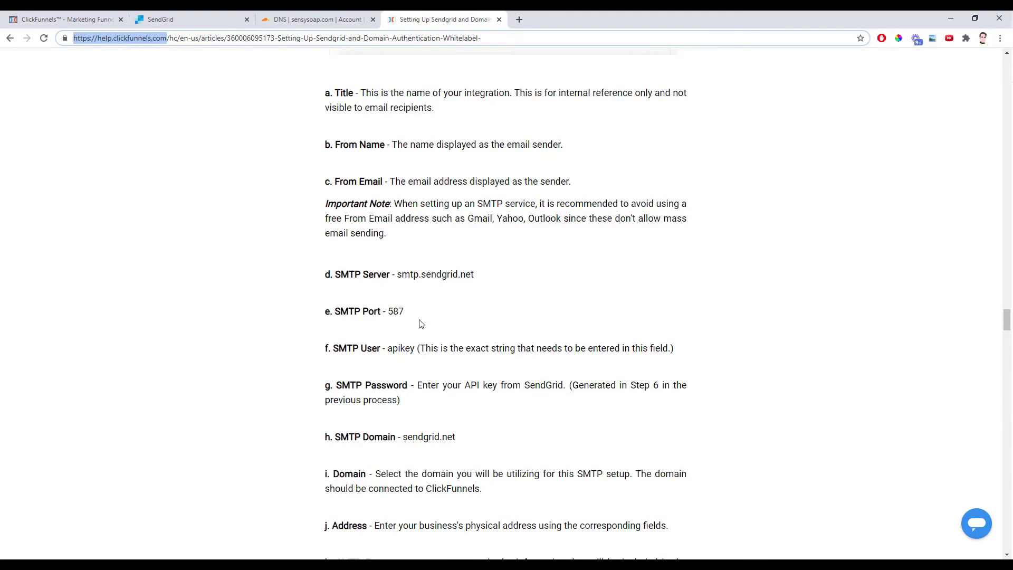
Replace the prefilled SMTP password with the pasted SendGrid API key
left_click(92, 22)
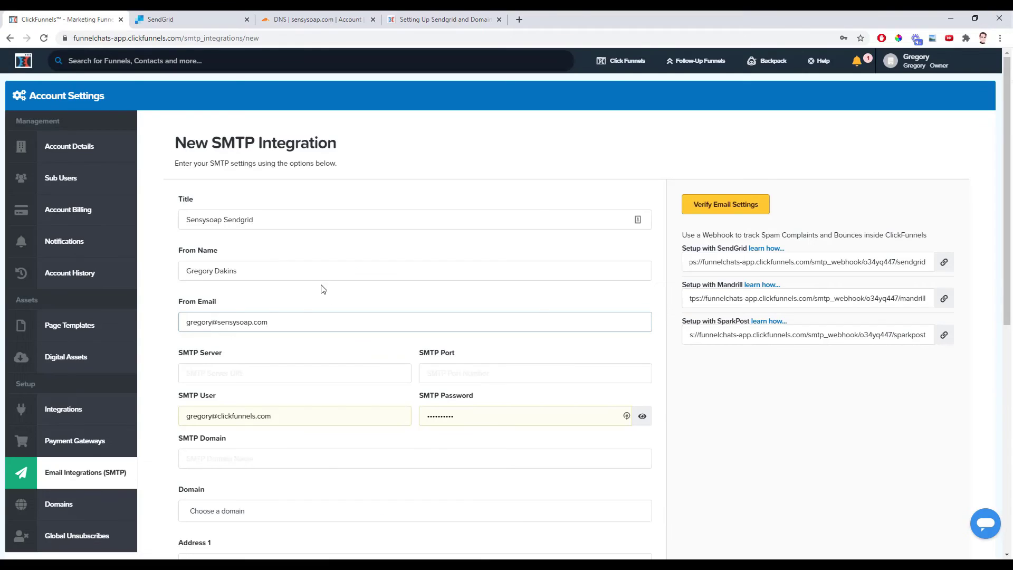
double_click(460, 416)
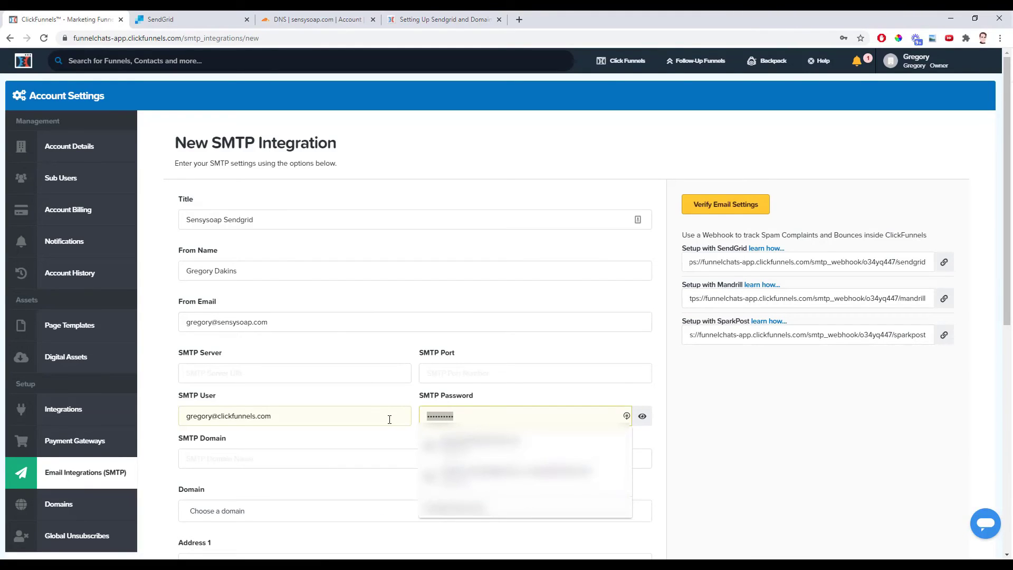
key("ctrl+v")
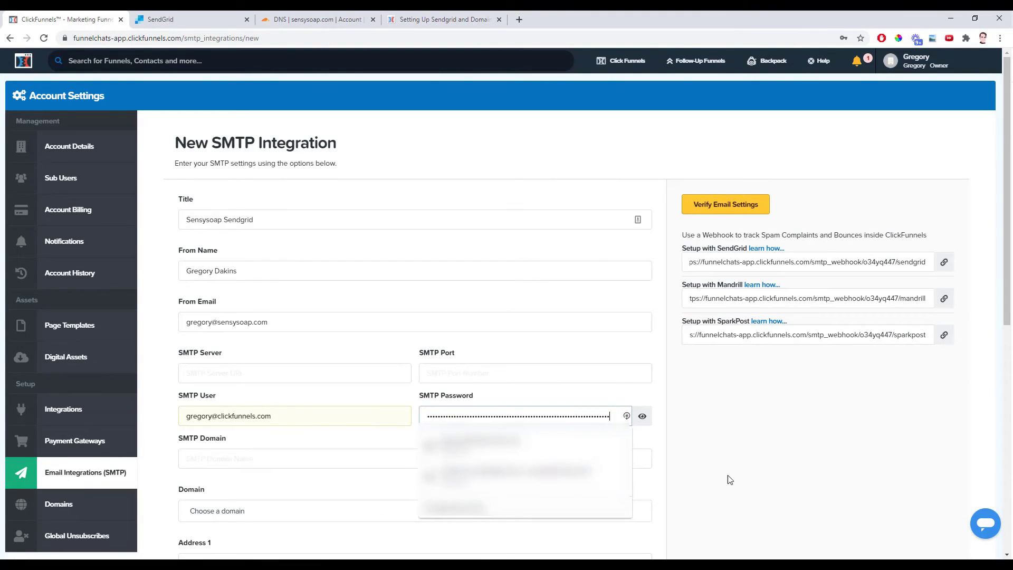
left_click(728, 477)
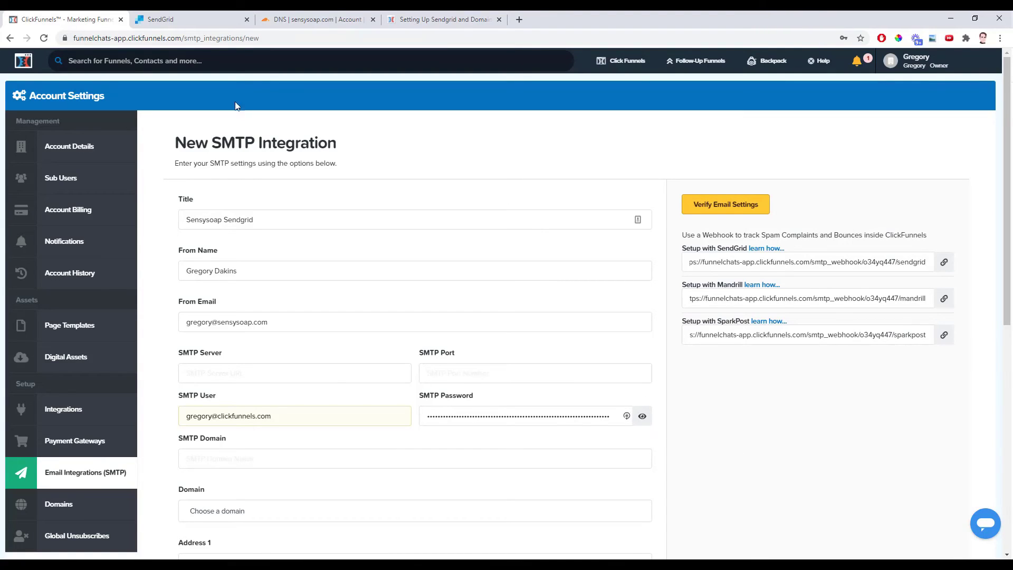
Copy server smtp.sendgrid.net and port 587 from the help article into the form
left_click(445, 20)
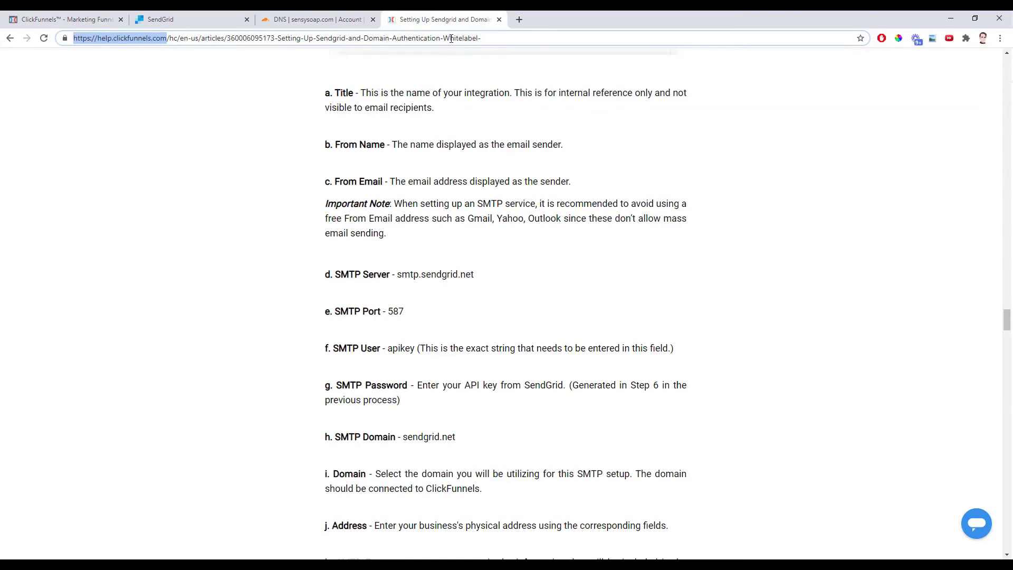
left_click_drag(400, 274, 473, 279)
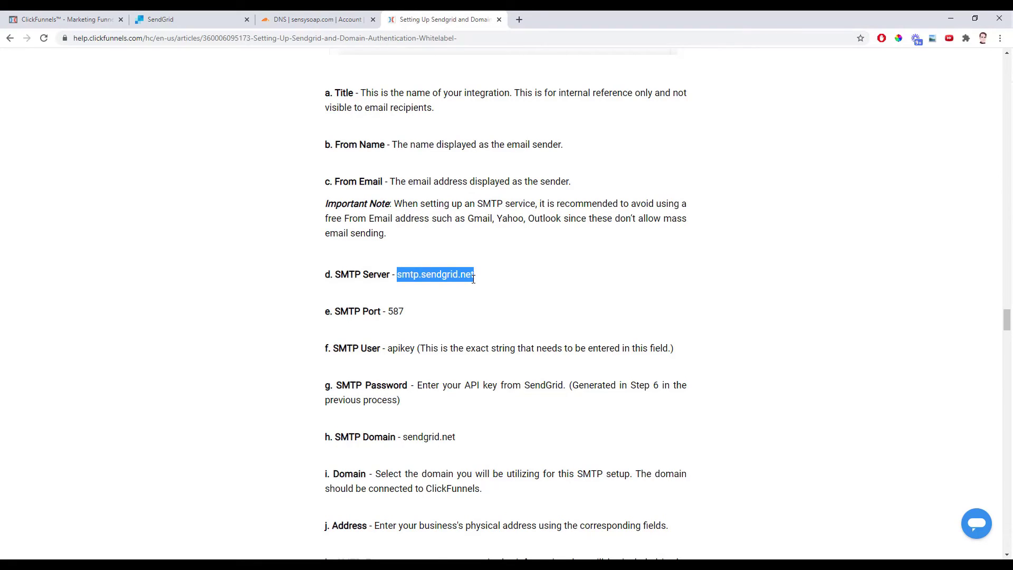
left_click(85, 20)
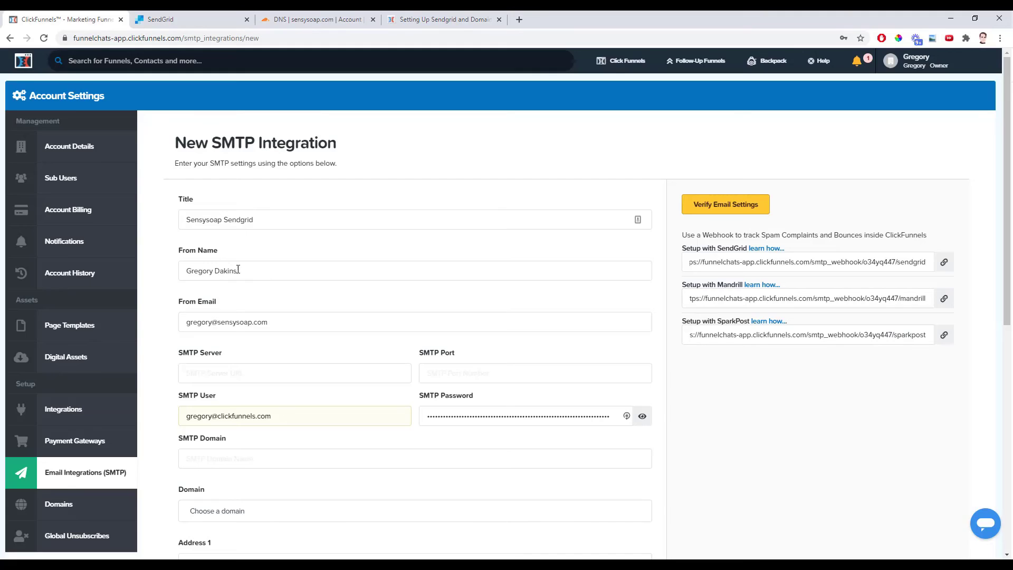
left_click(226, 373)
key("ctrl+v")
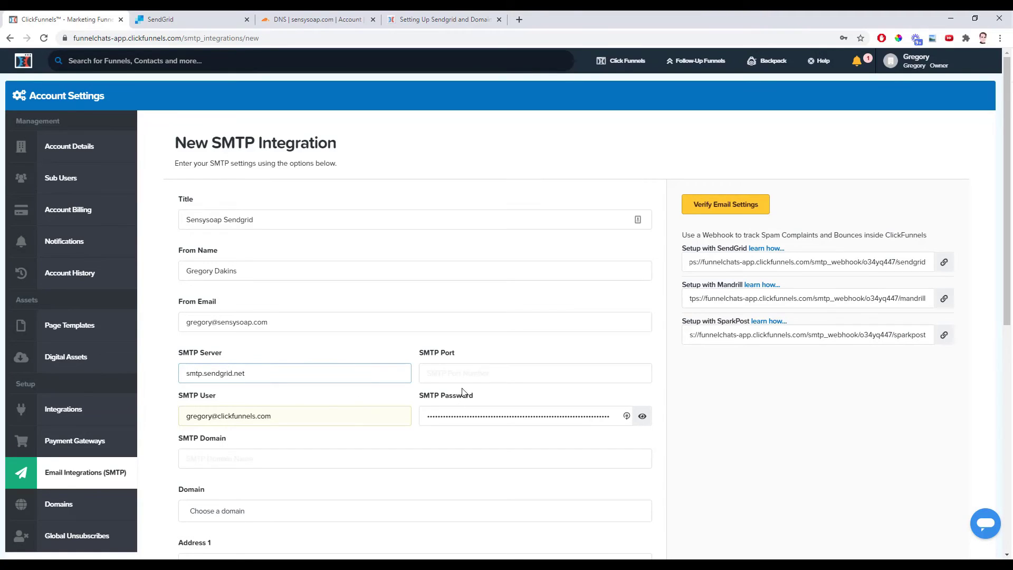
left_click(428, 21)
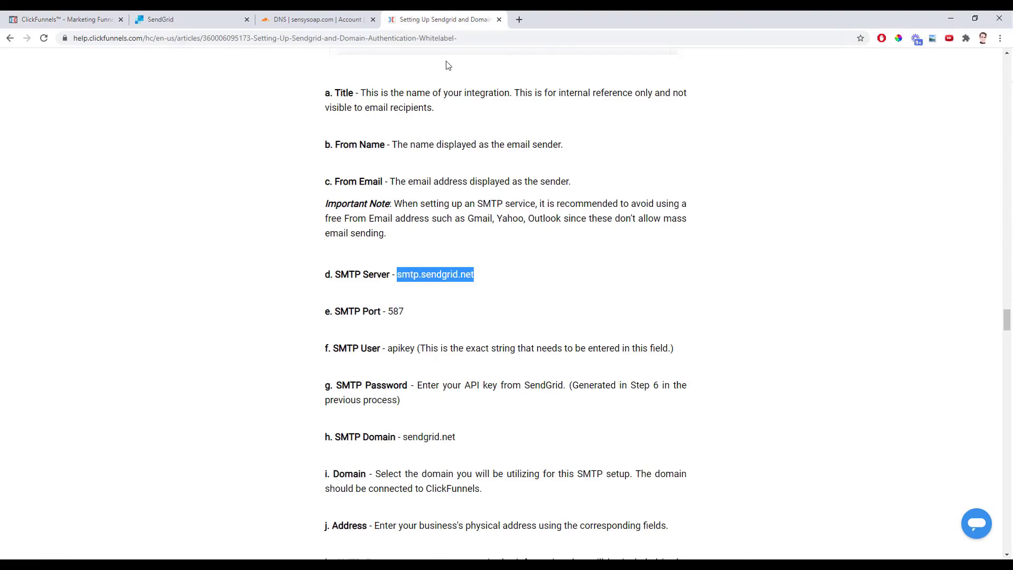
left_click(403, 311)
double_click(403, 311)
key("ctrl+c")
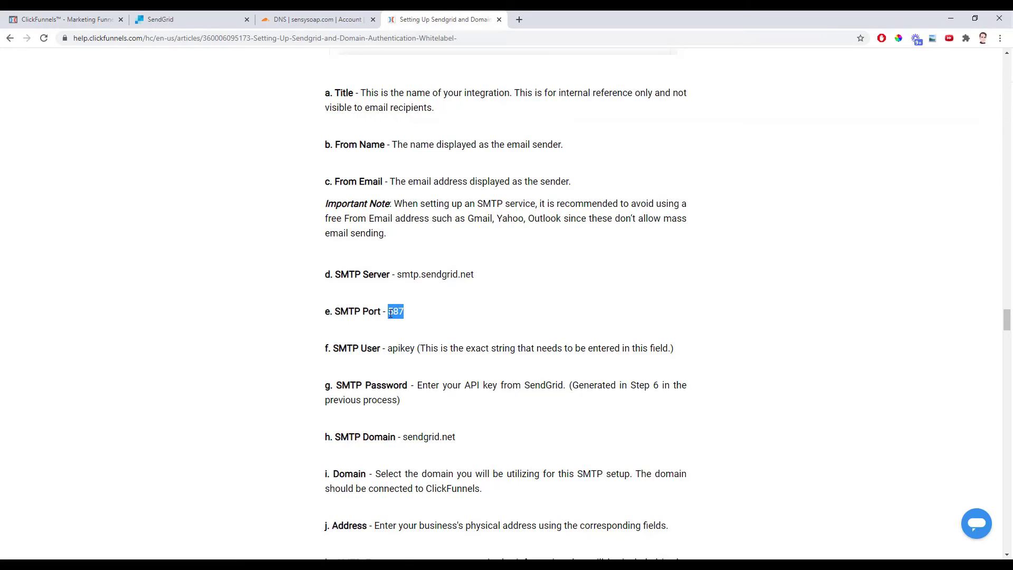
left_click(64, 19)
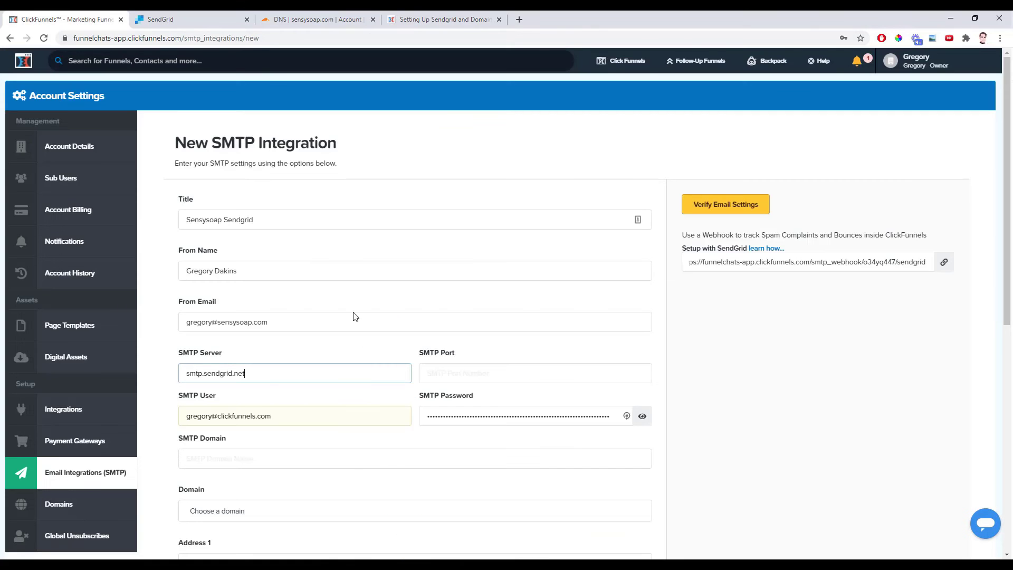
left_click(455, 374)
key("ctrl+v")
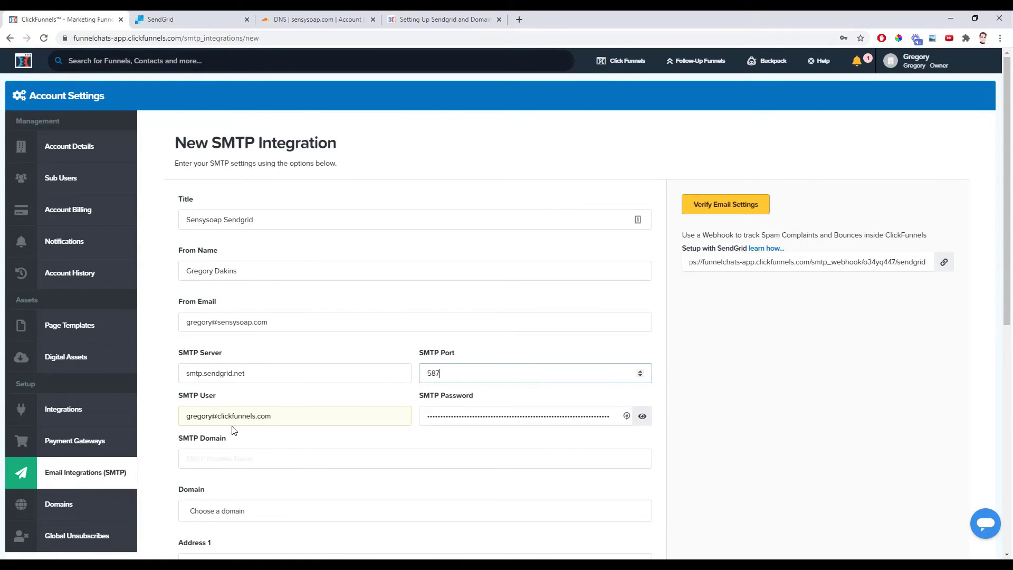
Replace the SMTP User with apikey and paste sendgrid.net as the SMTP domain
left_click_drag(284, 417, 171, 422)
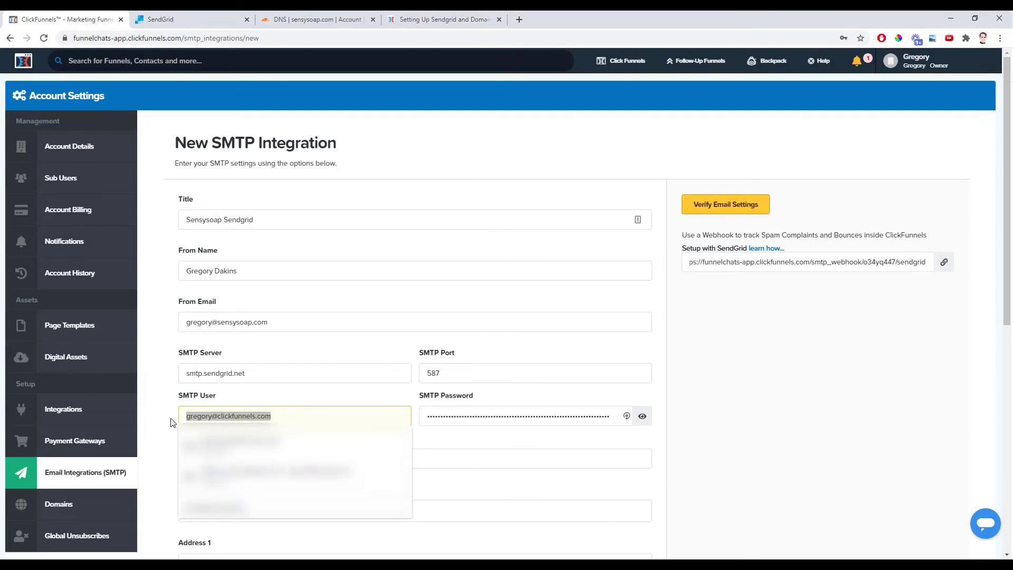
key("BackSpace")
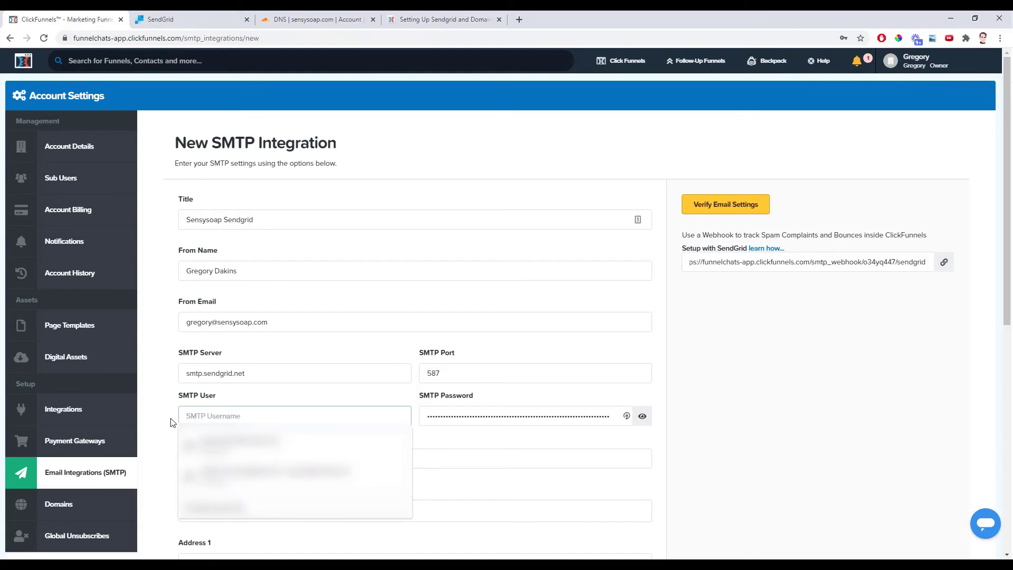
type("apikey")
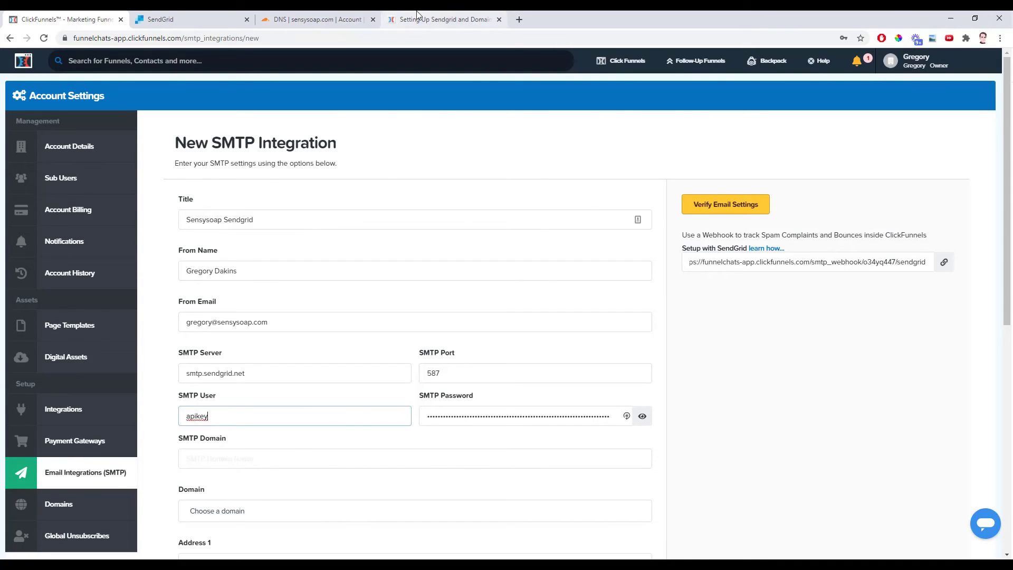
left_click(453, 19)
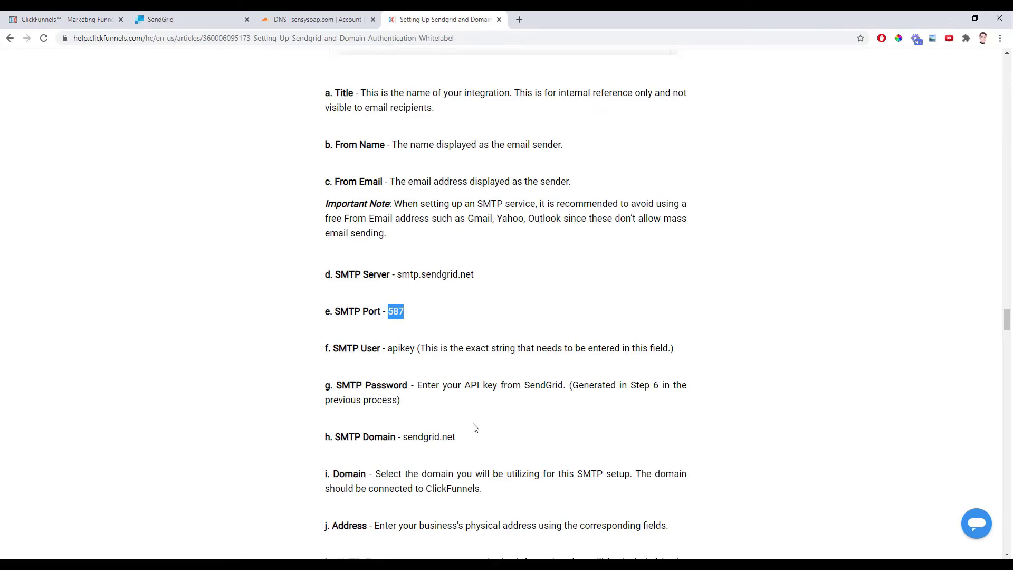
left_click_drag(455, 437, 406, 436)
key("ctrl+c")
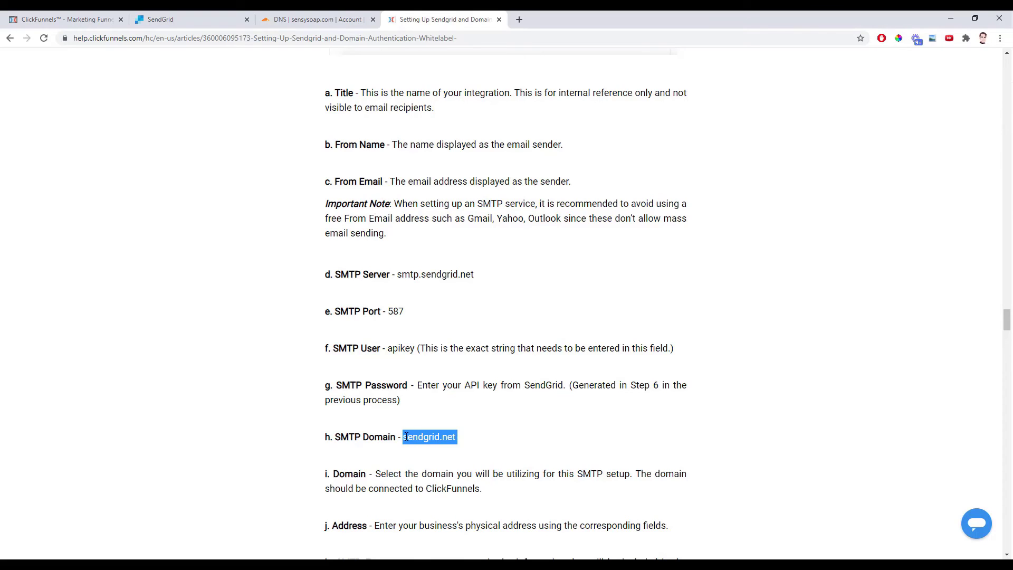
left_click(96, 24)
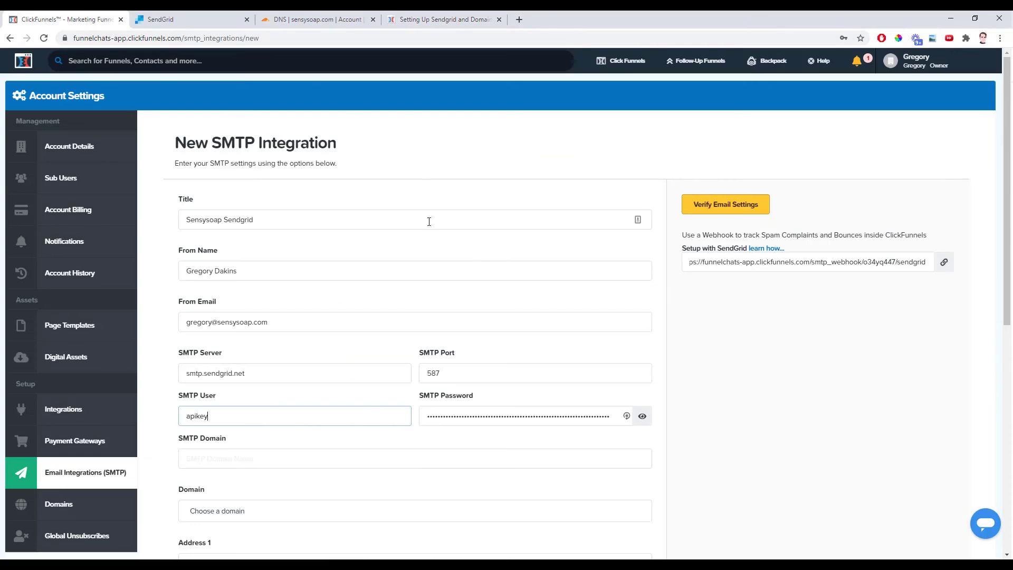
left_click(276, 457)
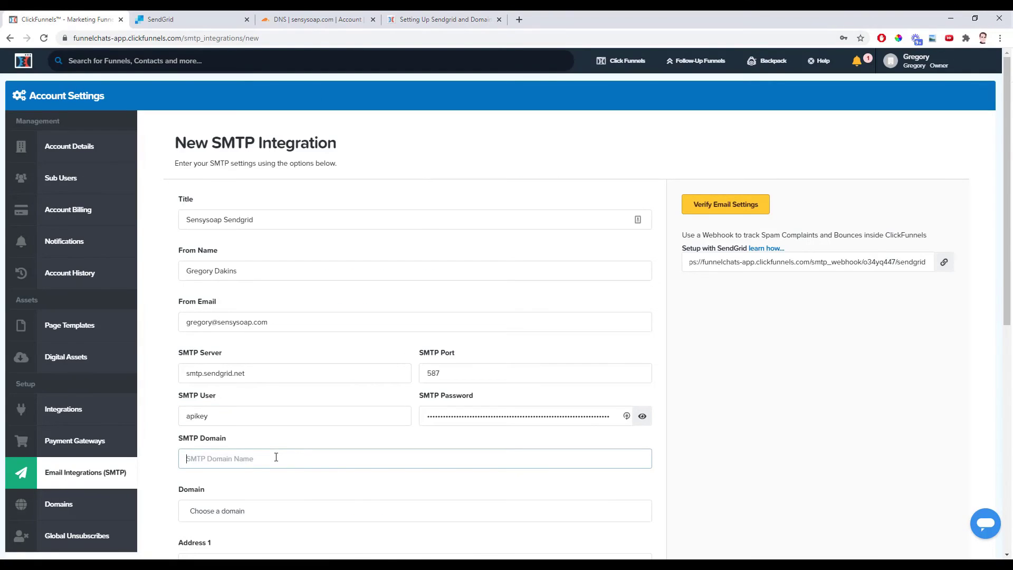
key("ctrl+v")
scroll(409, 473, "down", 2)
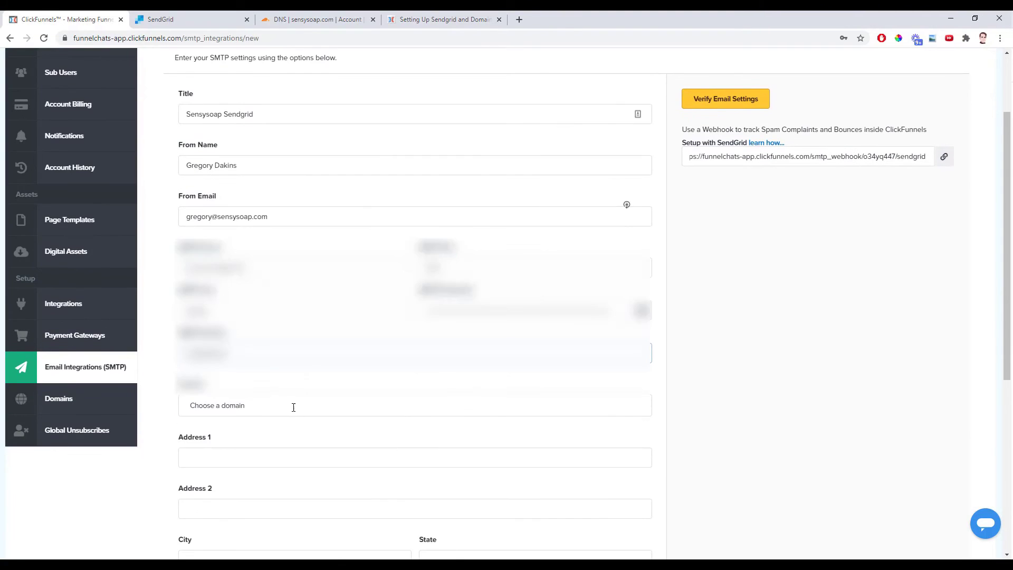
Pick sensysoap.com from the connected-domains dropdown as the sending domain
left_click(293, 406)
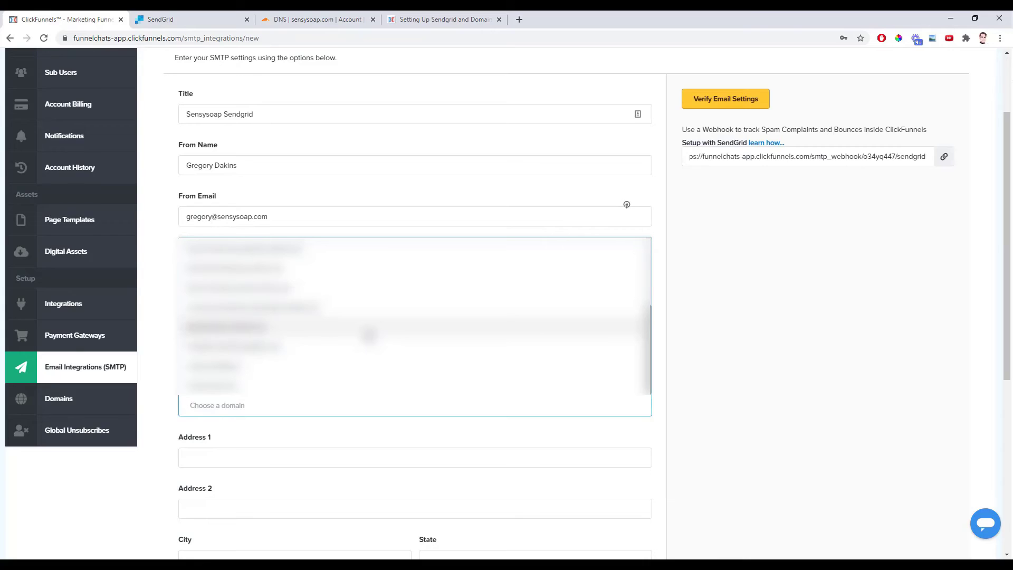
left_click(251, 389)
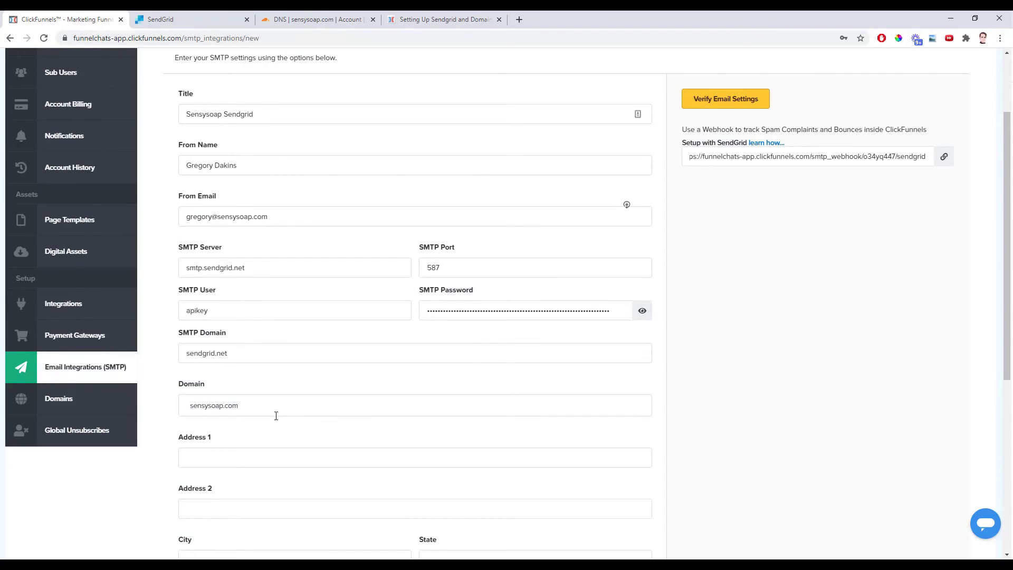
scroll(387, 442, "up", 2)
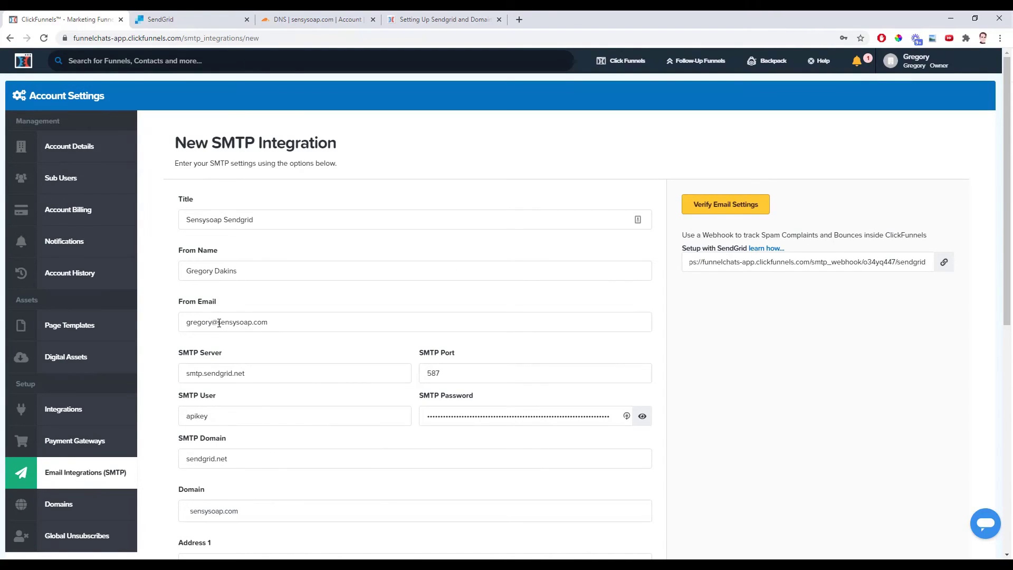
scroll(232, 358, "down", 1)
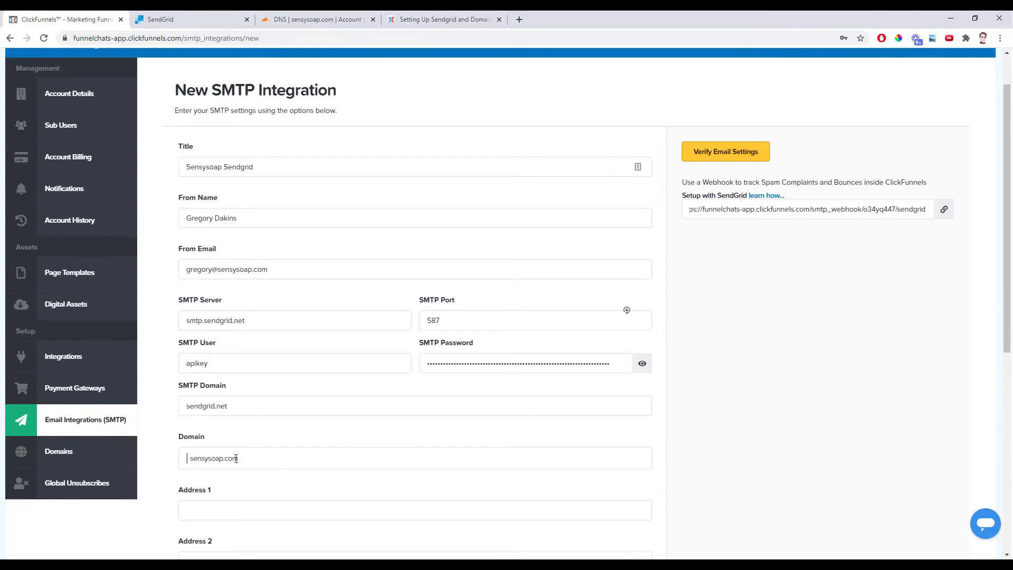
scroll(236, 458, "down", 4)
Enter address 123 Fake St., Fakesville, Faketario, zip 23423423, with country Canada
left_click(283, 299)
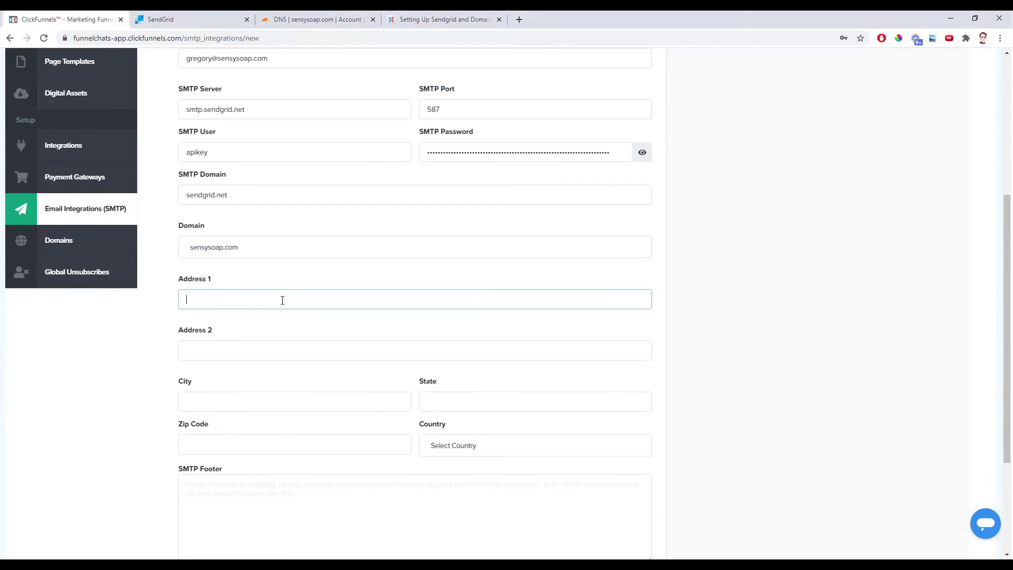
type("123 Fake St.")
key("Tab")
key("Tab")
type("Fakesville")
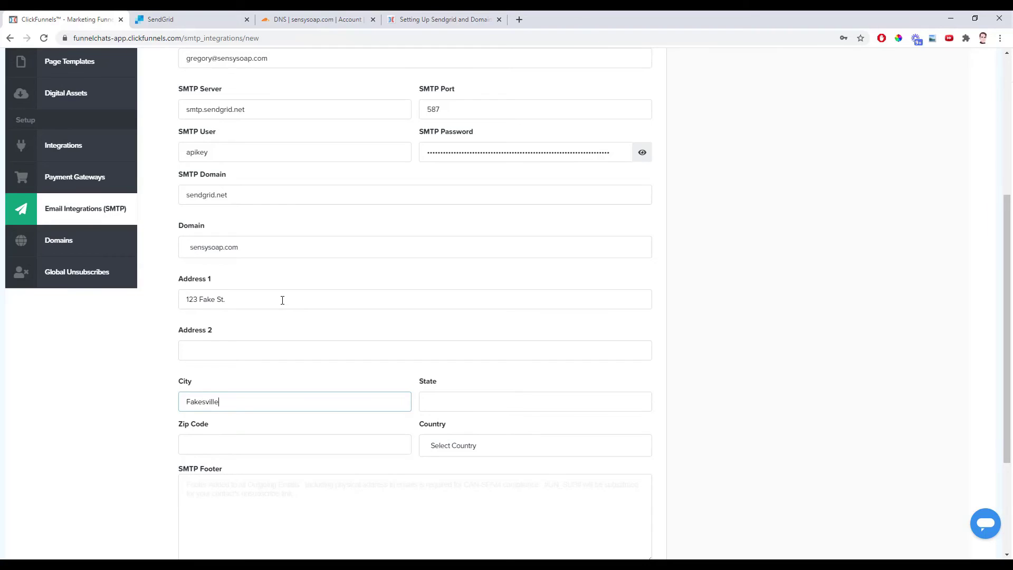
key("Tab")
type("Faketario")
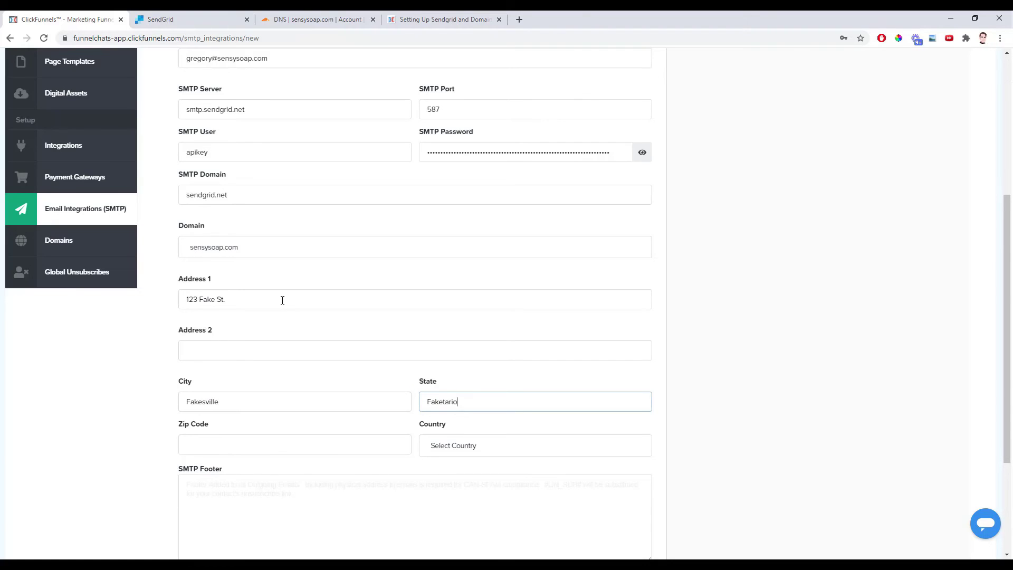
key("Tab")
type("23423423")
key("Tab")
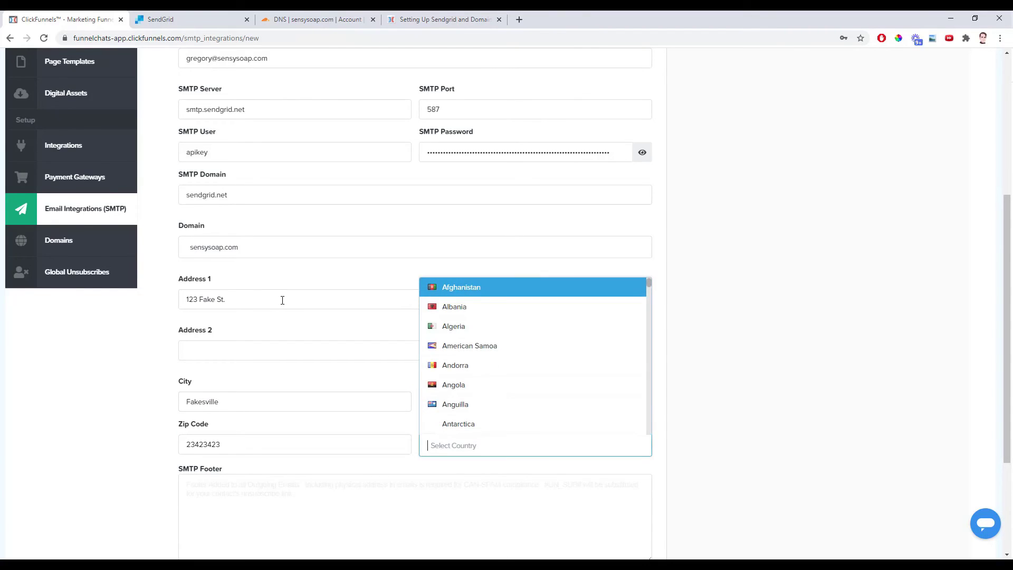
type("canada")
key("Return")
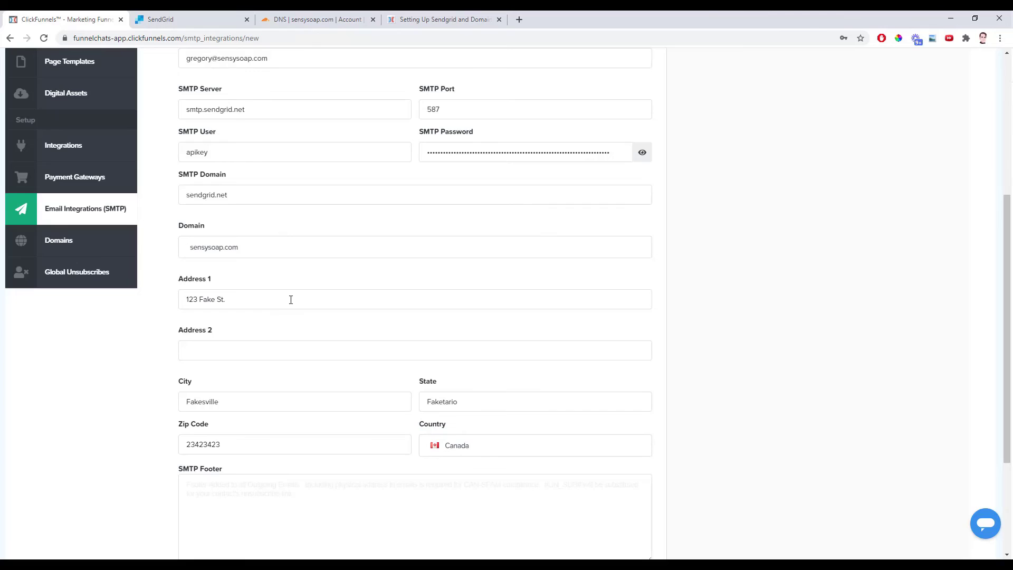
scroll(458, 465, "down", 2)
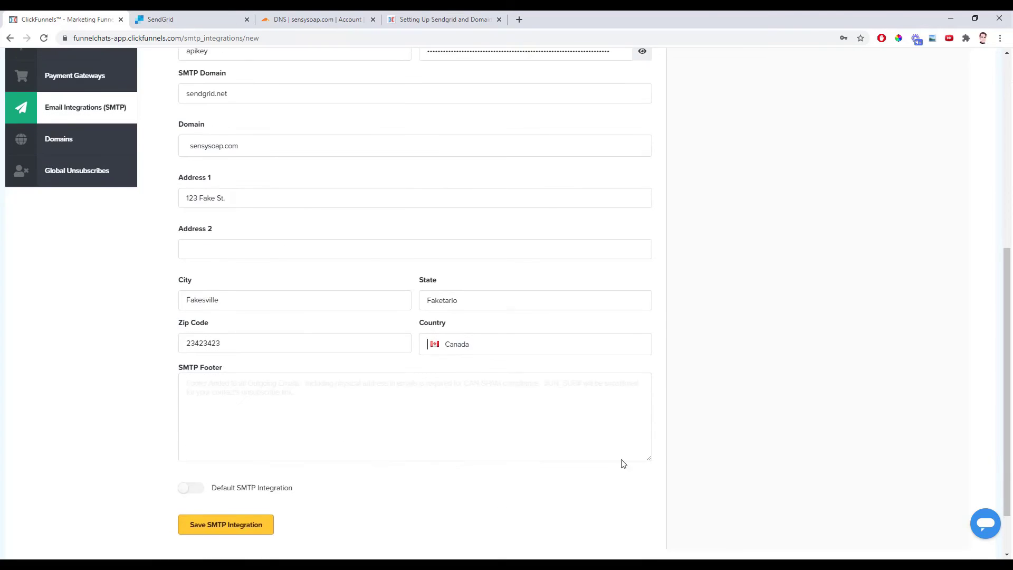
left_click(524, 416)
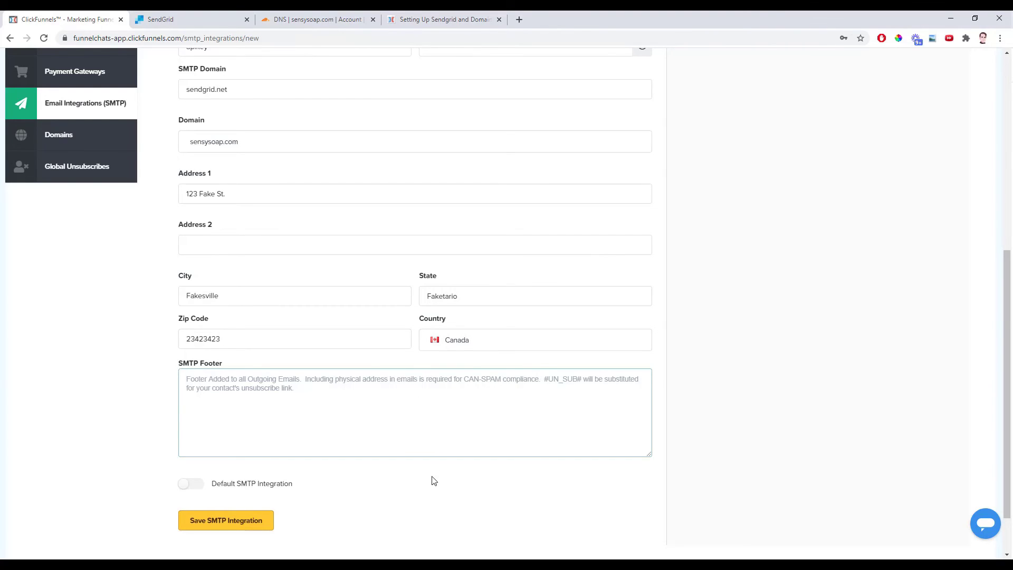
Copy the footer HTML snippet from the SendGrid article into the SMTP Footer
left_click(457, 21)
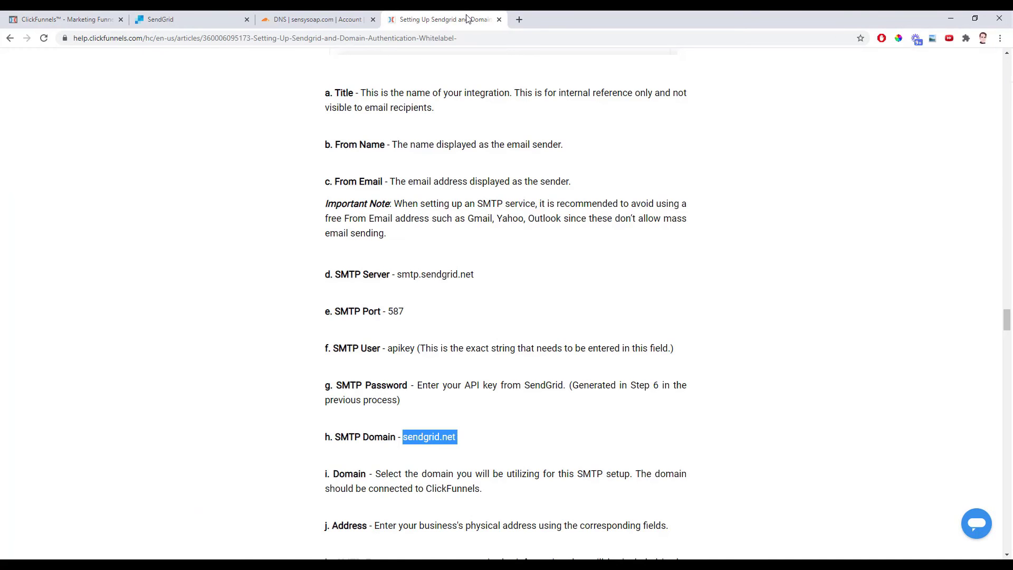
scroll(591, 282, "down", 5)
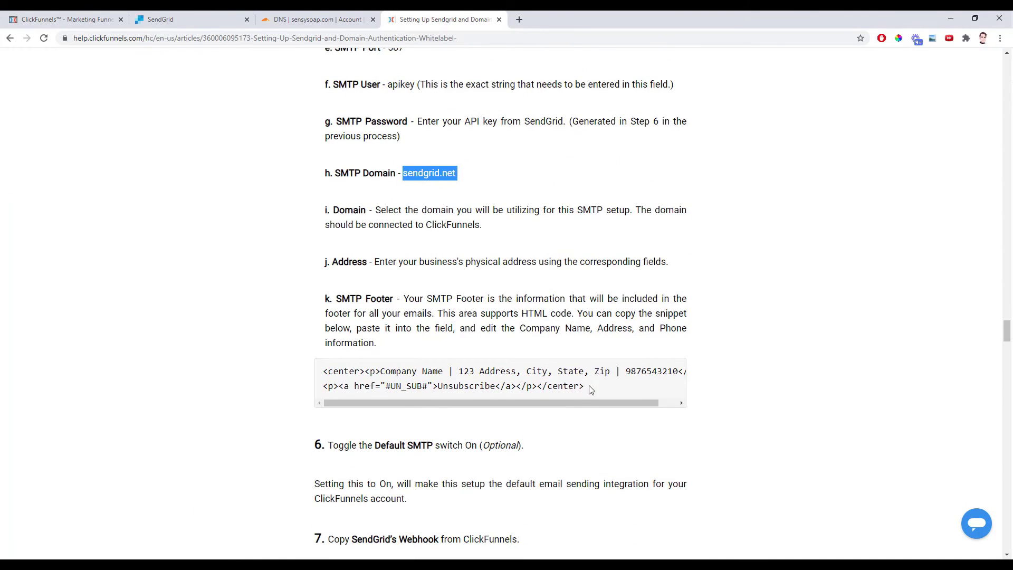
left_click_drag(586, 386, 348, 371)
right_click(351, 371)
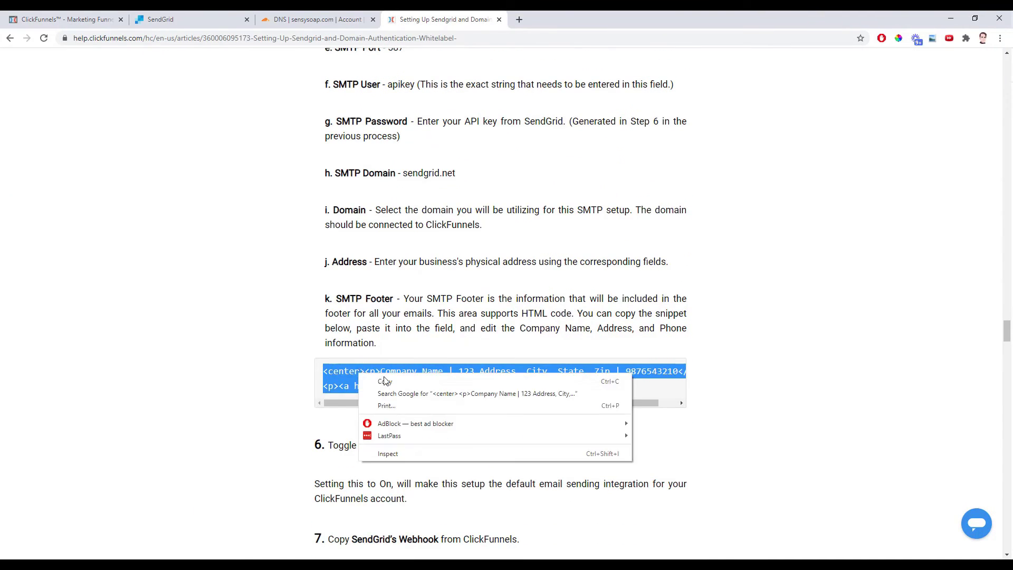
left_click(387, 380)
left_click(82, 21)
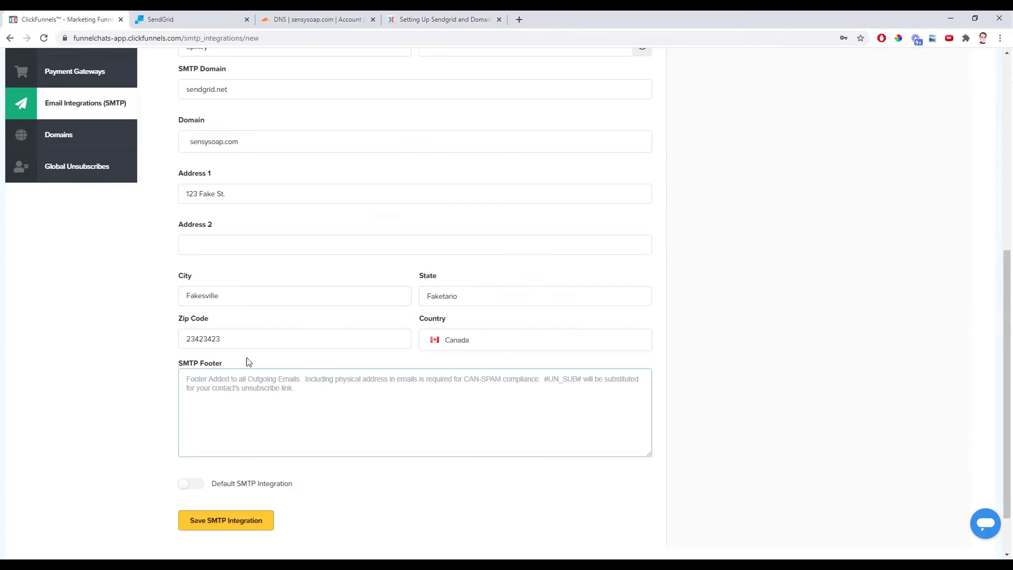
key("ctrl+v")
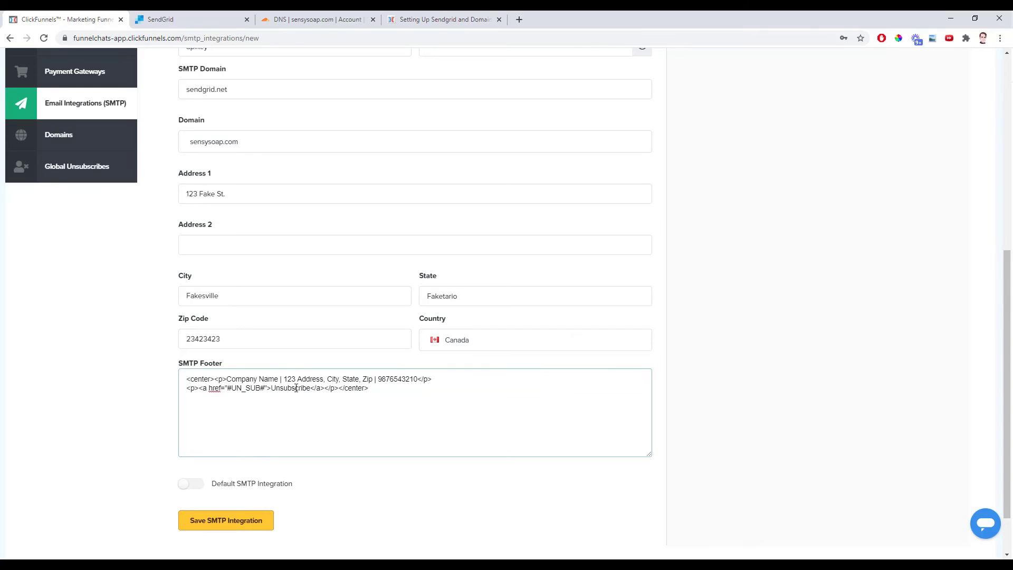
Replace the footer's Company Name, Address and City with Sensy Soap, Fake St., Fakesville
left_click_drag(280, 379, 228, 378)
type("Sensy Soap")
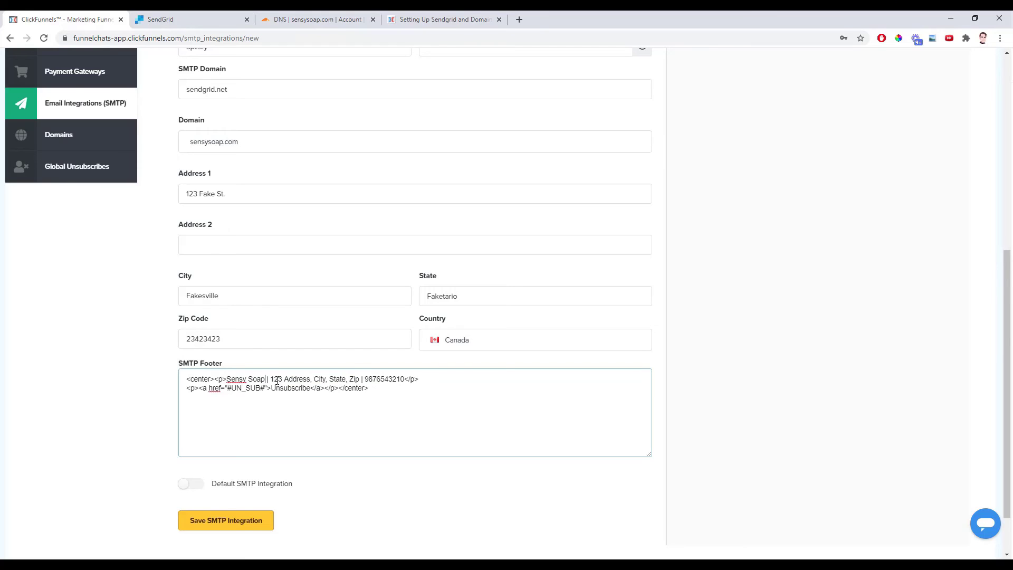
left_click_drag(298, 379, 284, 379)
type("Fake St.")
key("BackSpace")
key("BackSpace")
key("BackSpace")
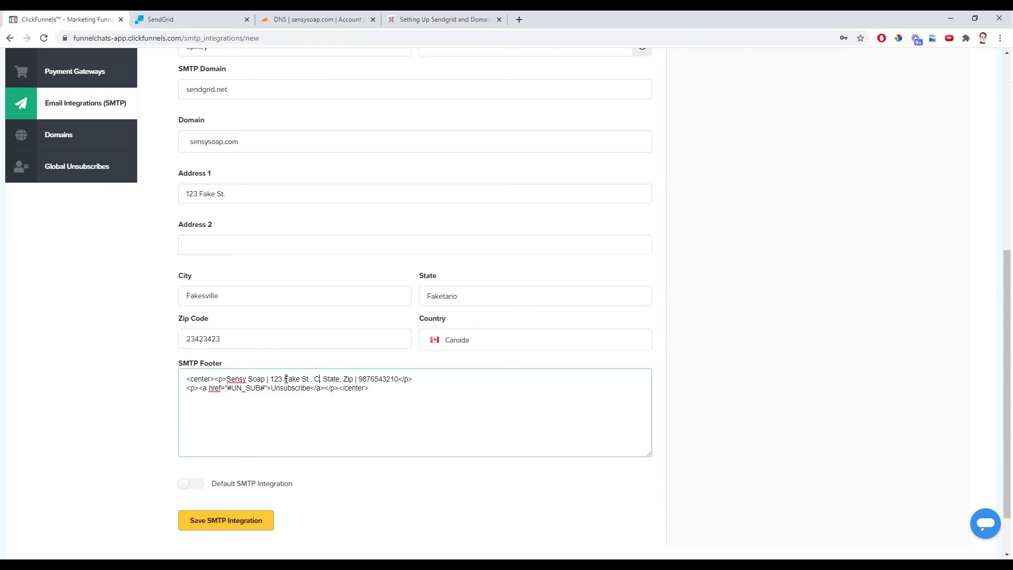
key("BackSpace")
type("Fakesville")
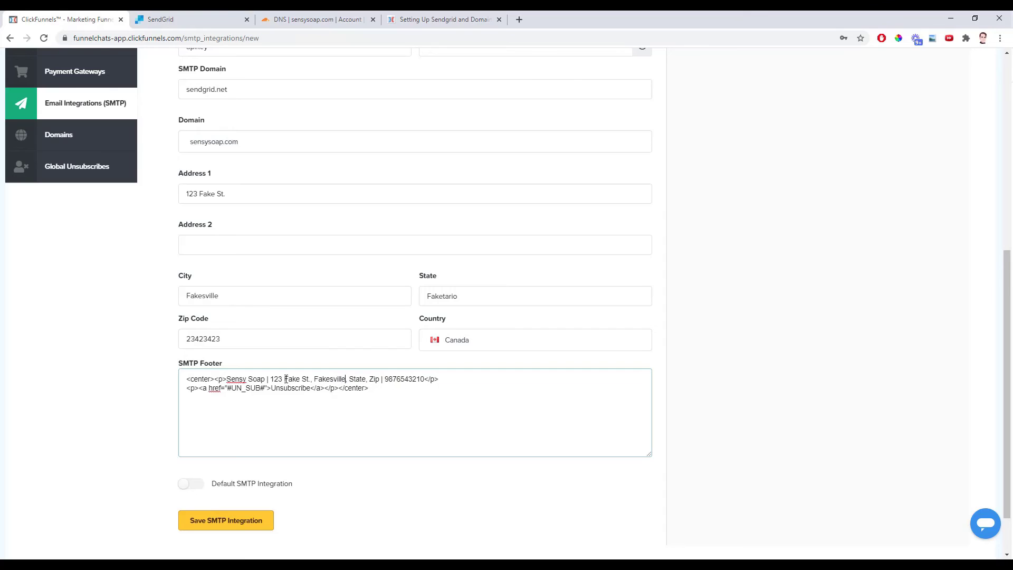
Replace the footer's State and Zip placeholders with Faketario and 123234
left_click(365, 379)
key("BackSpace")
key("BackSpace")
key("BackSpace")
key("BackSpace")
key("BackSpace")
type("Faketario")
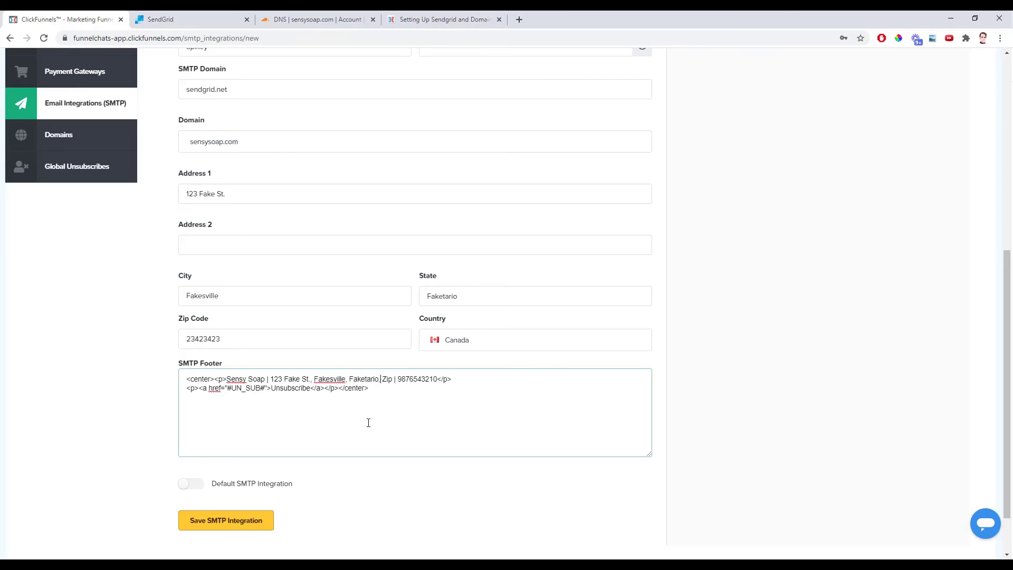
key("Right")
key("BackSpace")
key("BackSpace")
key("BackSpace")
type("123234")
left_click_drag(271, 389, 199, 390)
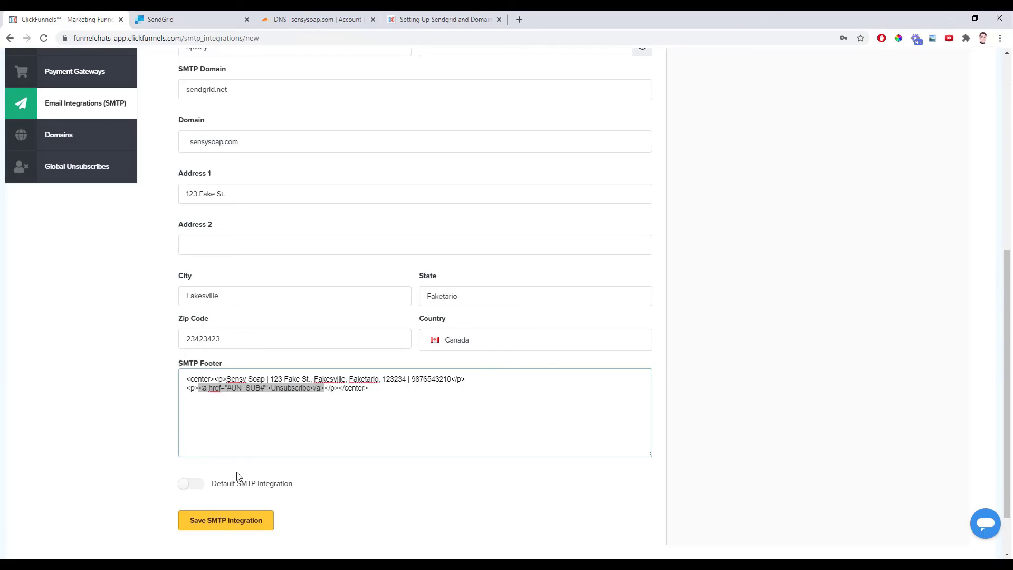
left_click(271, 389)
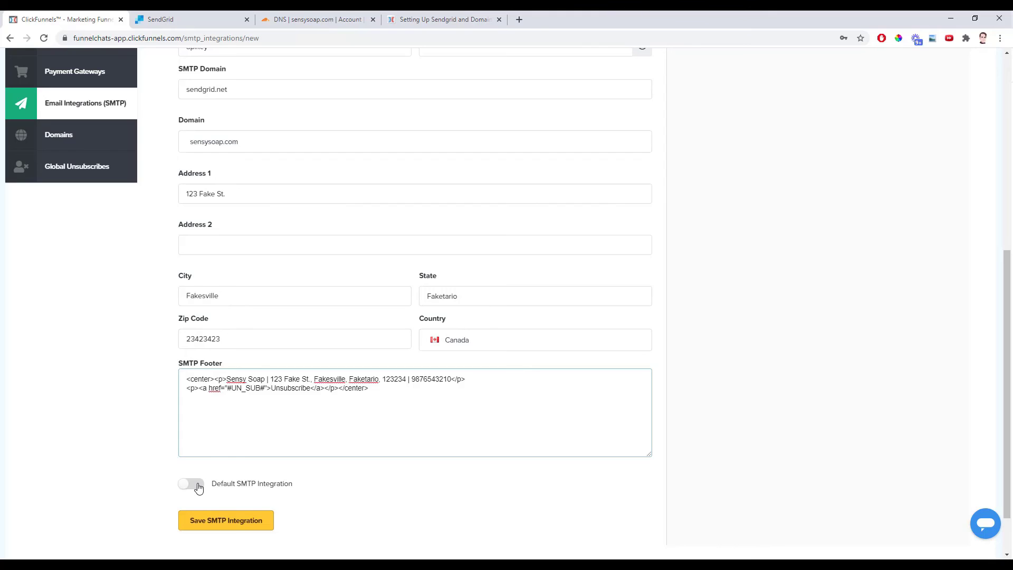
Save the Sensysoap Sendgrid integration and copy its SendGrid webhook URL
left_click(241, 523)
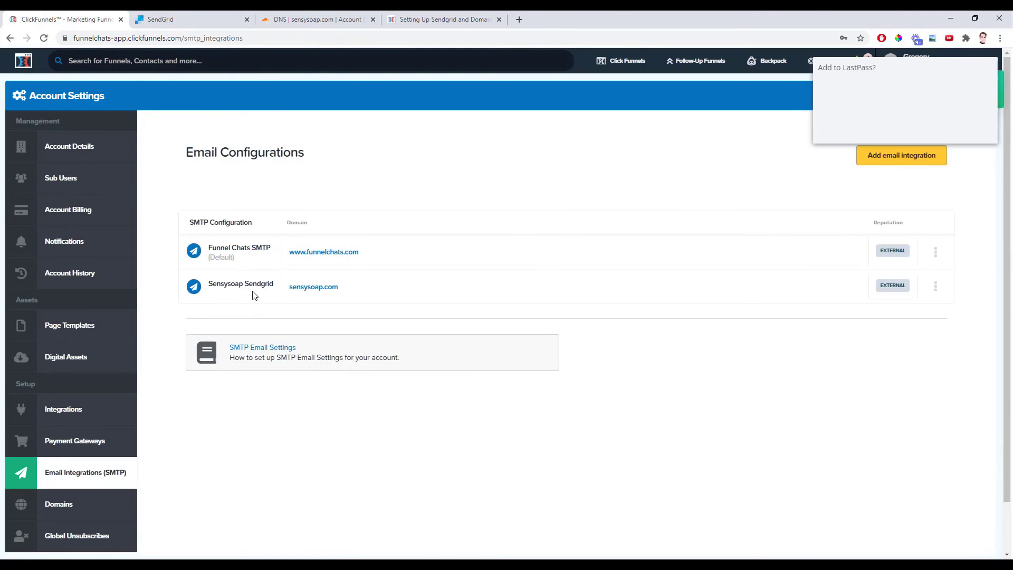
left_click(315, 291)
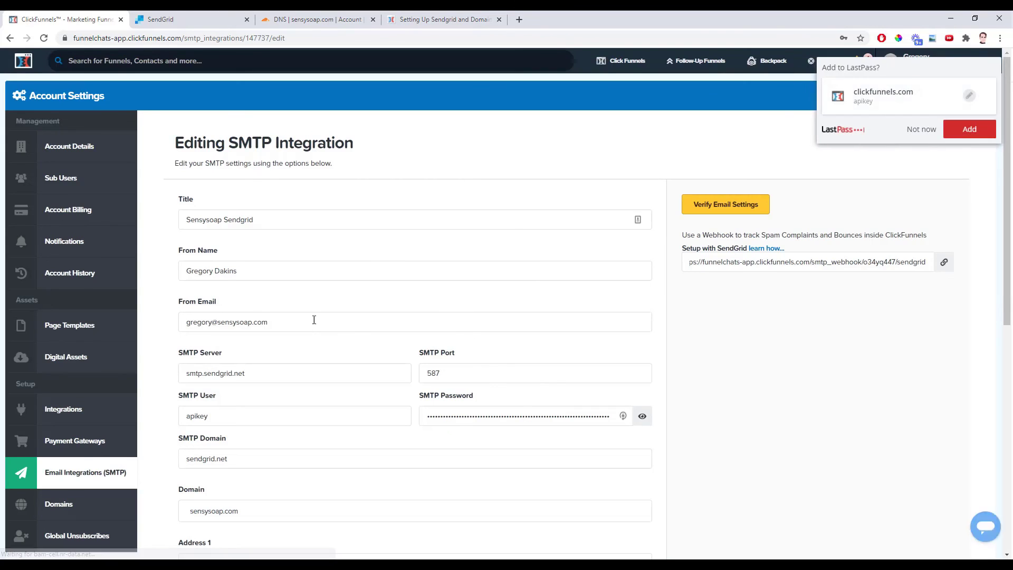
left_click(922, 136)
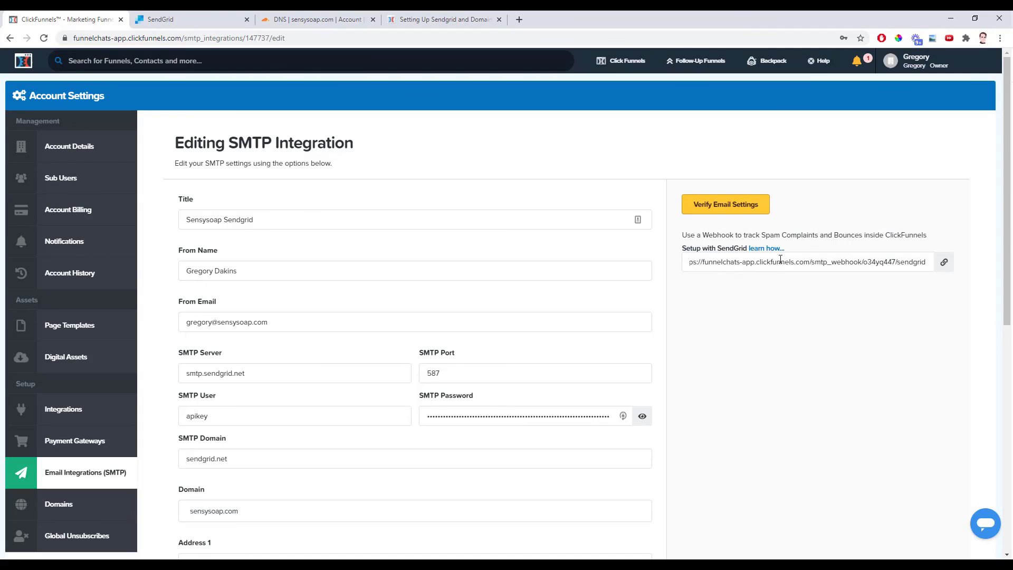
left_click(944, 263)
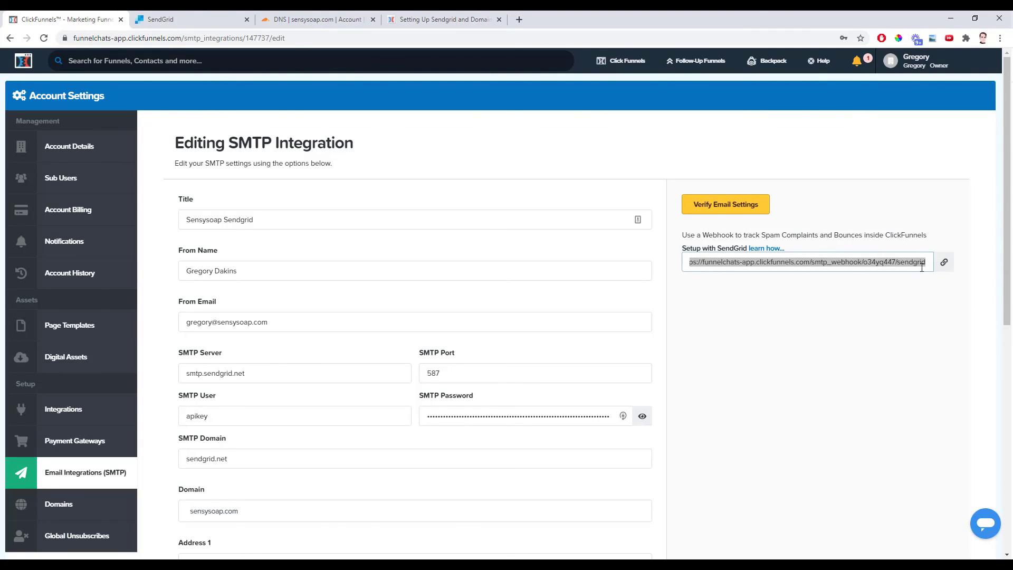
left_click(191, 21)
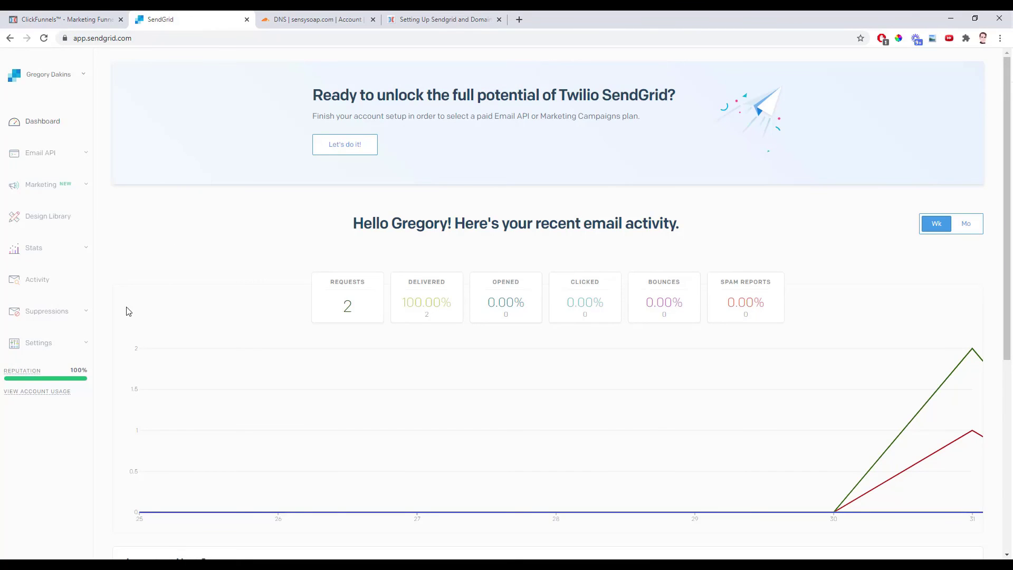
Set SendGrid's Event Webhook HTTP Post URL to the ClickFunnels webhook URL and save
left_click(51, 343)
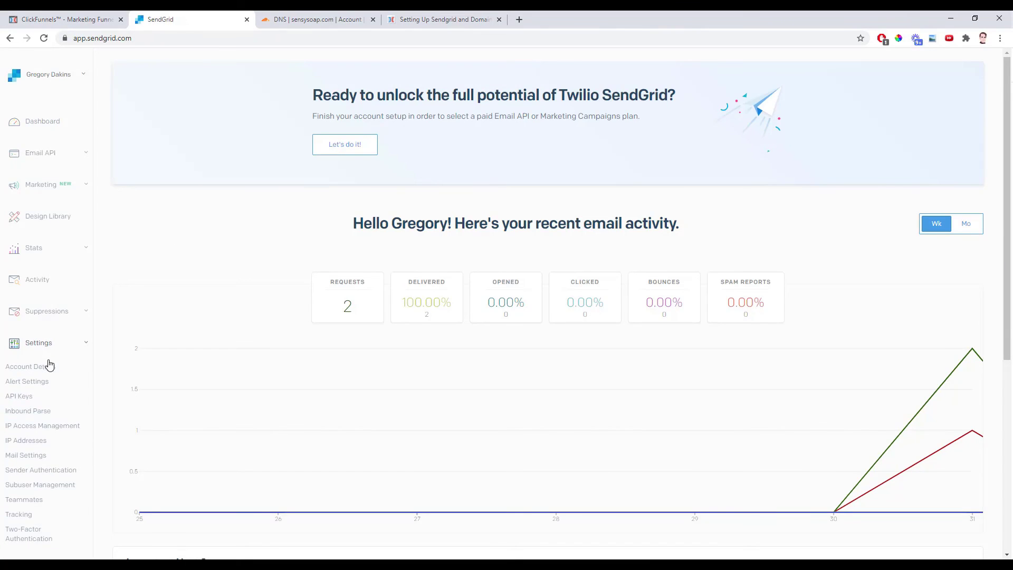
left_click(30, 459)
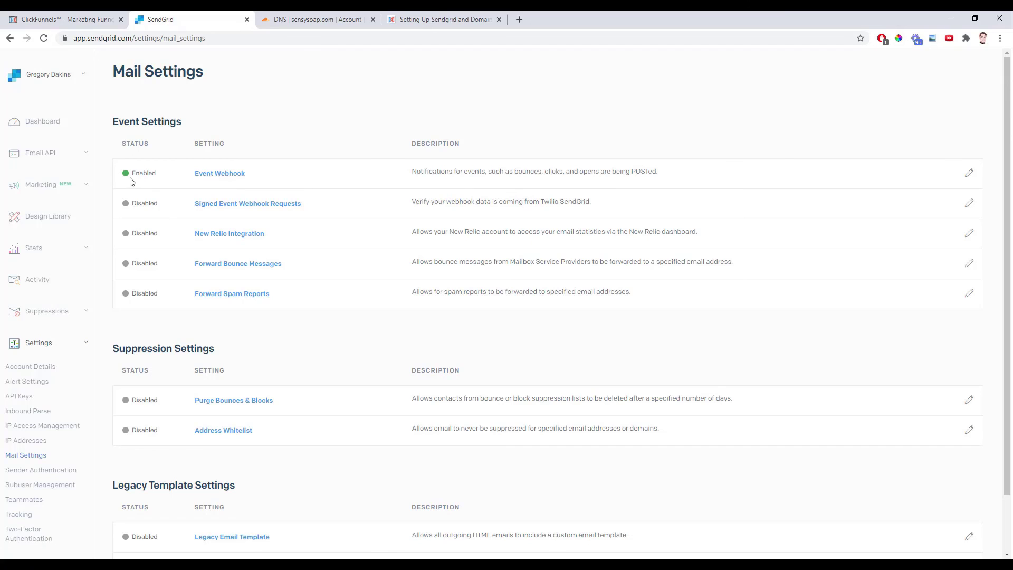
left_click(215, 180)
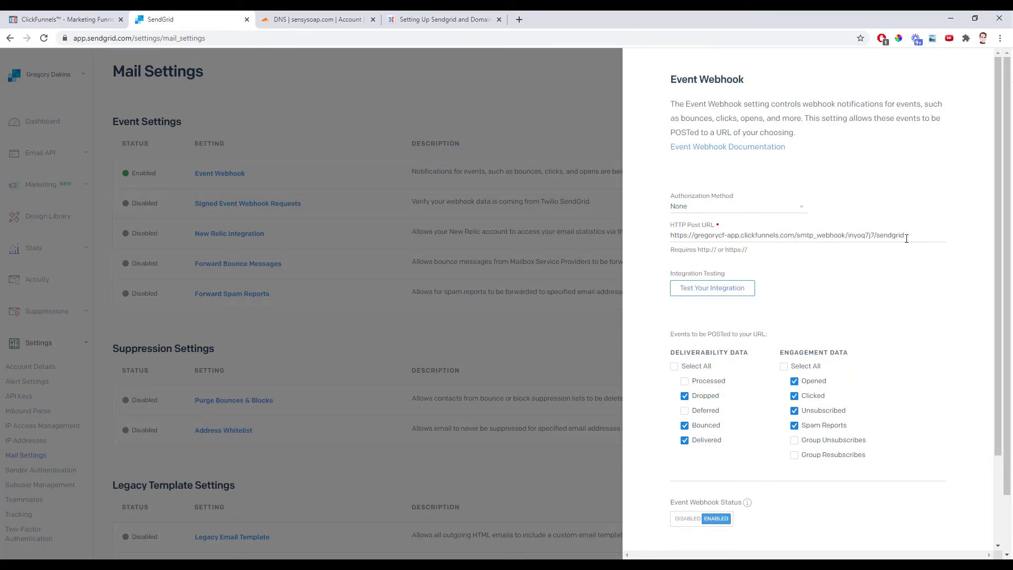
left_click_drag(899, 236, 638, 241)
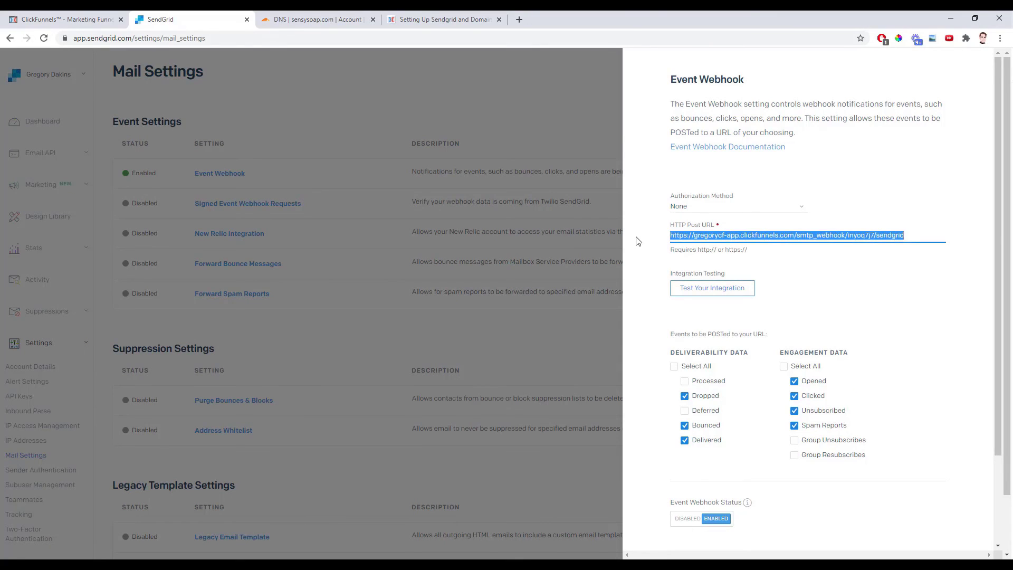
key("ctrl+v")
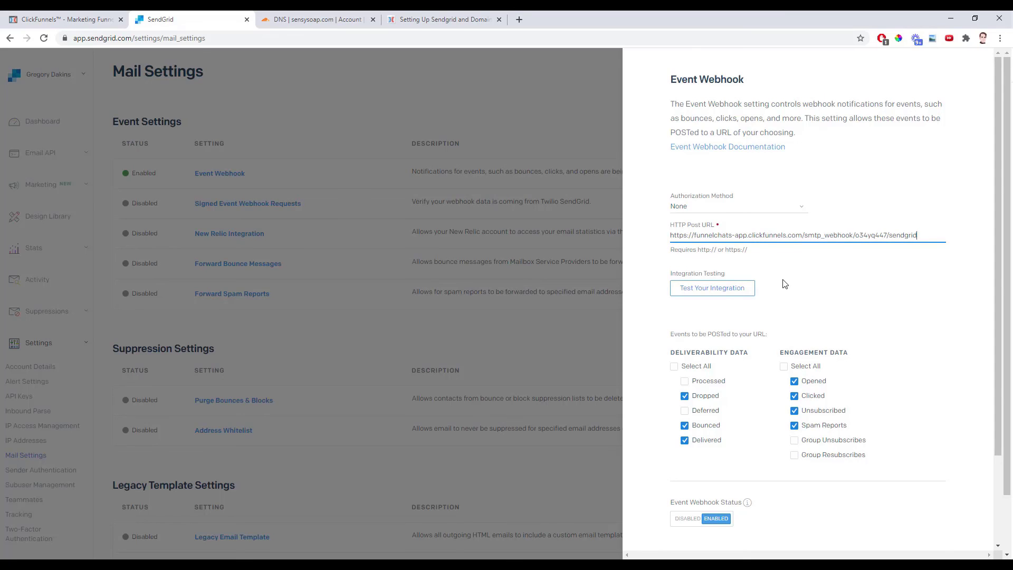
scroll(784, 284, "down", 1)
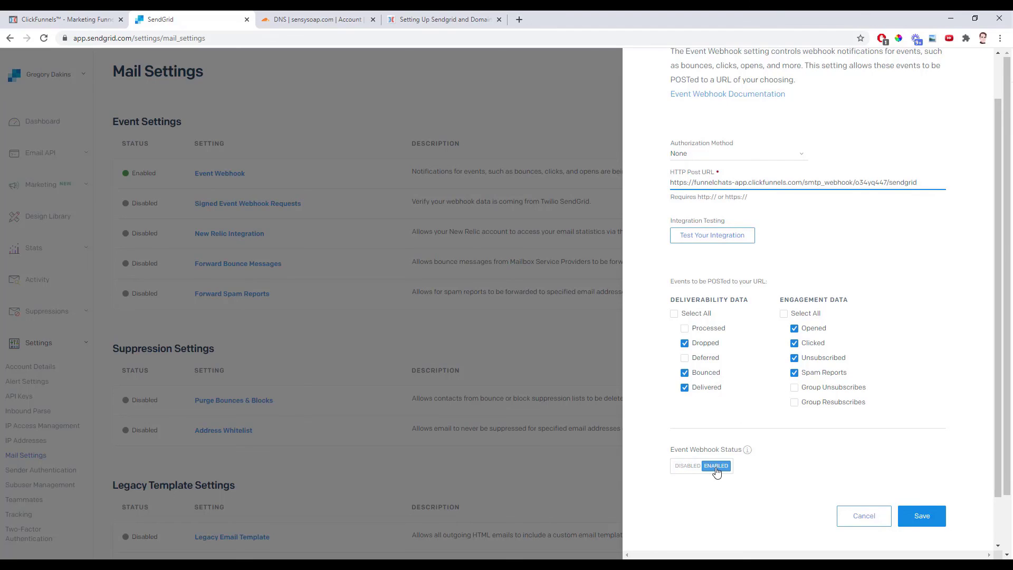
left_click(916, 521)
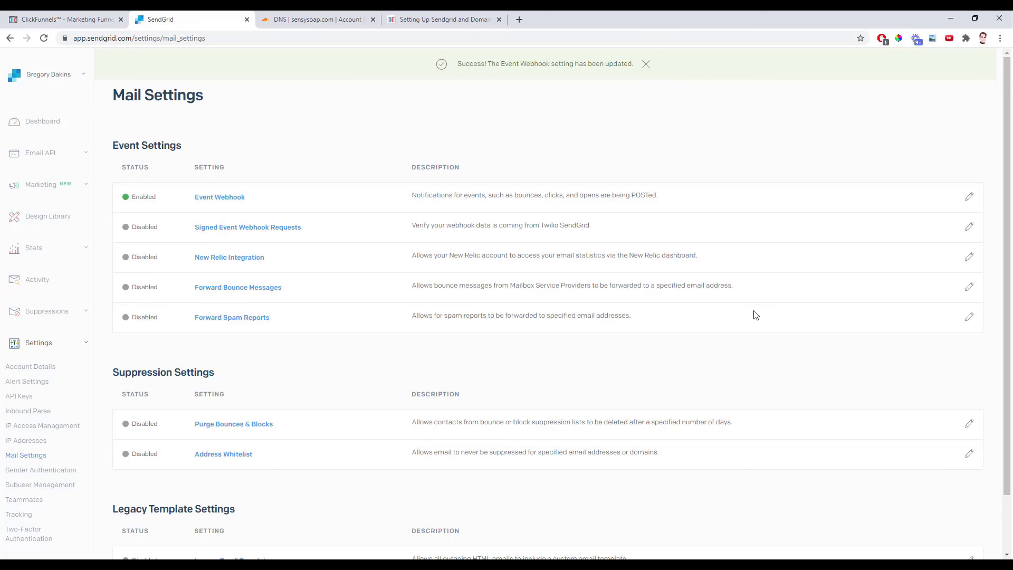
left_click(64, 20)
Verify the email settings successfully and save the Sensysoap Sendgrid SMTP integration
left_click(718, 212)
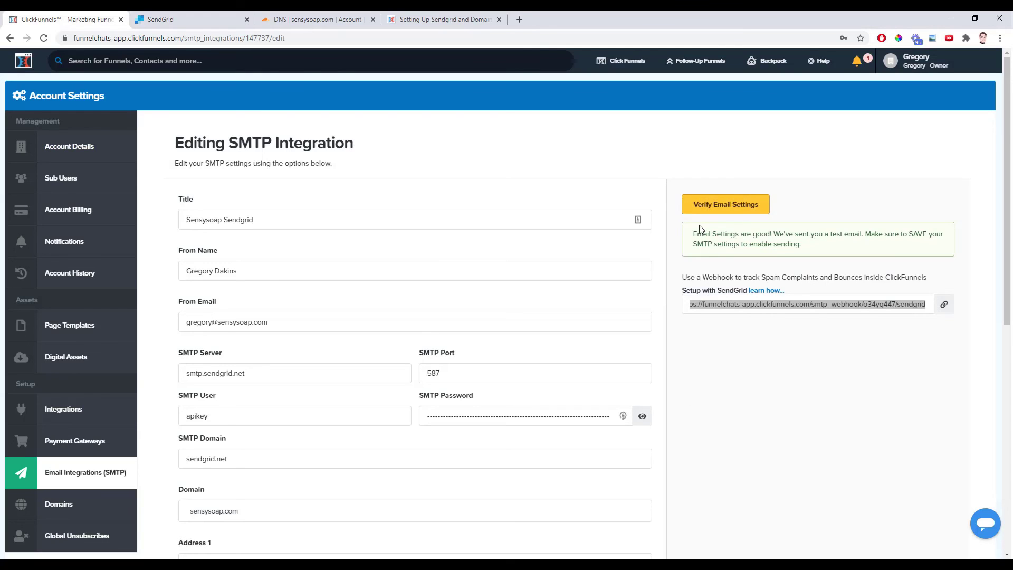
left_click_drag(692, 234, 808, 250)
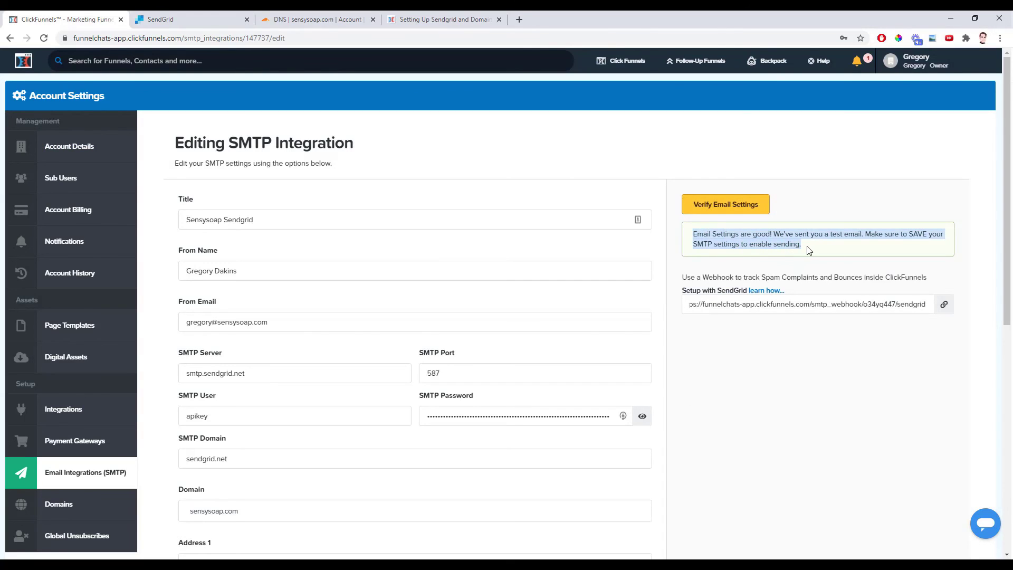
scroll(633, 364, "down", 8)
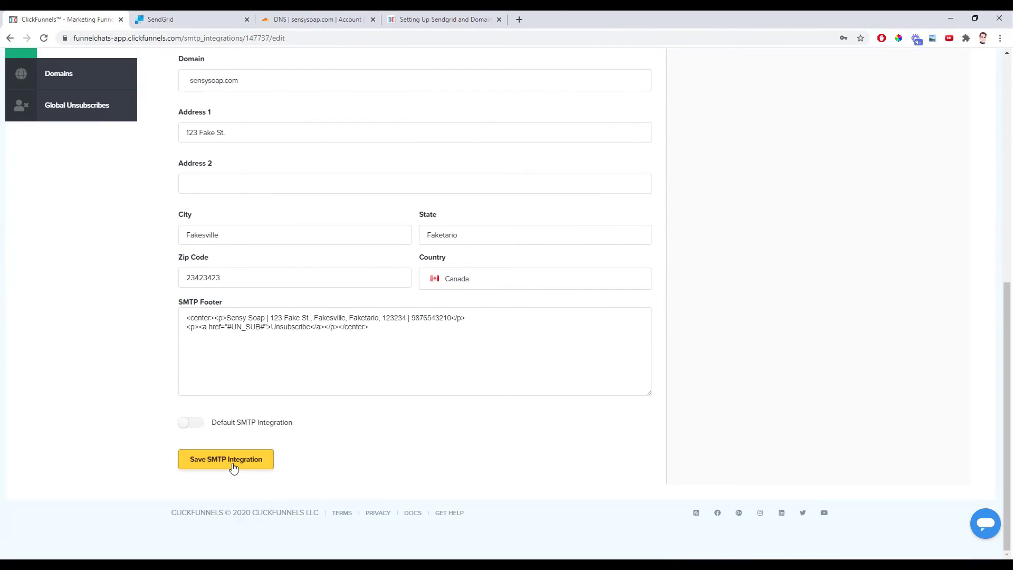
left_click(203, 459)
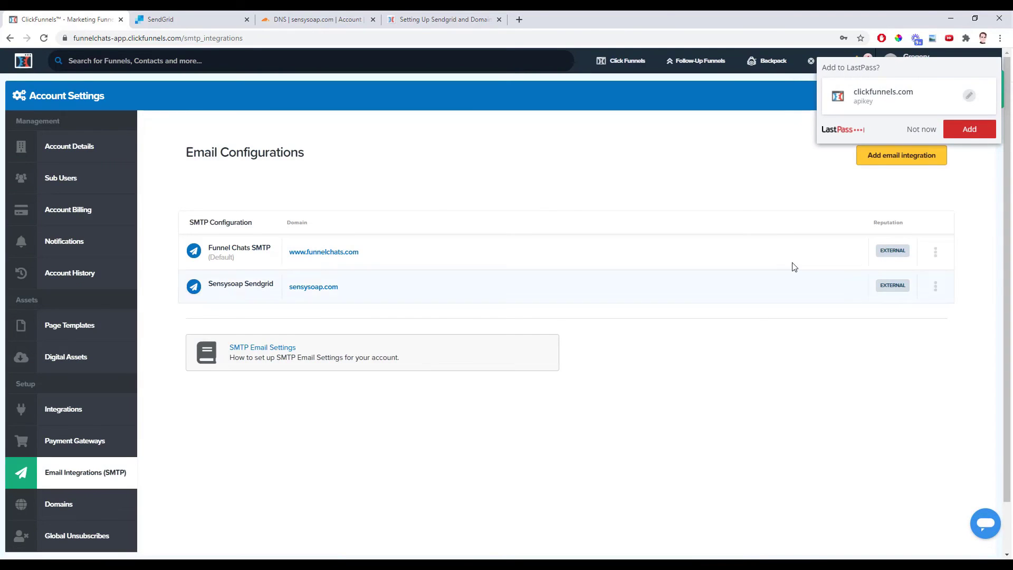
left_click(921, 130)
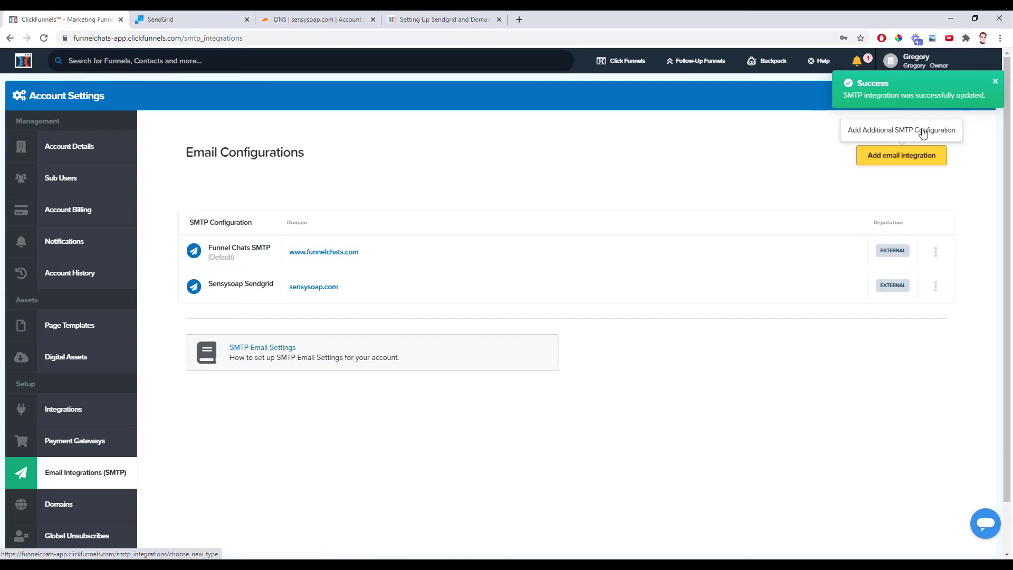